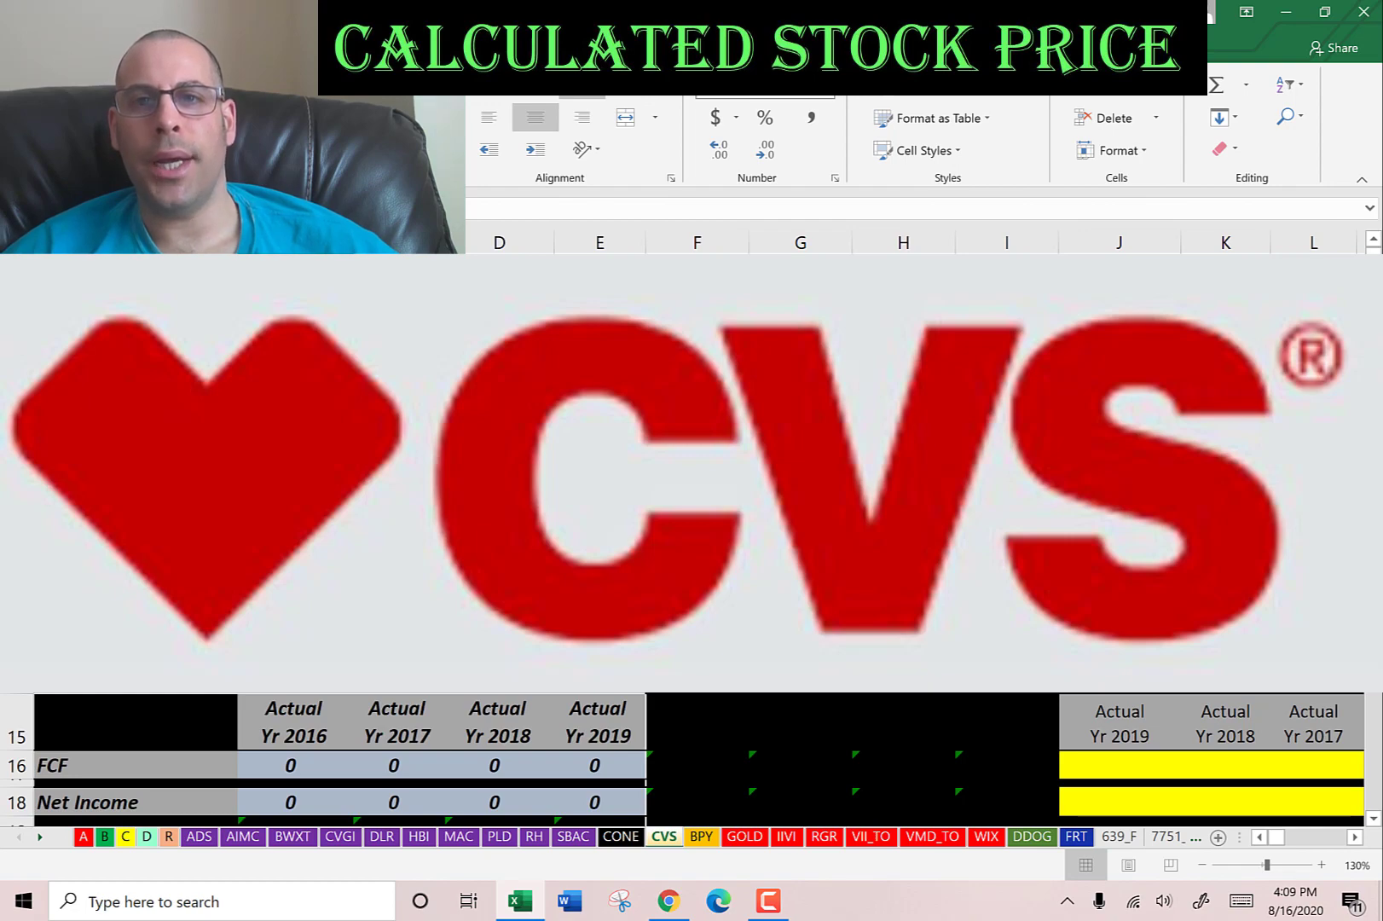
- Bring up Yahoo Finance's CVS quote page, which shows the 85.942B market cap
key("alt+Tab")
key("Tab")
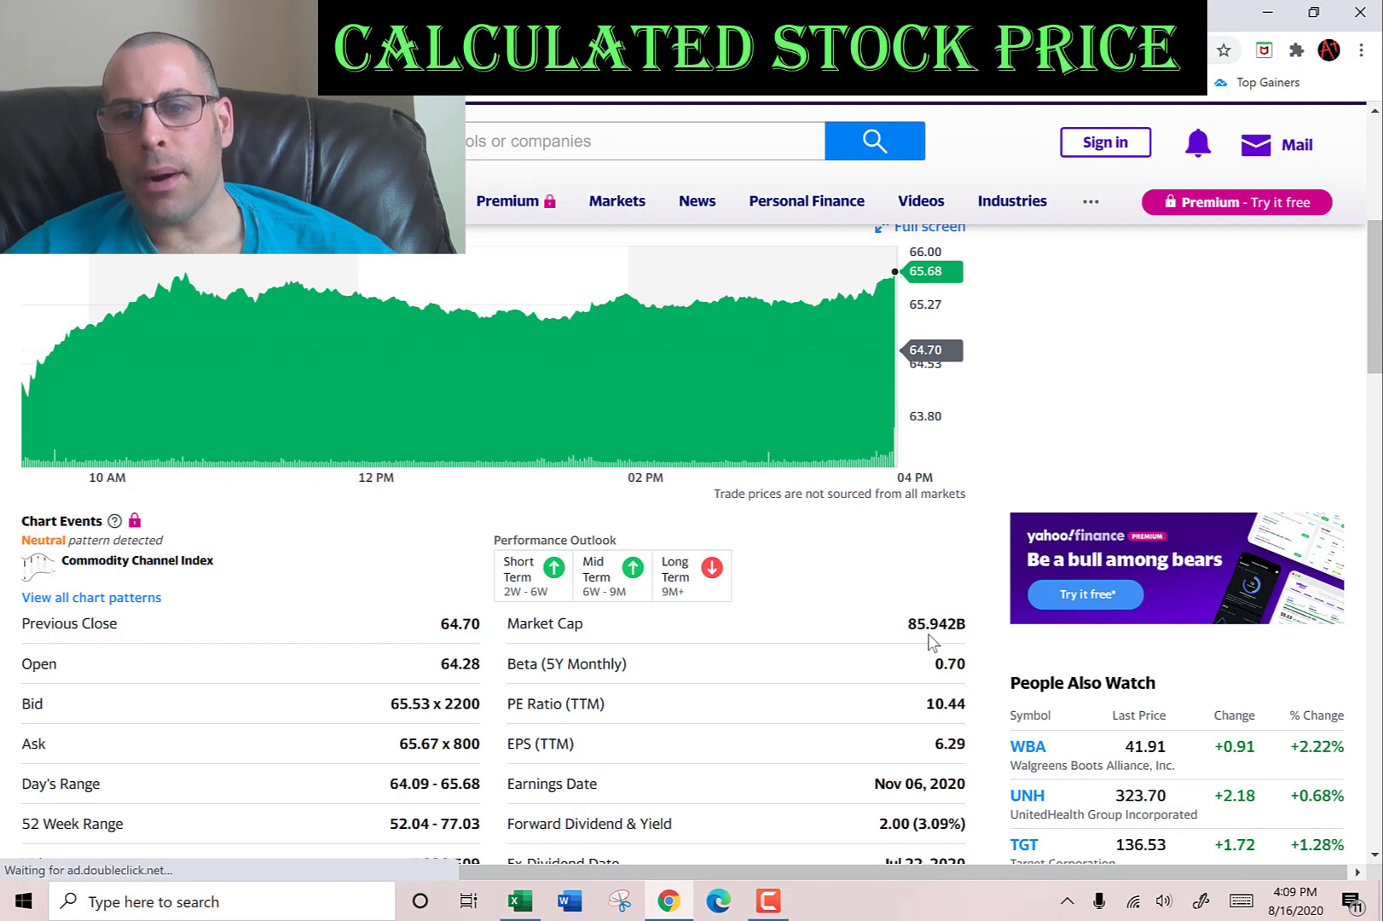
- Enter CVS's market cap as 85.9 in D11 of the DCF sheet
double_click(923, 619)
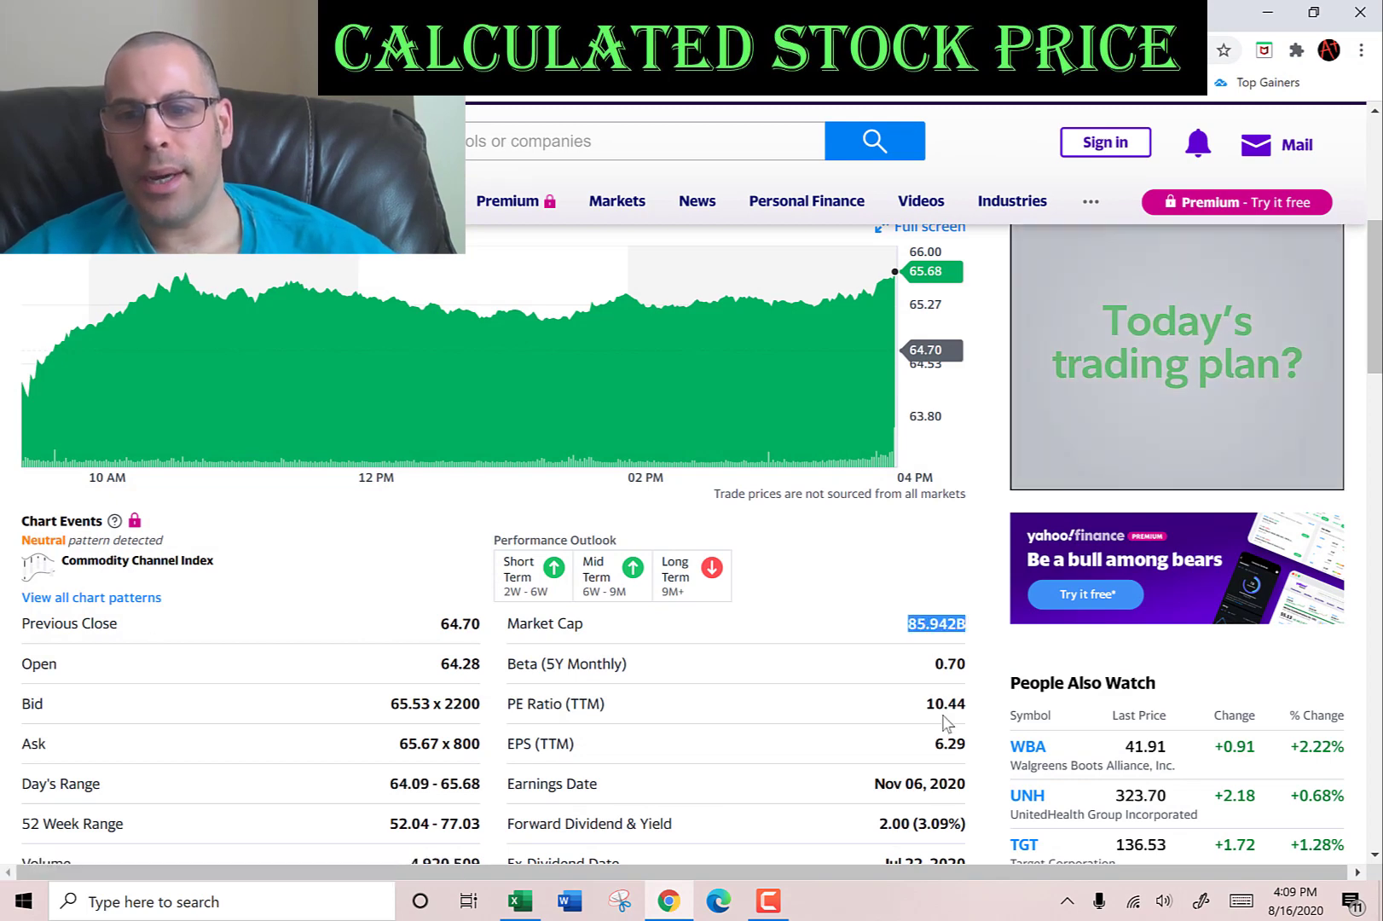
key("alt+Tab")
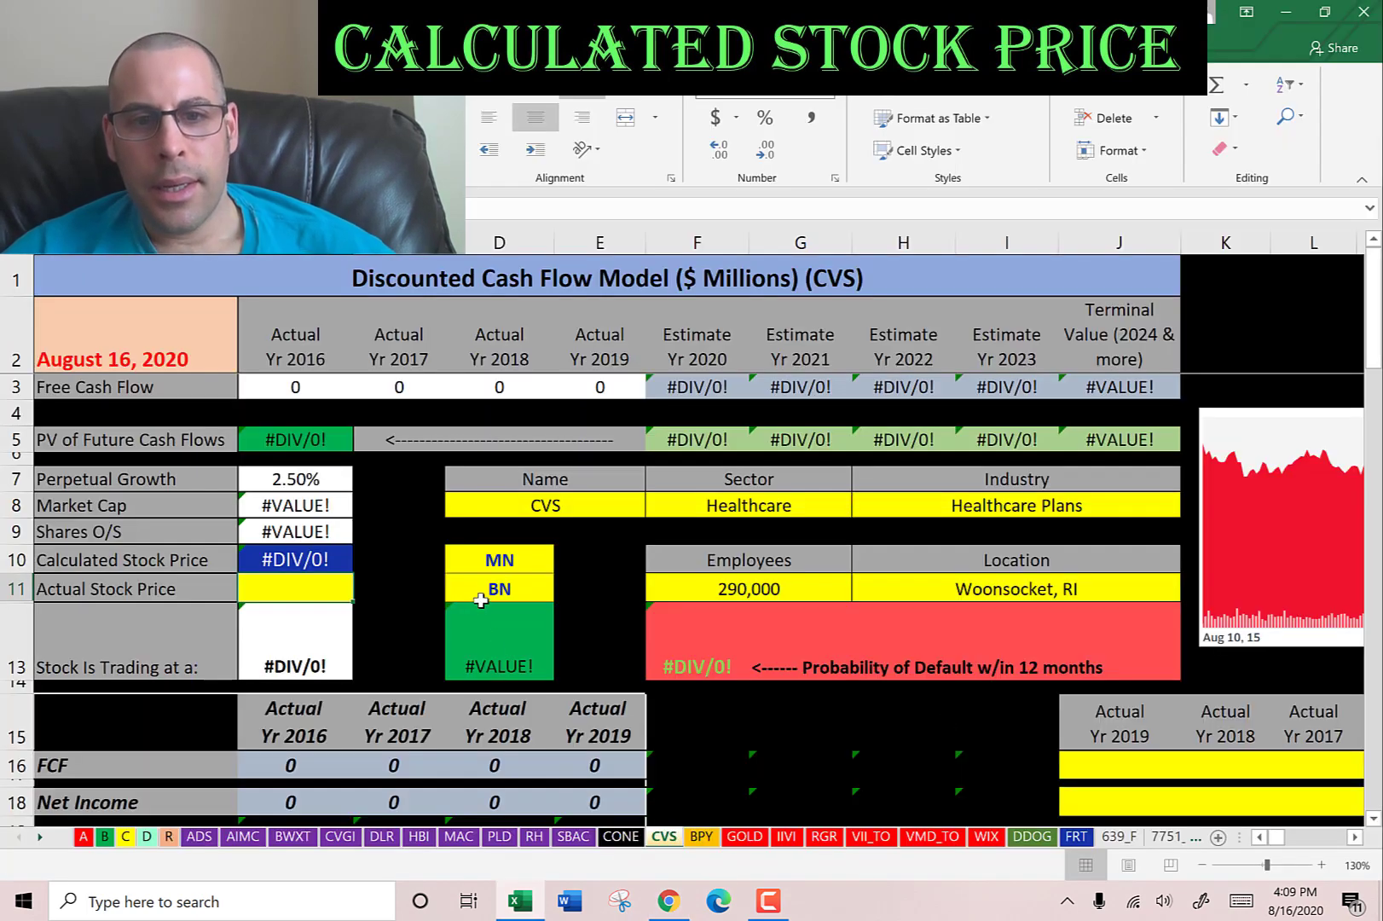
left_click(481, 601)
type("85.")
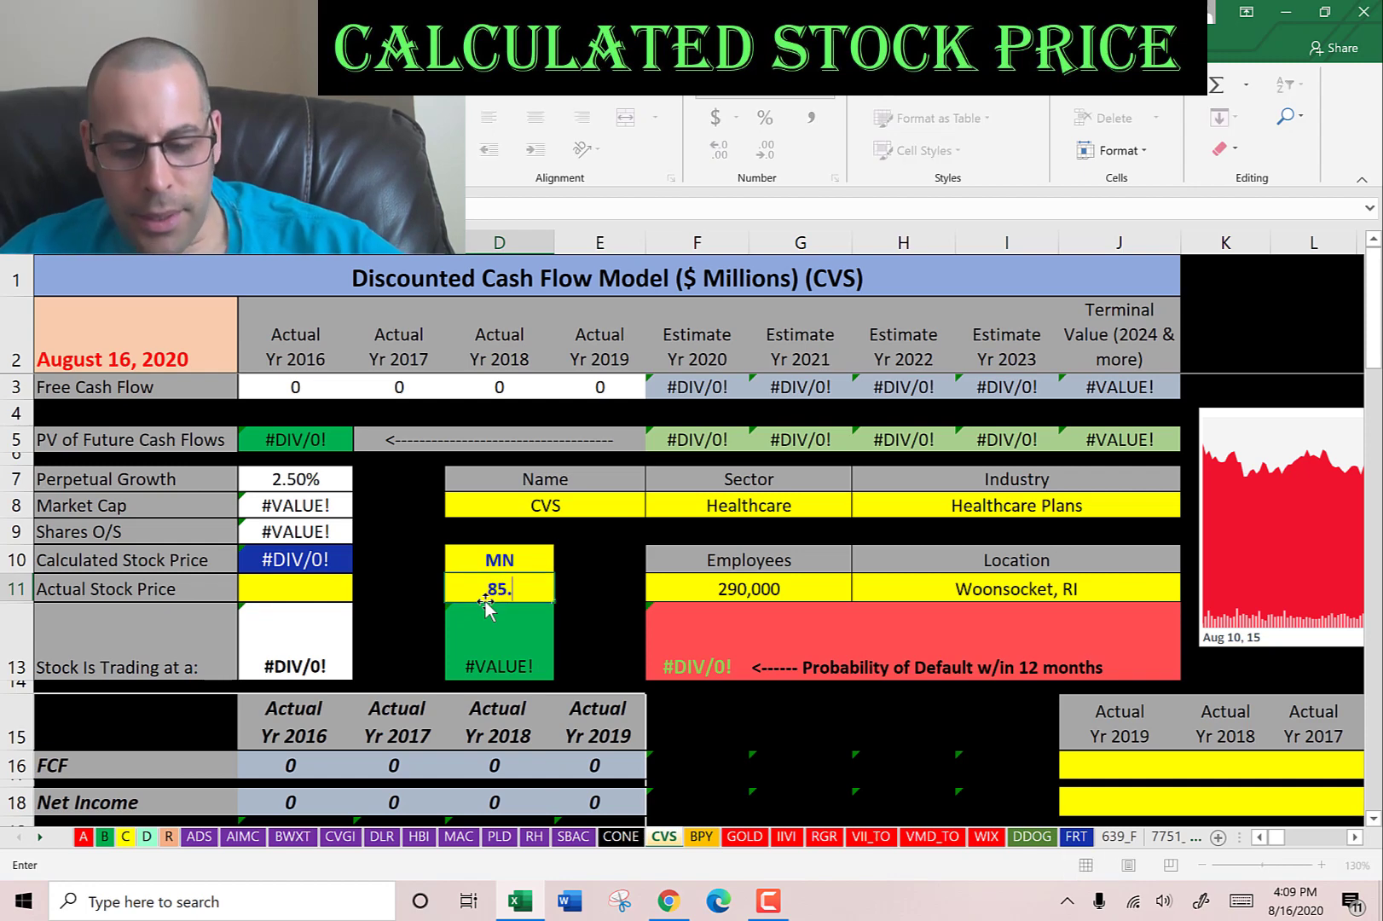
type("9")
key("Return")
- Paste the 65.67 share price into the Actual Stock Price cell C11
key("alt+Tab")
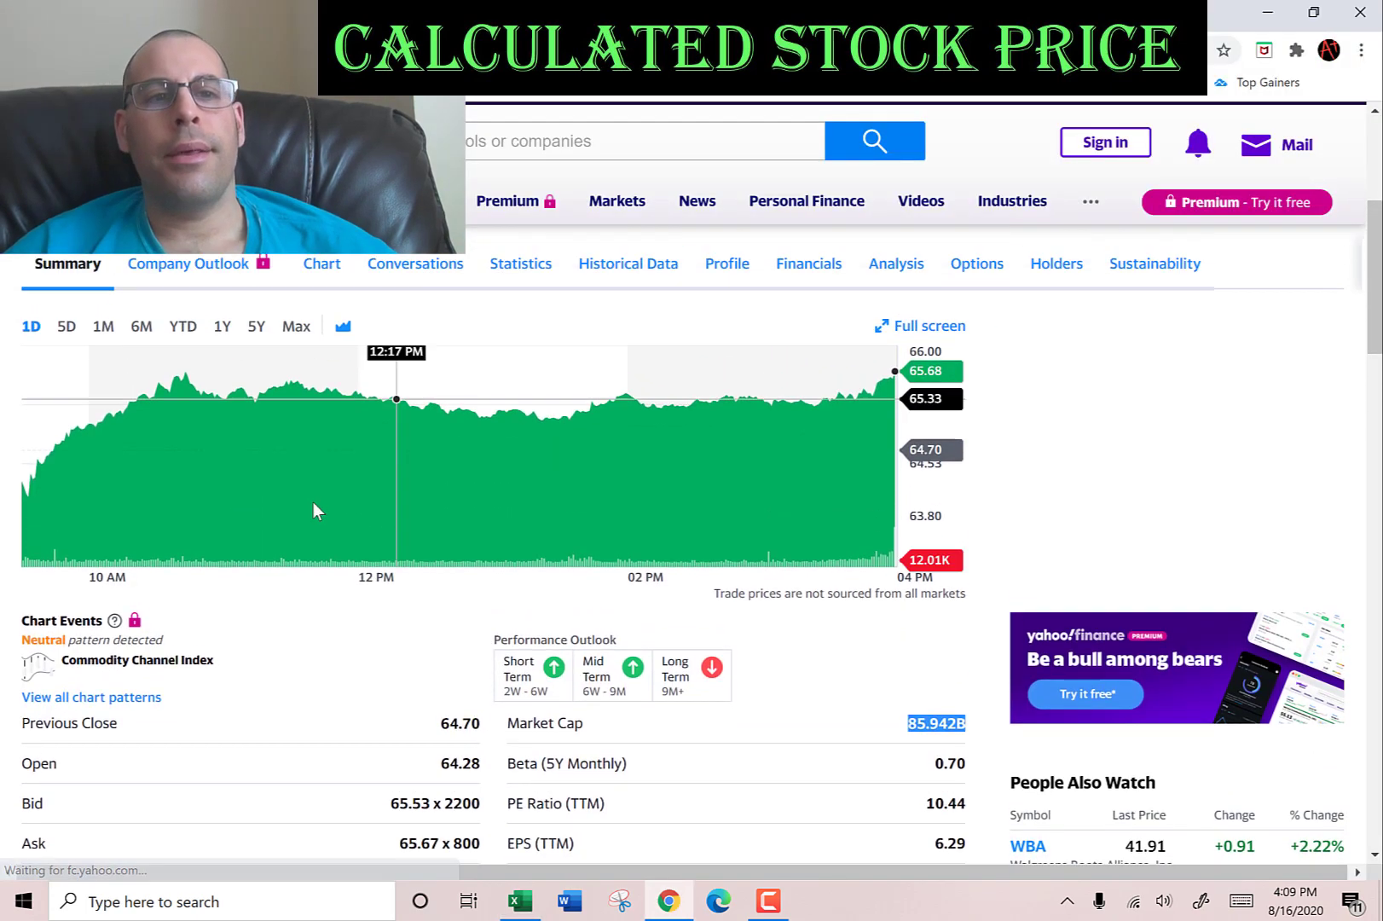
scroll(313, 510, "up", 2)
double_click(74, 359)
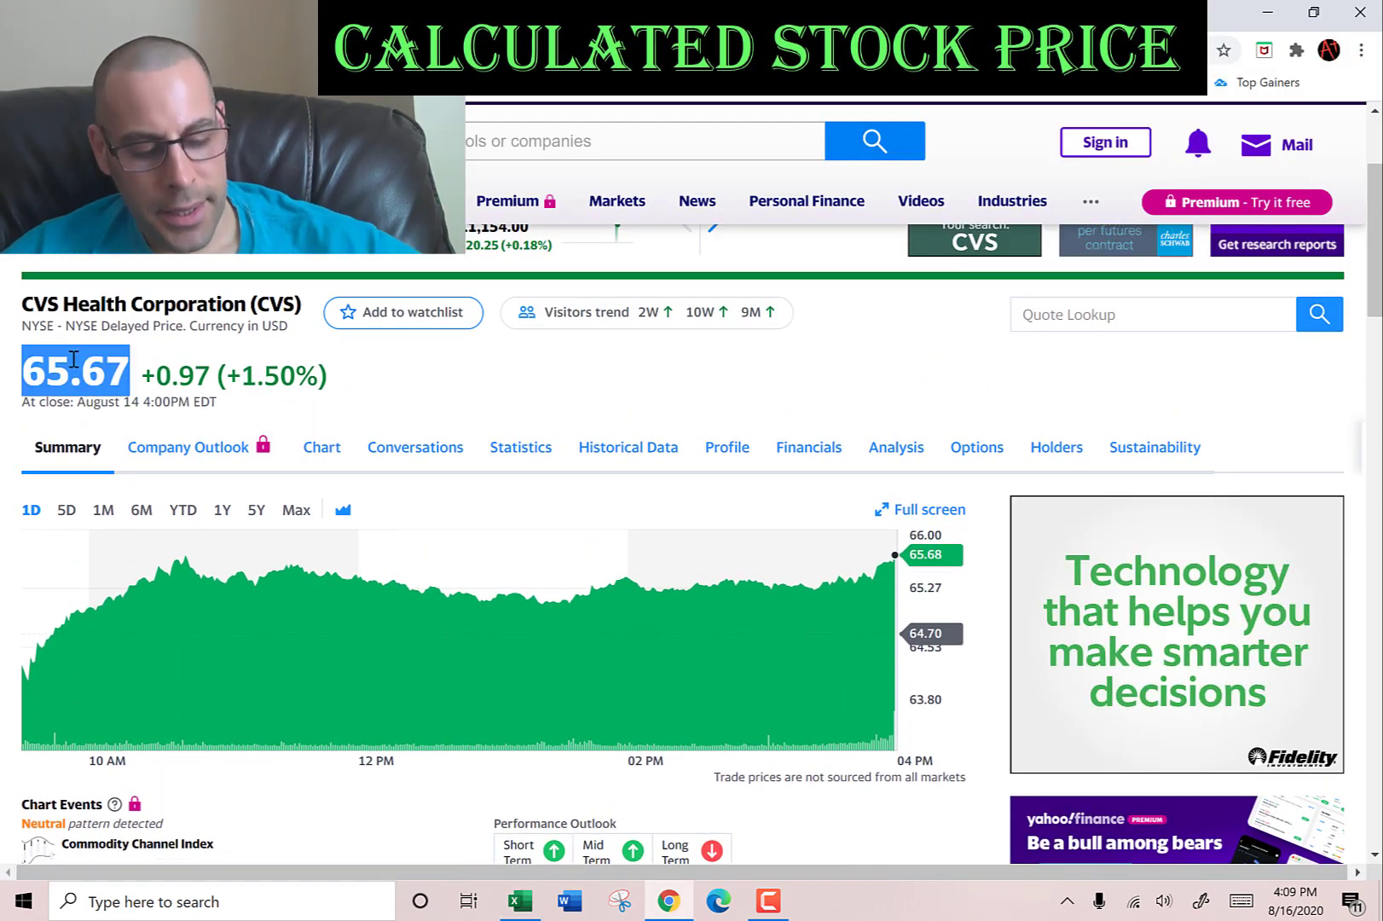
key("alt+Tab")
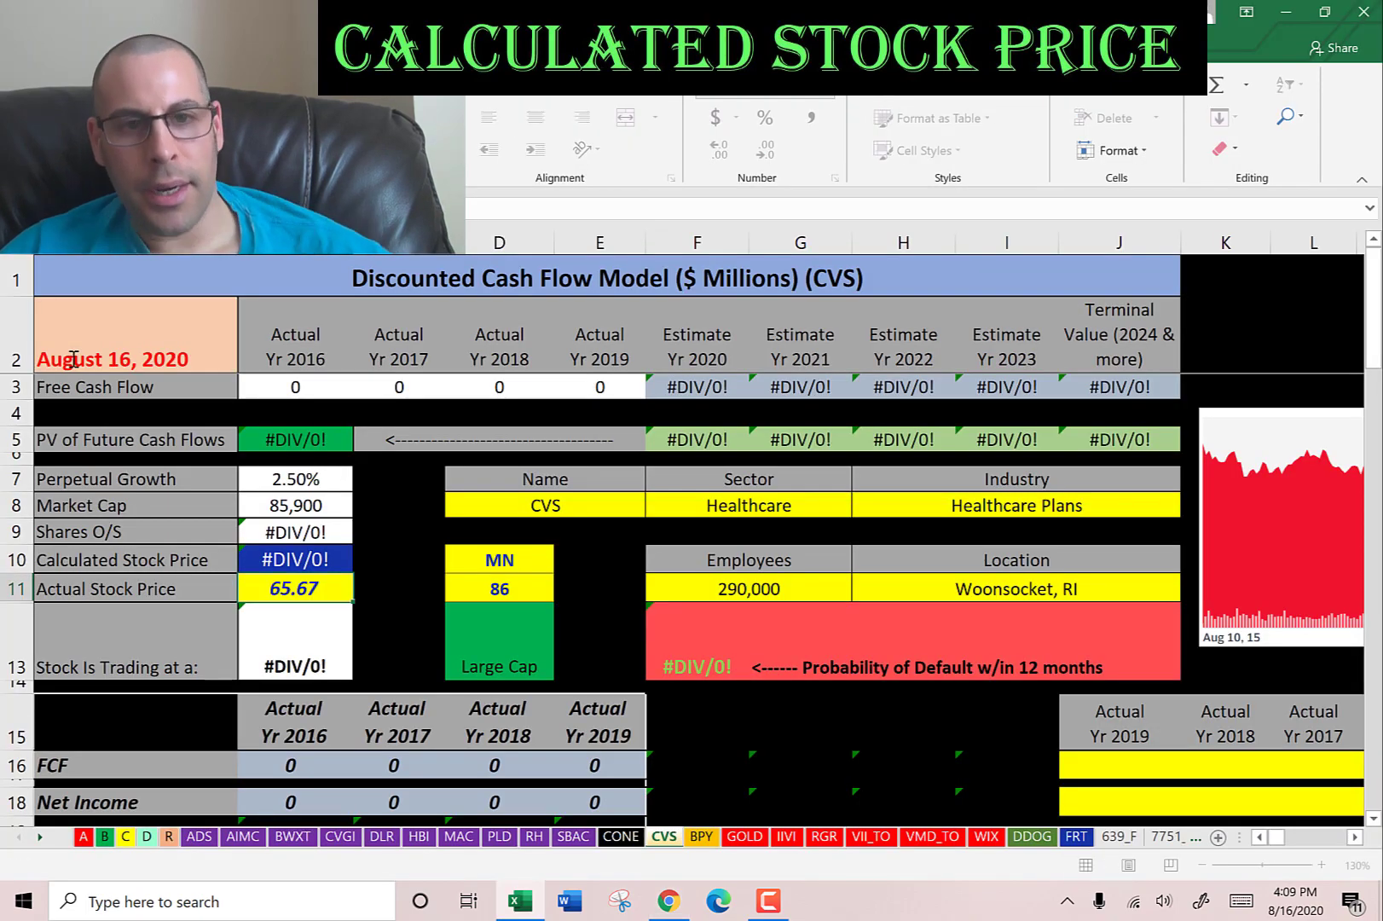
key("Return")
key("Right")
key("Right")
- Select cell J16, where the free cash flow figures will go
scroll(1054, 528, "down", 2)
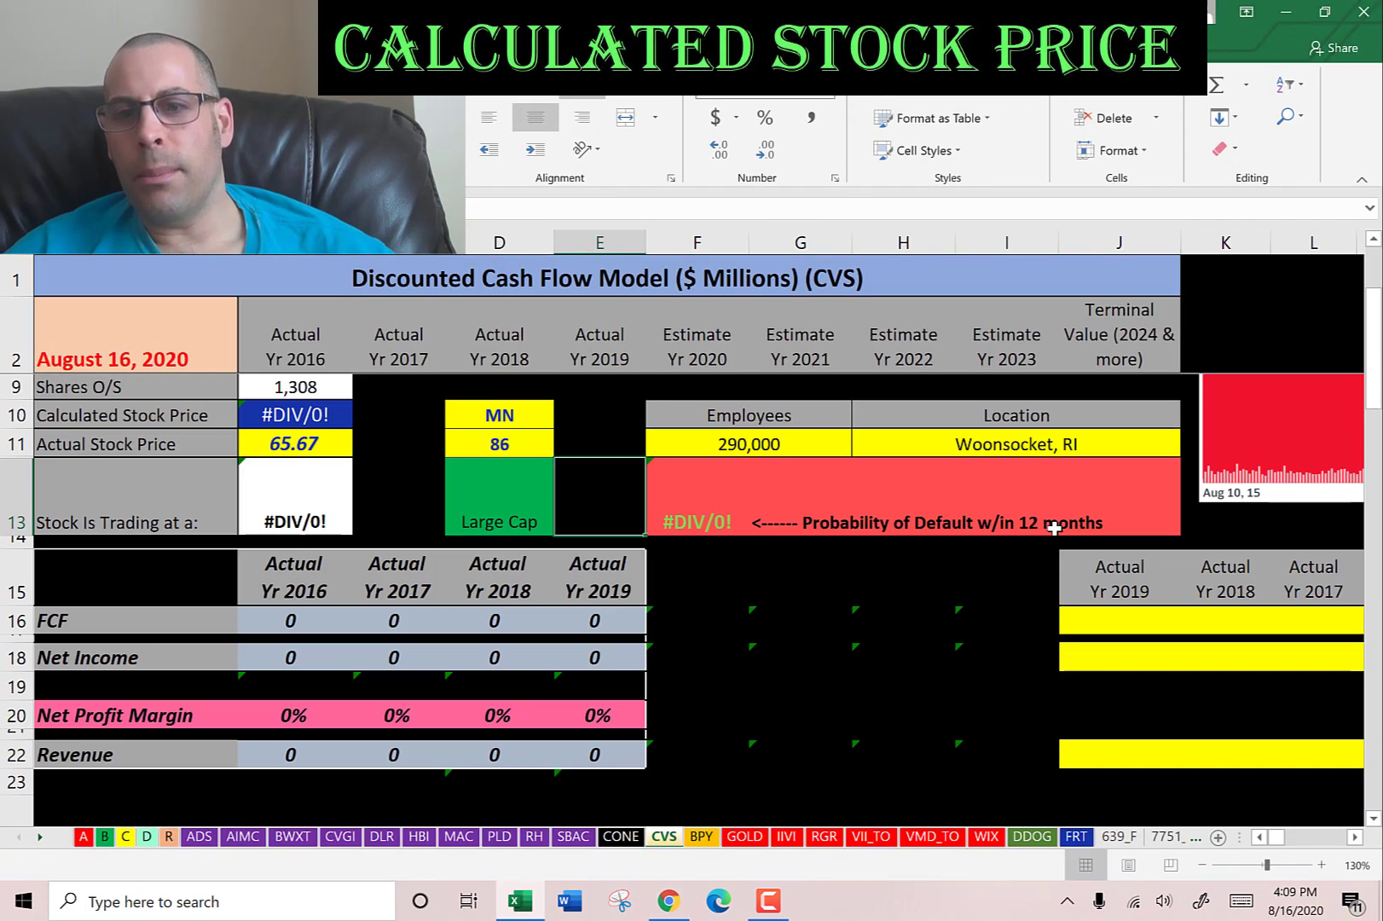
scroll(1054, 529, "down", 1)
left_click(1133, 531)
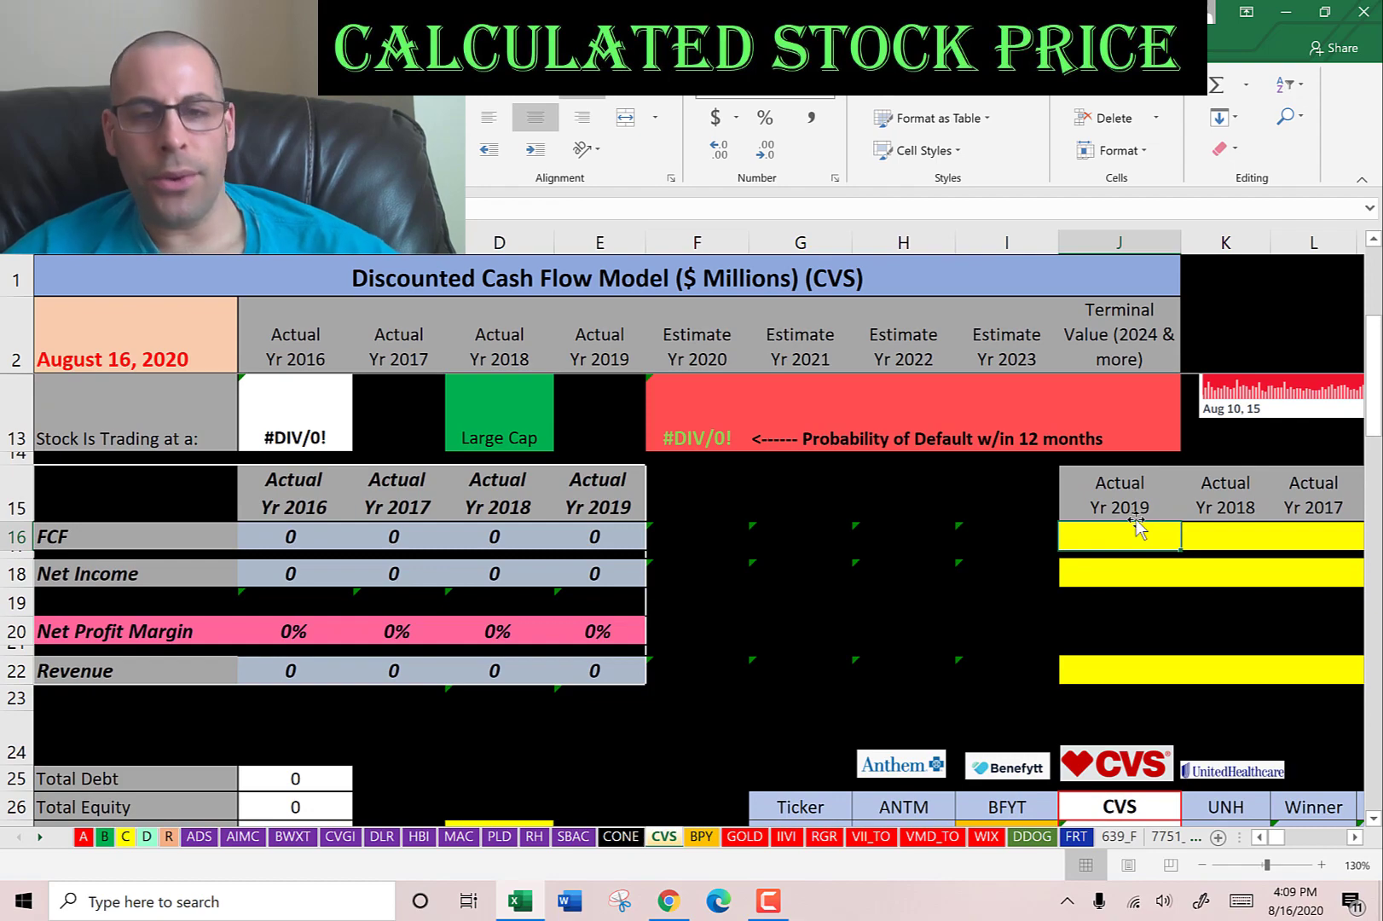
key("alt+Tab")
- Paste CVS's 2016–2019 Free Cash Flow row from Yahoo's cash flow statement into J16 as text
left_click(832, 457)
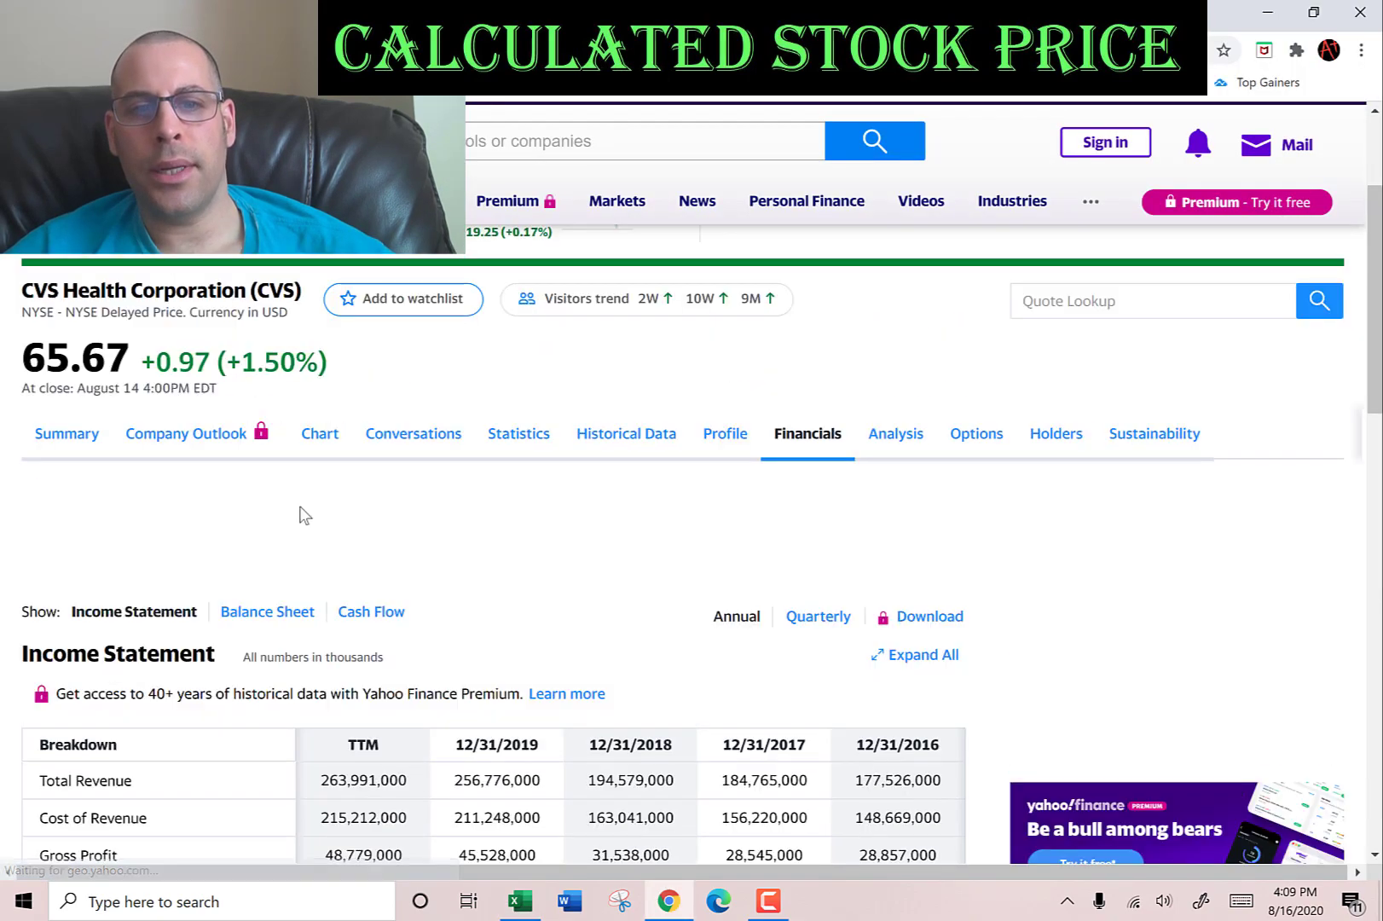
left_click(376, 612)
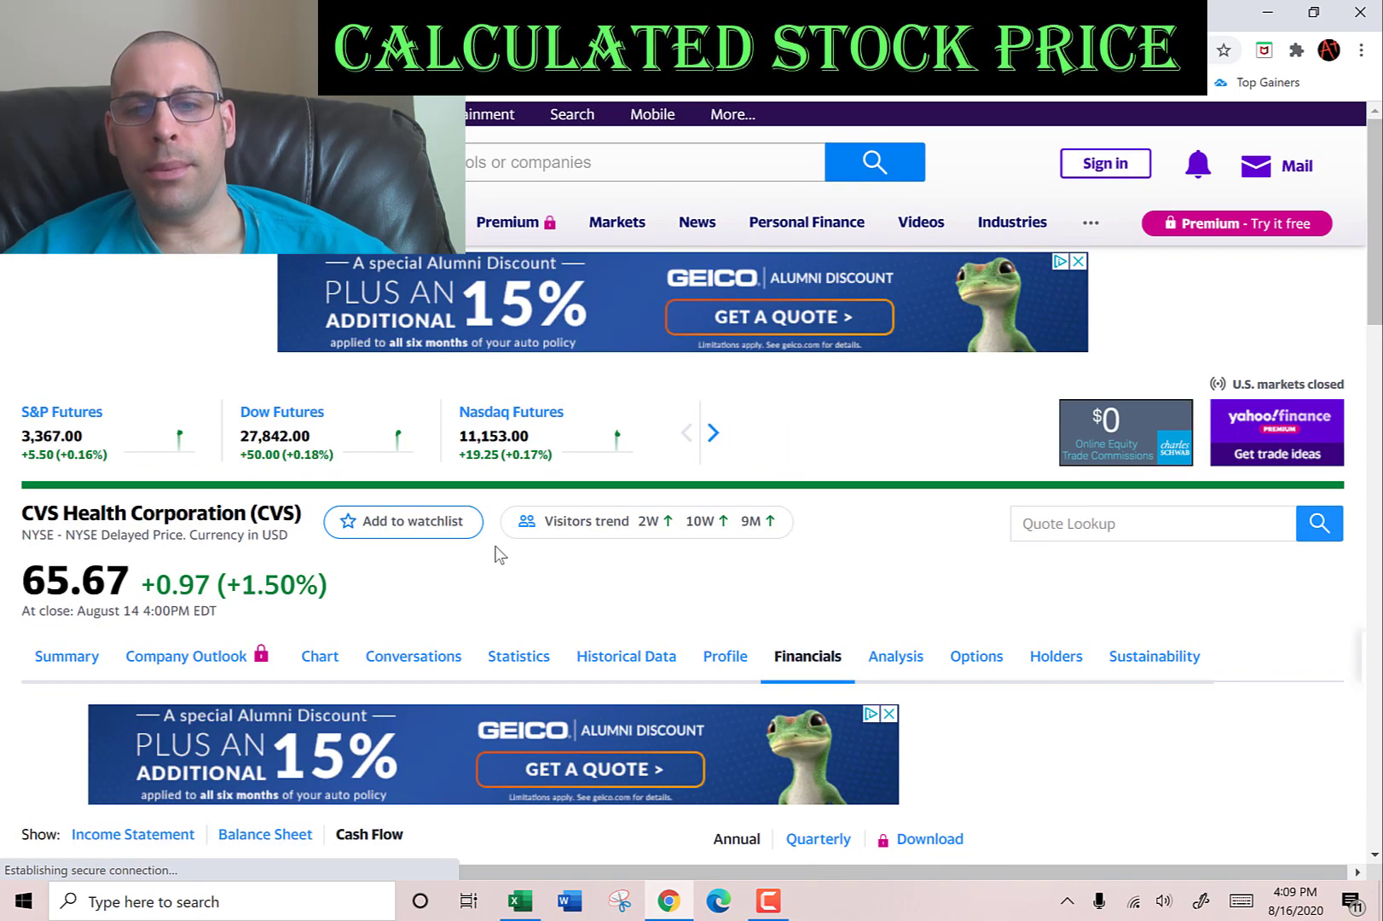
scroll(497, 552, "down", 5)
scroll(497, 552, "down", 4)
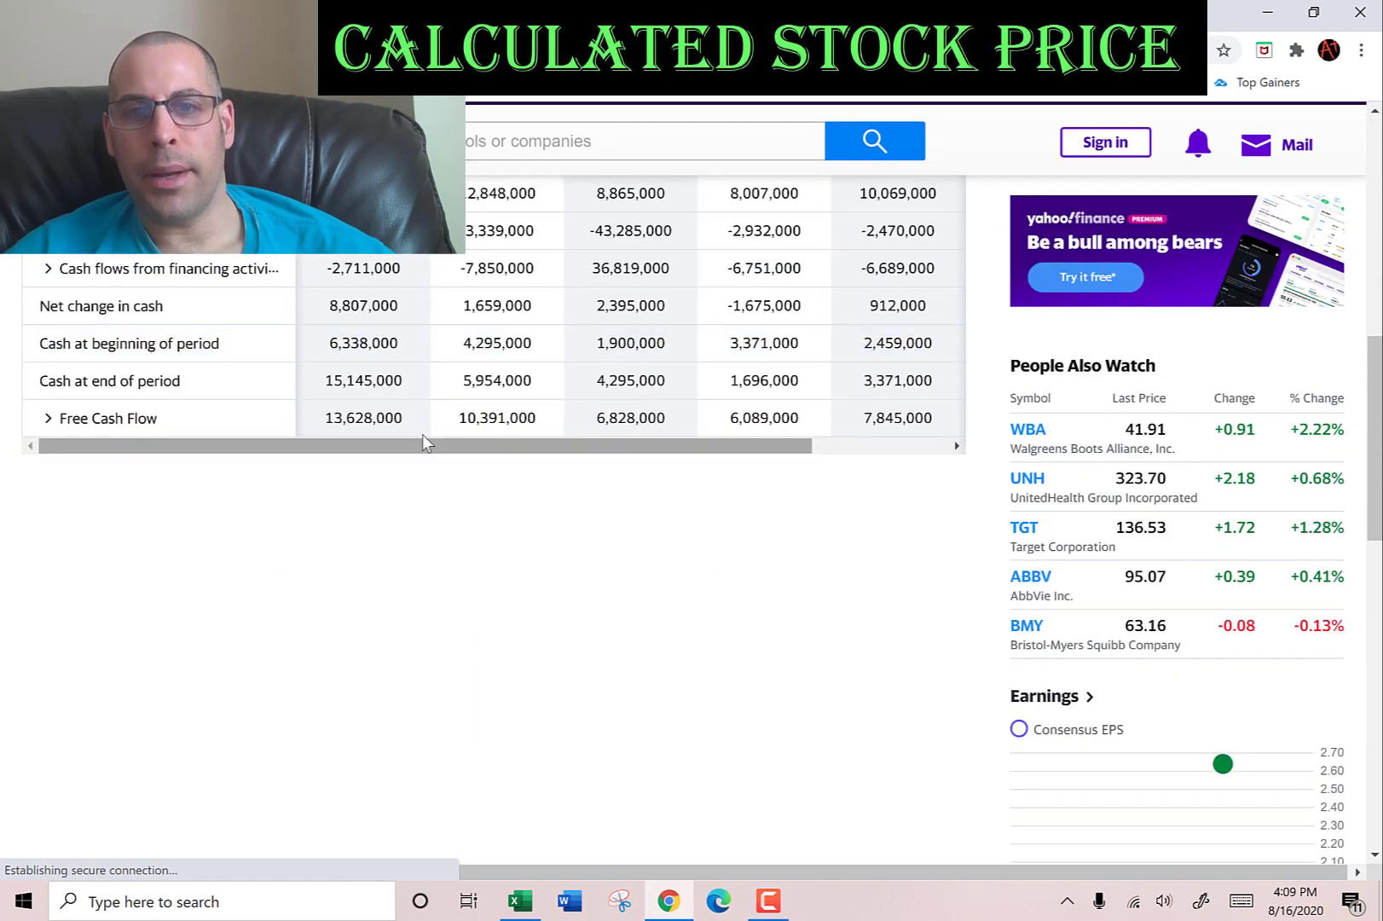
left_click_drag(929, 430, 936, 420)
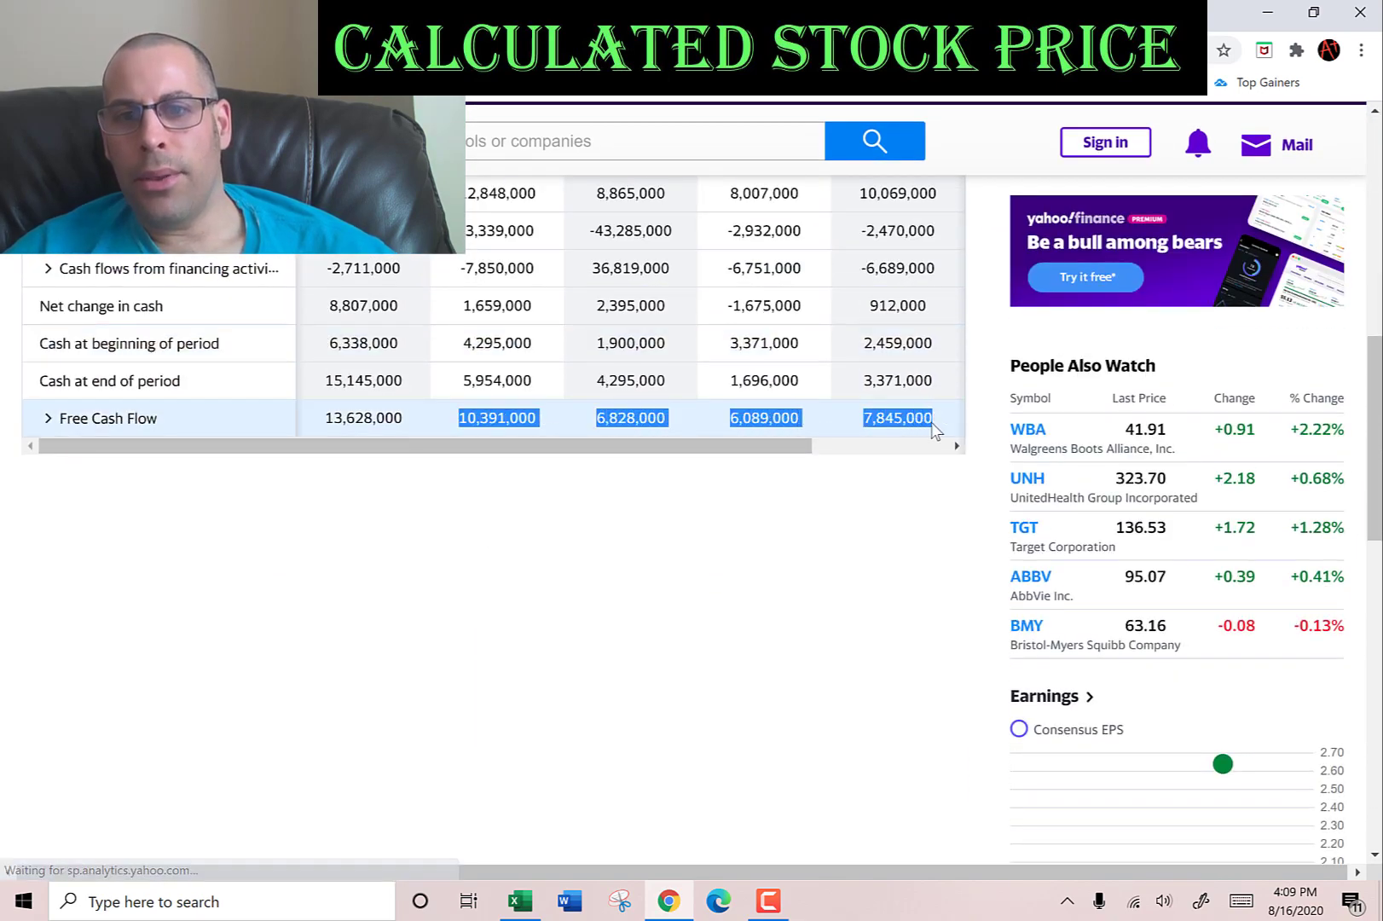
key("alt+Tab")
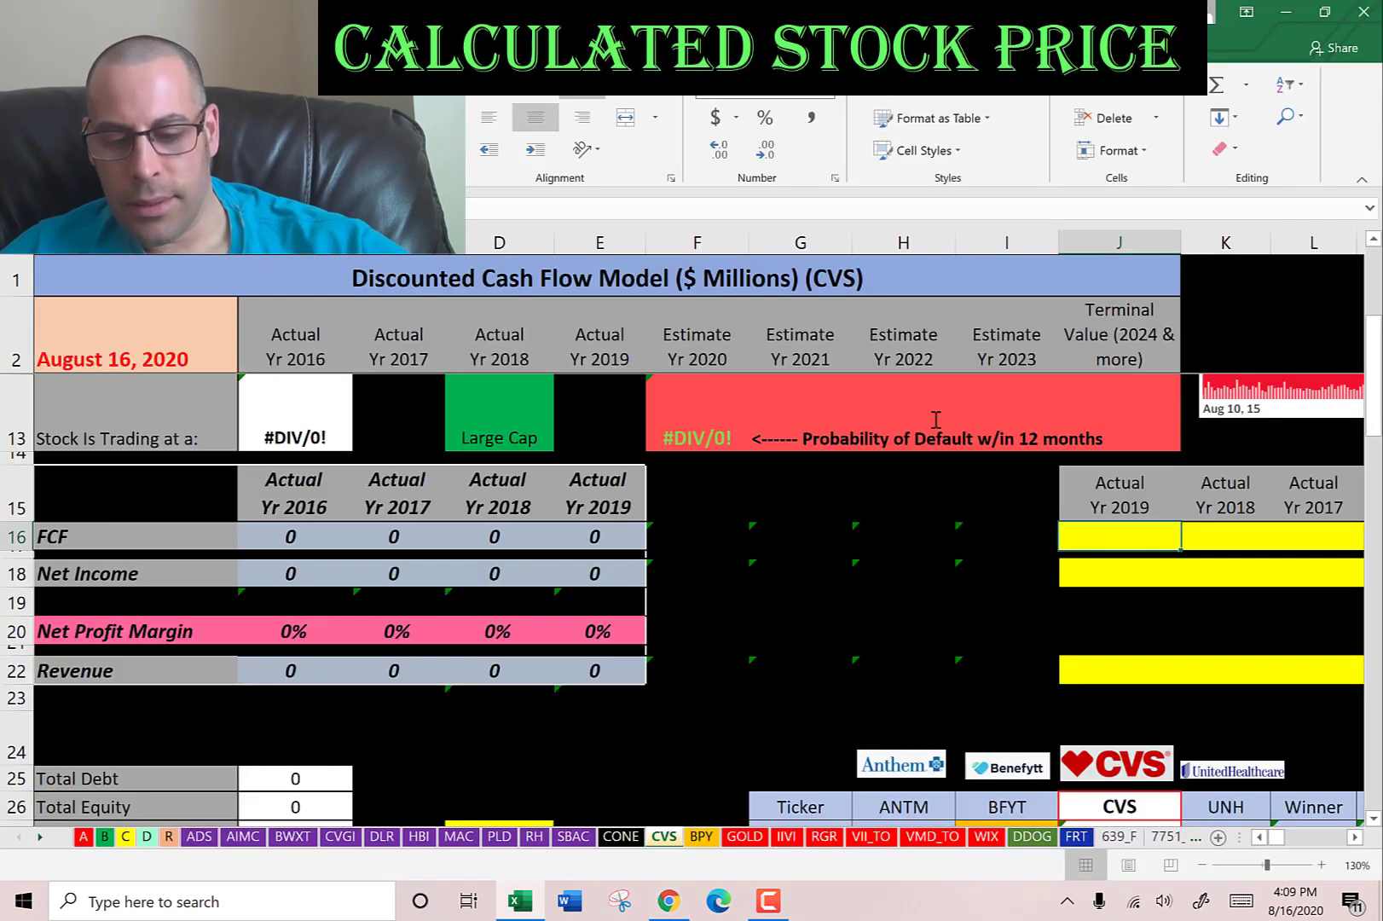
right_click(936, 419)
key("s")
key("Down")
key("Down")
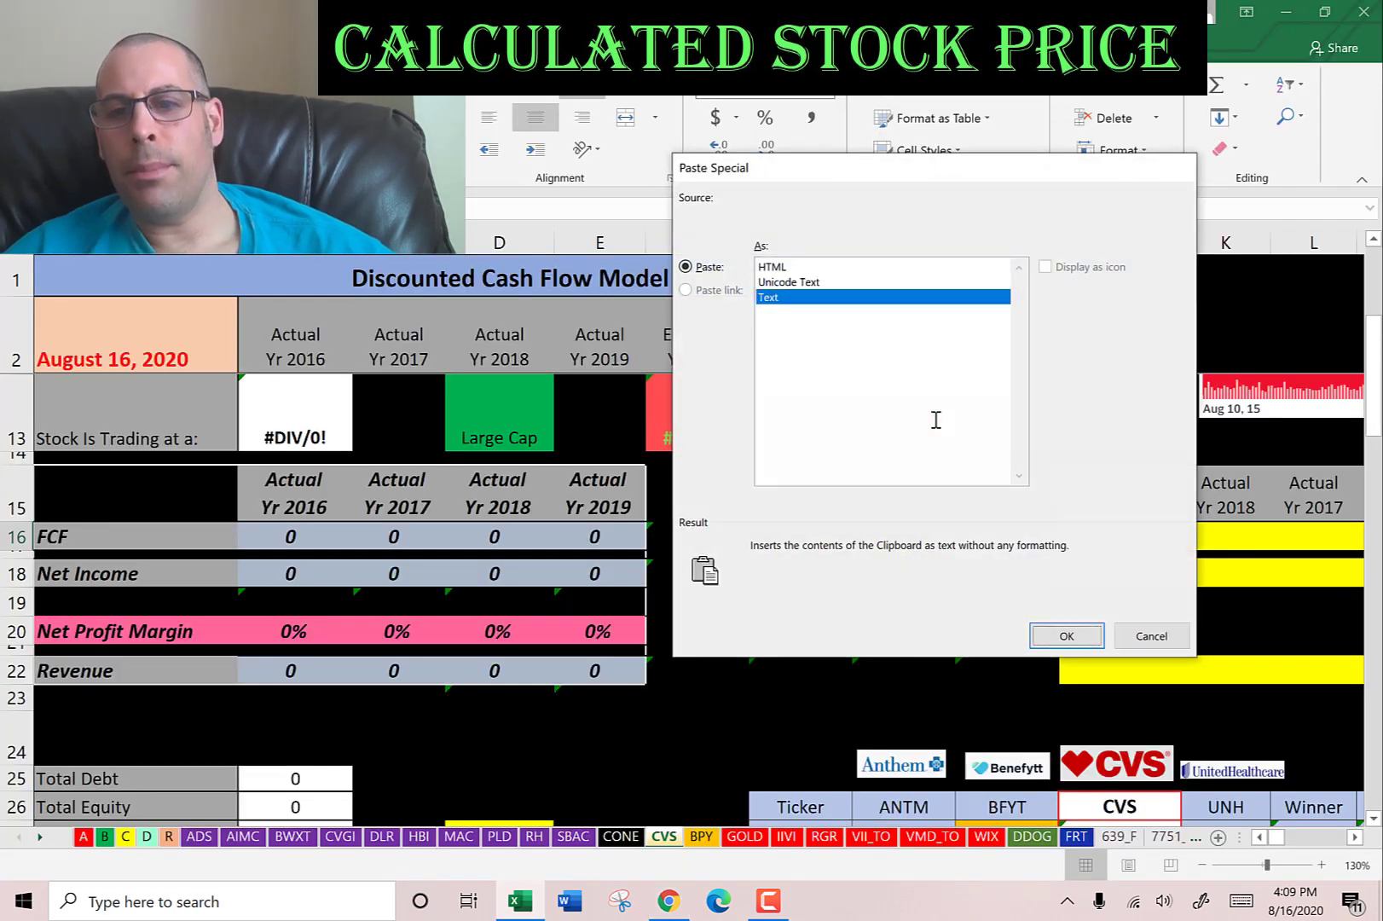
key("Return")
- Paste the 2016–2019 Net Income row from the income statement into the model as text
key("alt+Tab")
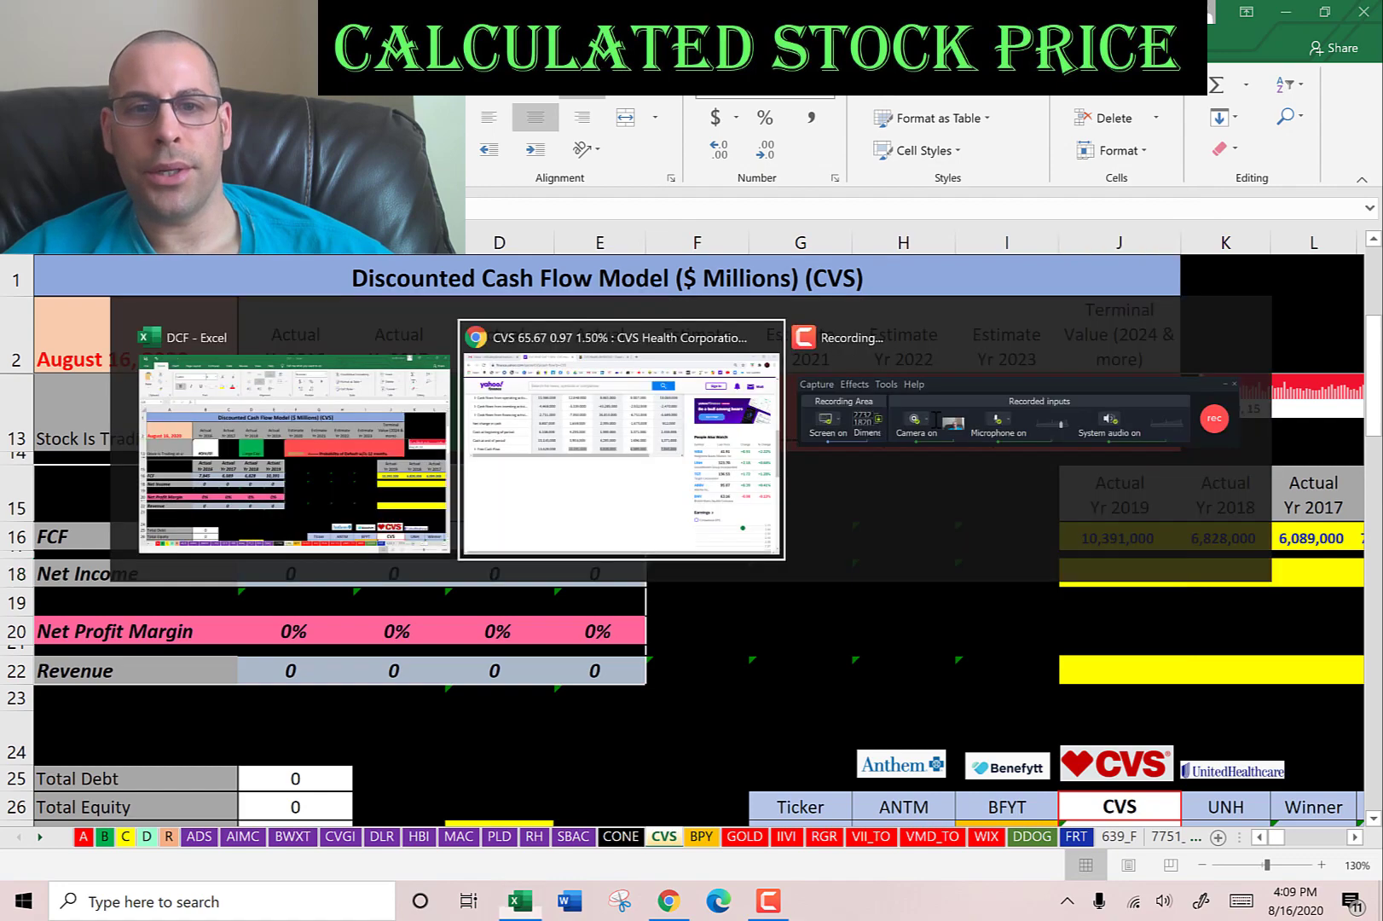
scroll(938, 413, "up", 3)
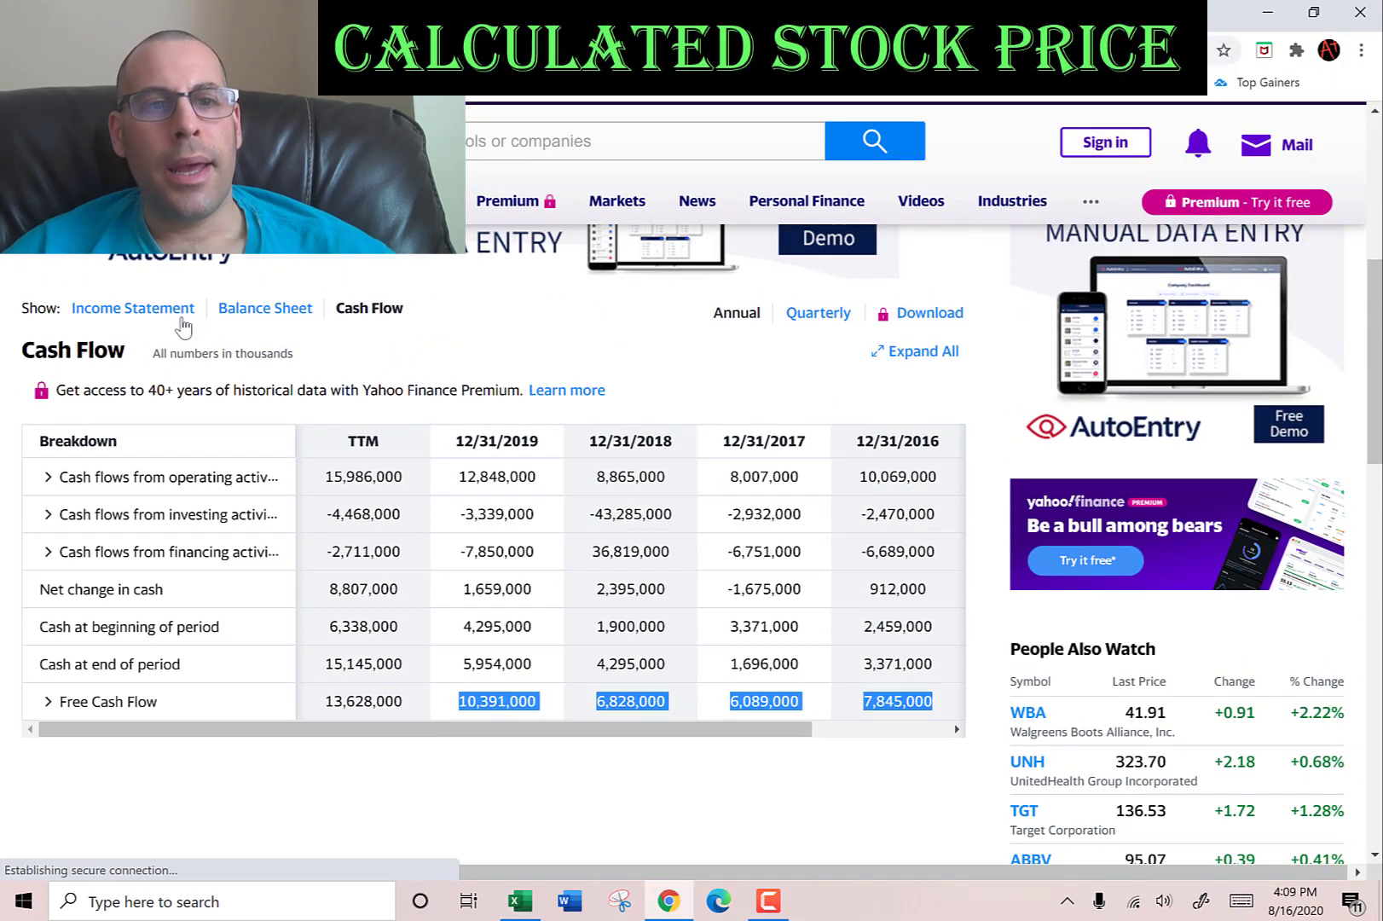
left_click(182, 327)
scroll(482, 460, "down", 5)
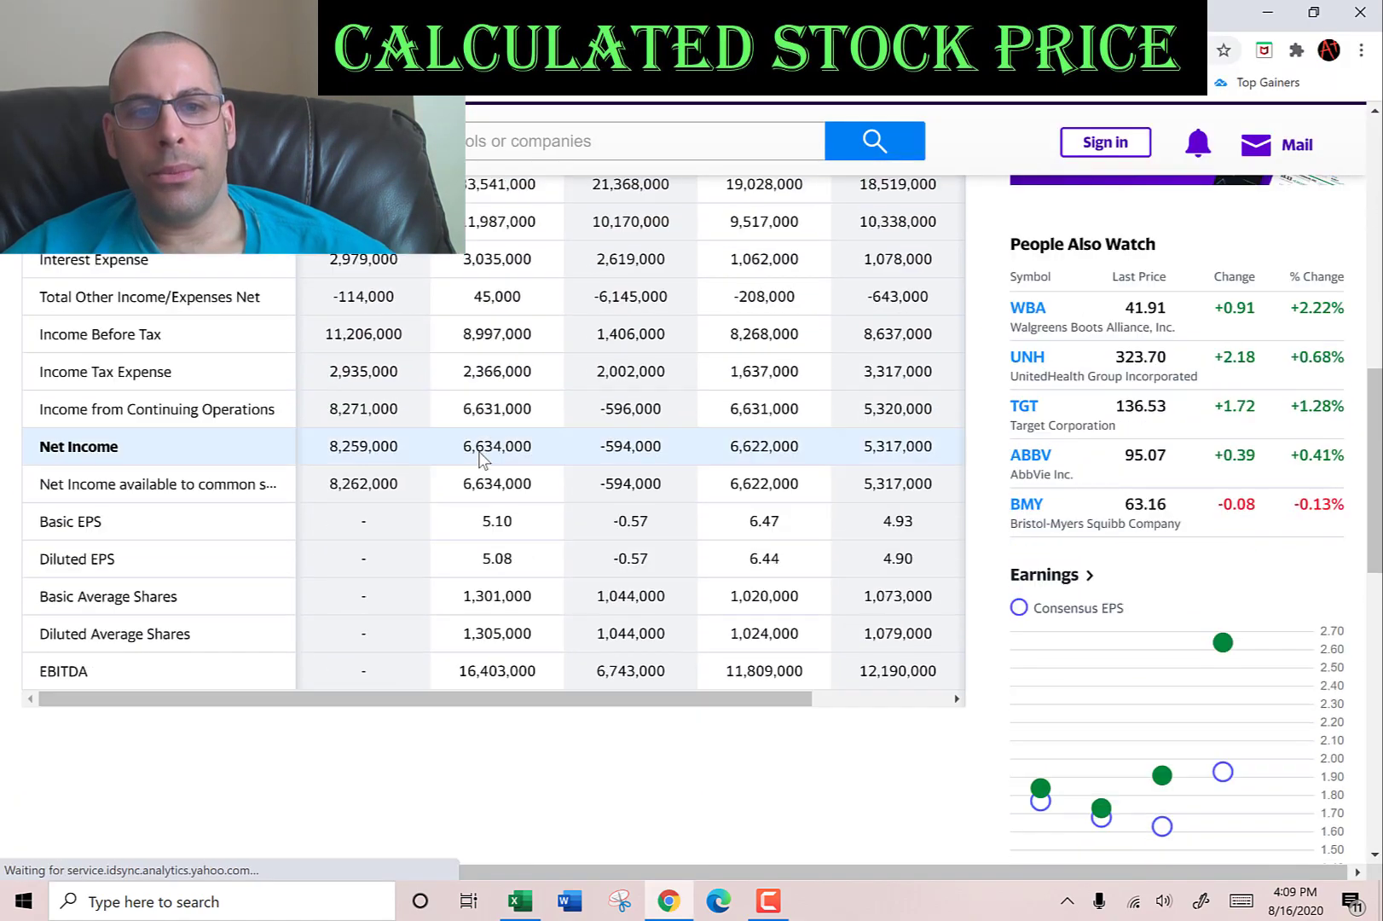
left_click_drag(515, 438, 941, 451)
key("ctrl+c")
key("alt+Tab")
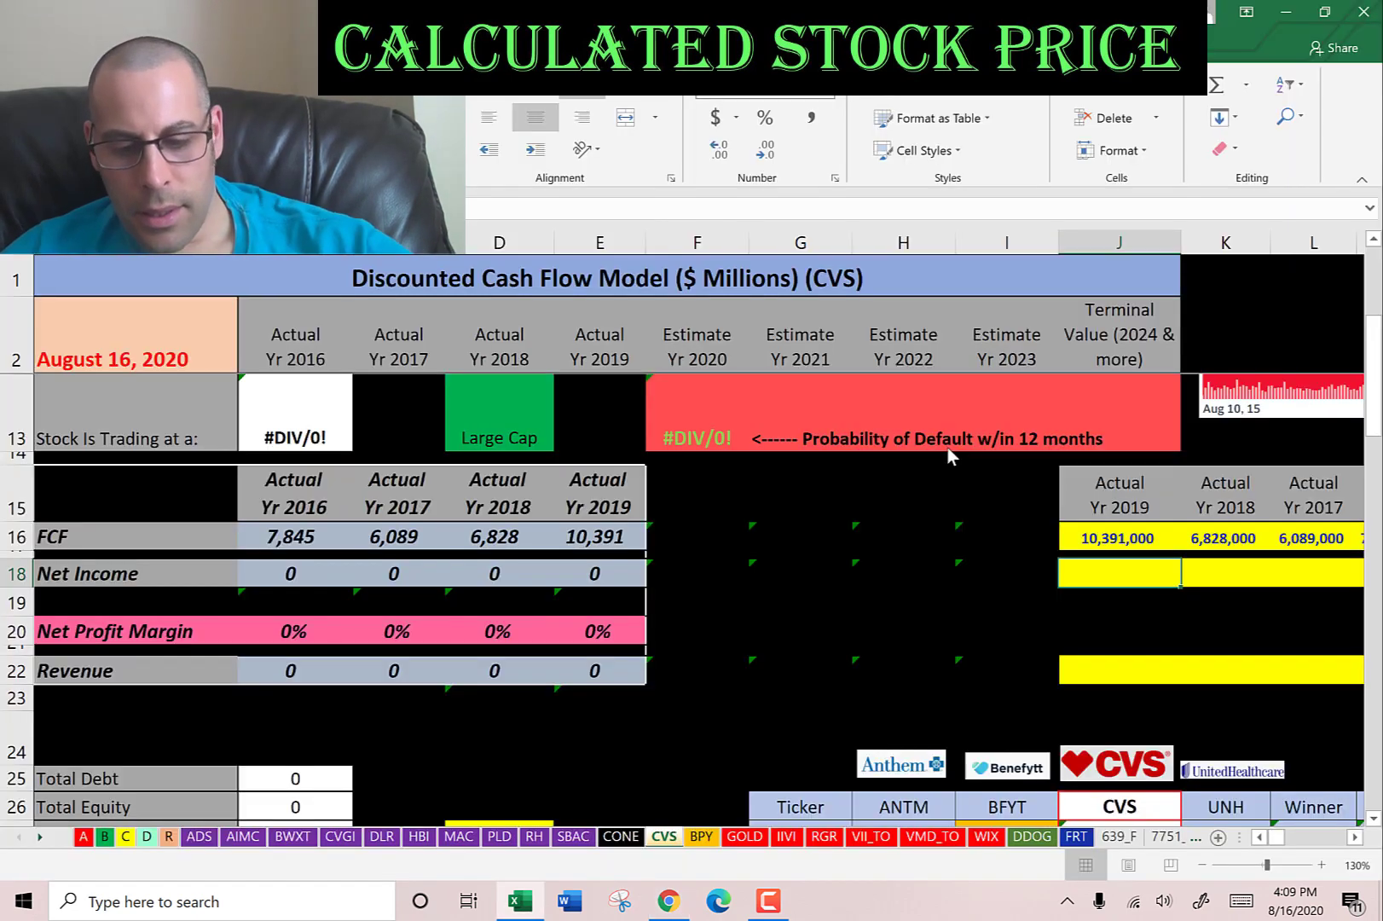
right_click(947, 445)
key("s")
key("Return")
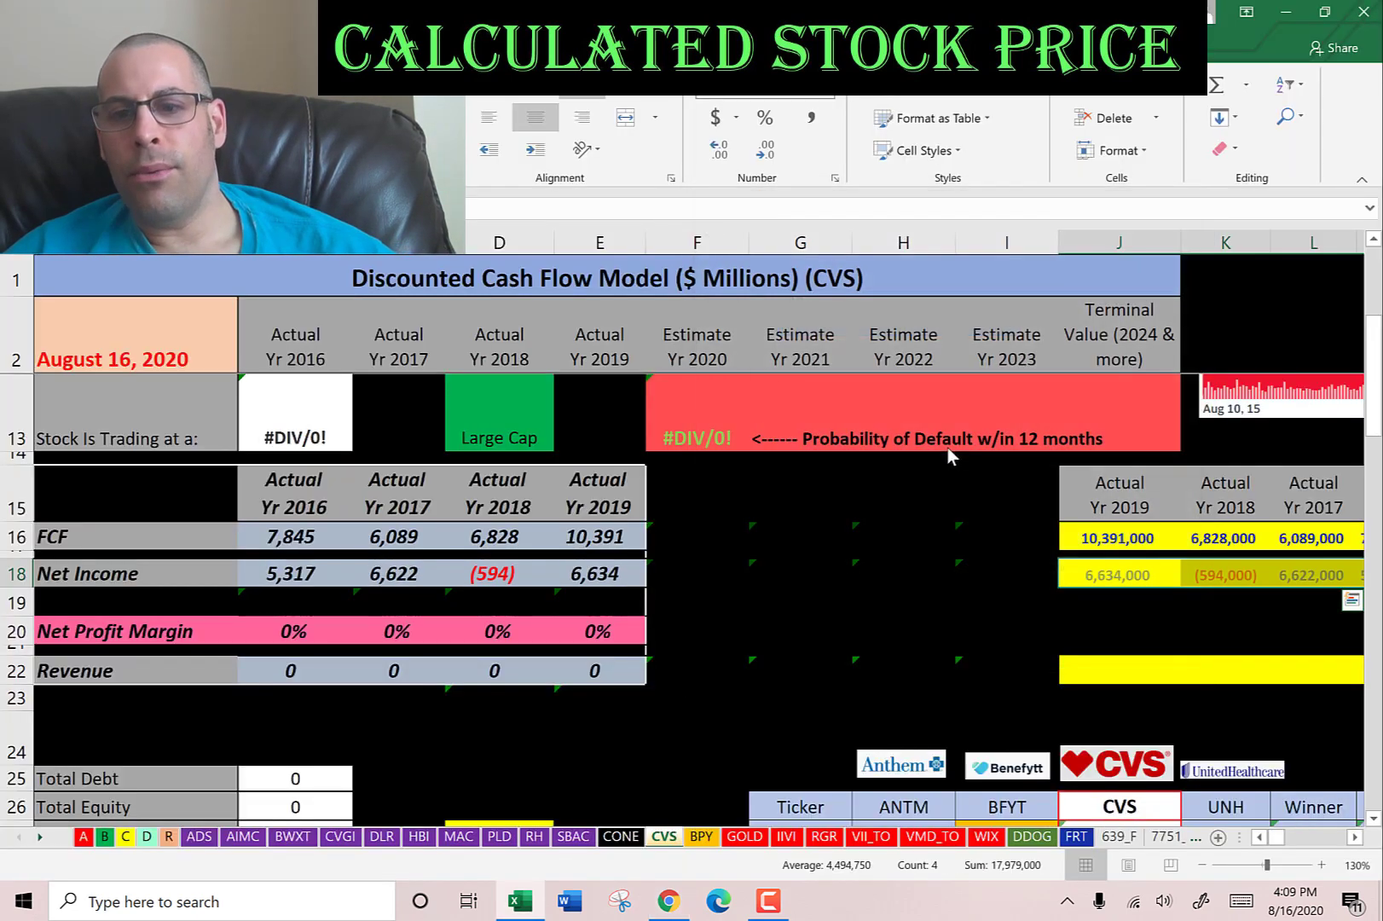
- Copy the Total Revenue row and call up paste options in the Revenue row
key("alt+Tab")
scroll(952, 456, "up", 2)
scroll(952, 456, "up", 2)
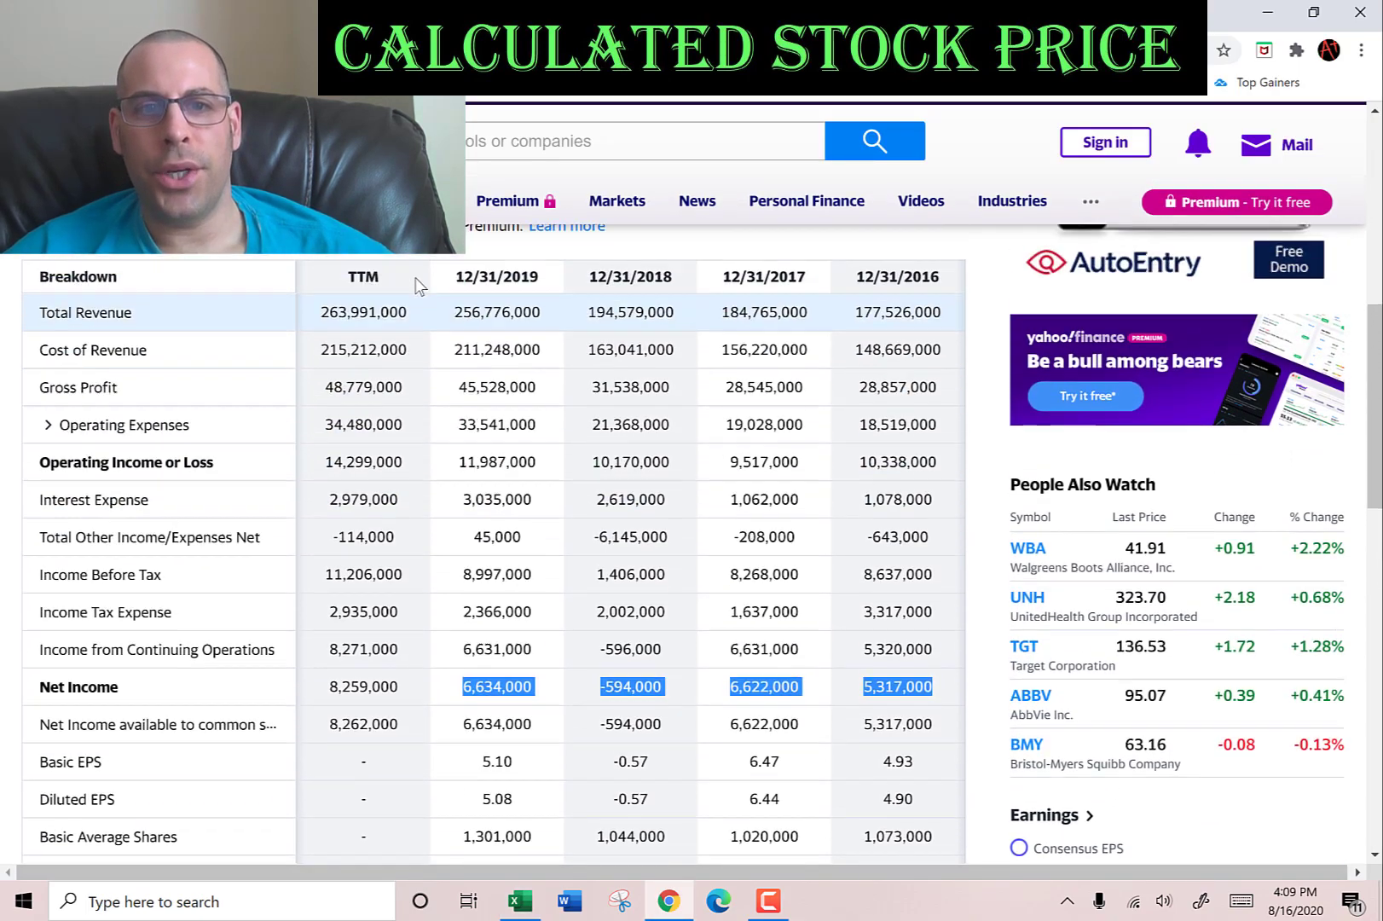
left_click_drag(455, 355, 939, 356)
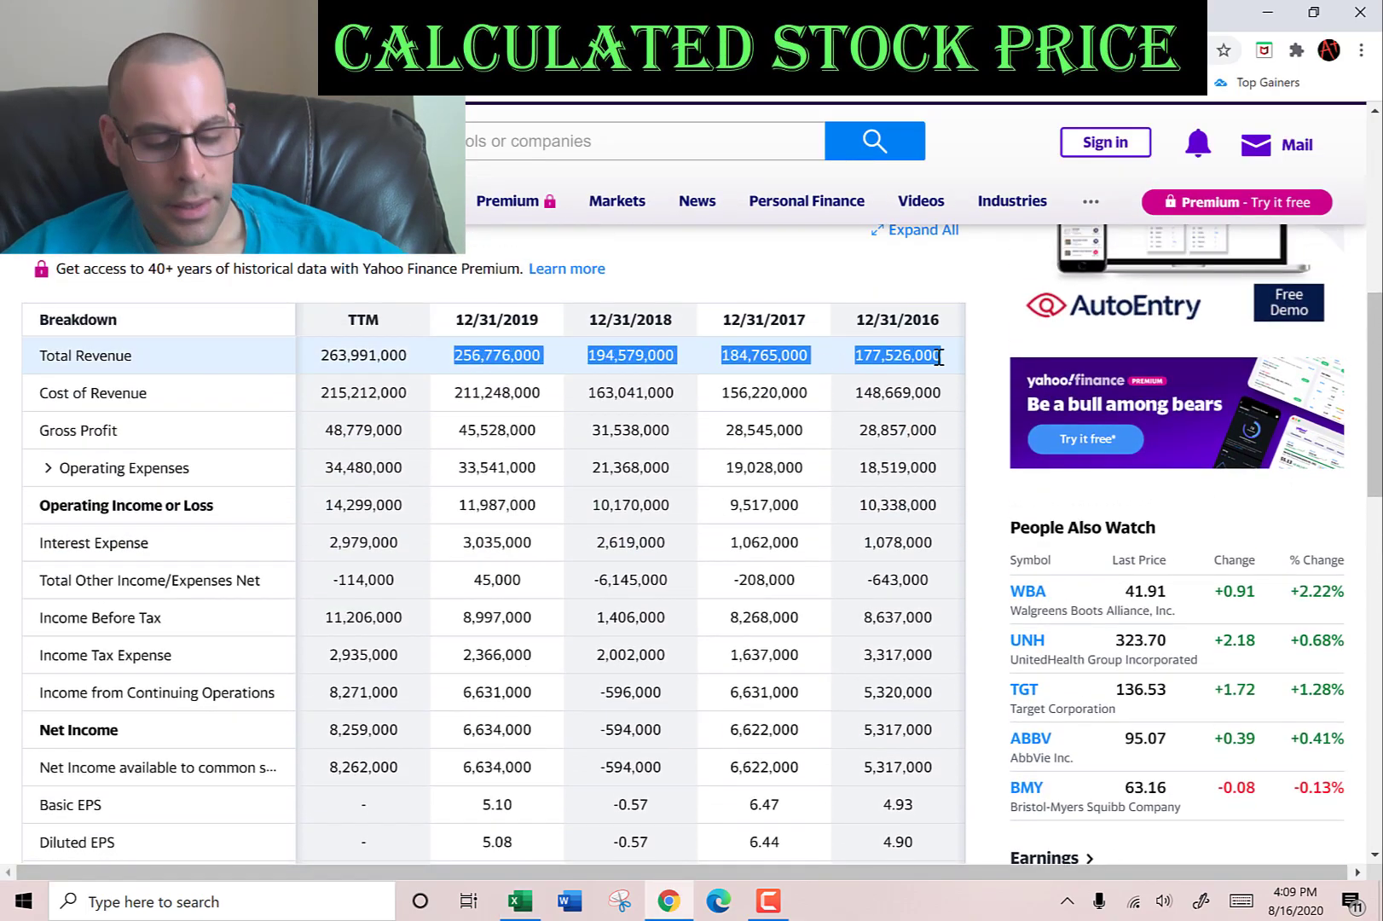
key("ctrl+c")
key("alt+Tab")
right_click(938, 357)
- Paste the revenue figures as text into row 22 and review the free cash flow values
key("s")
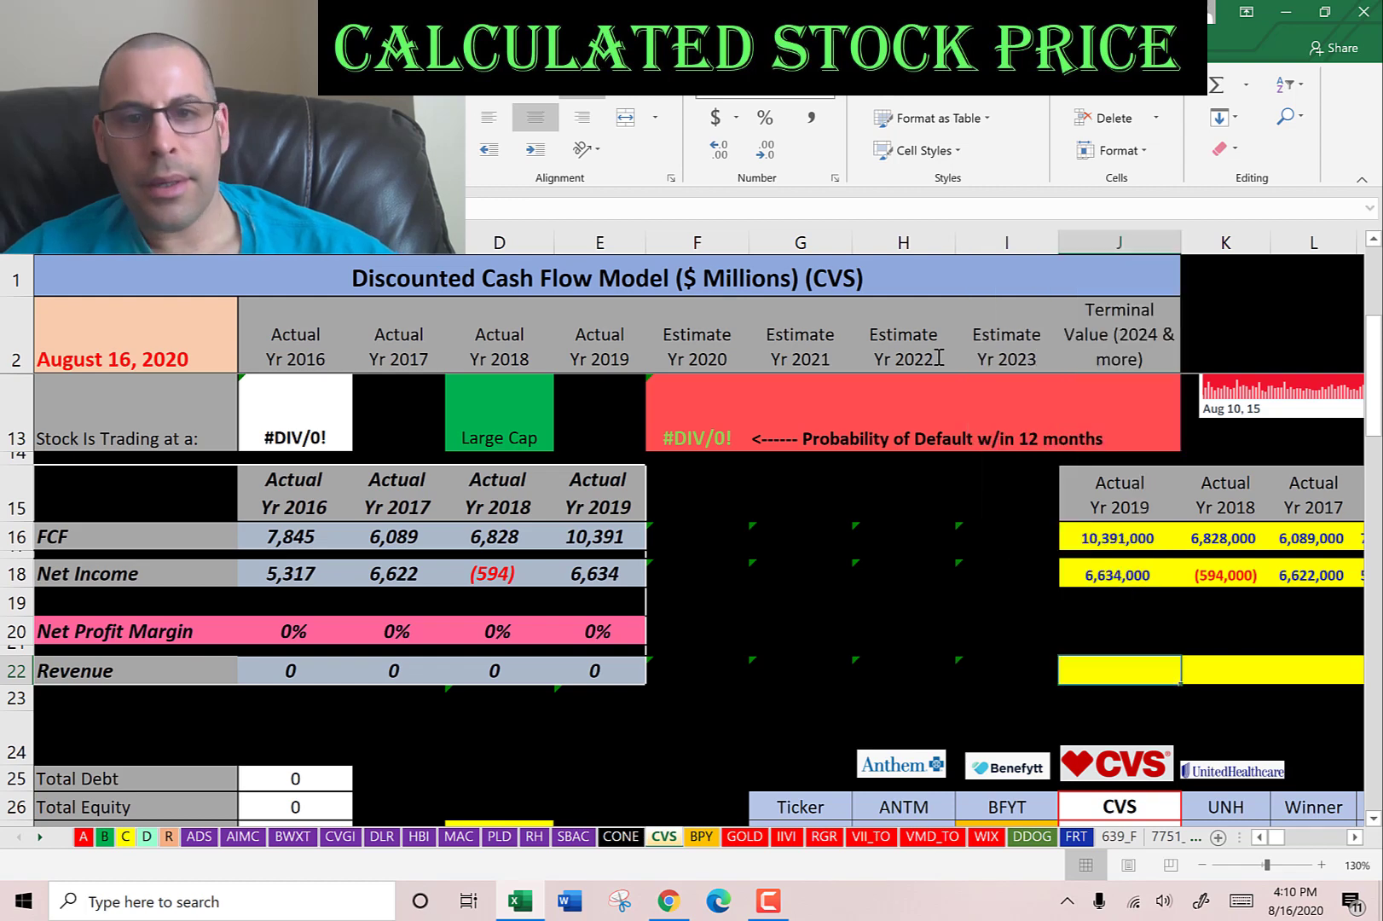
key("Return")
key("Up")
key("Left")
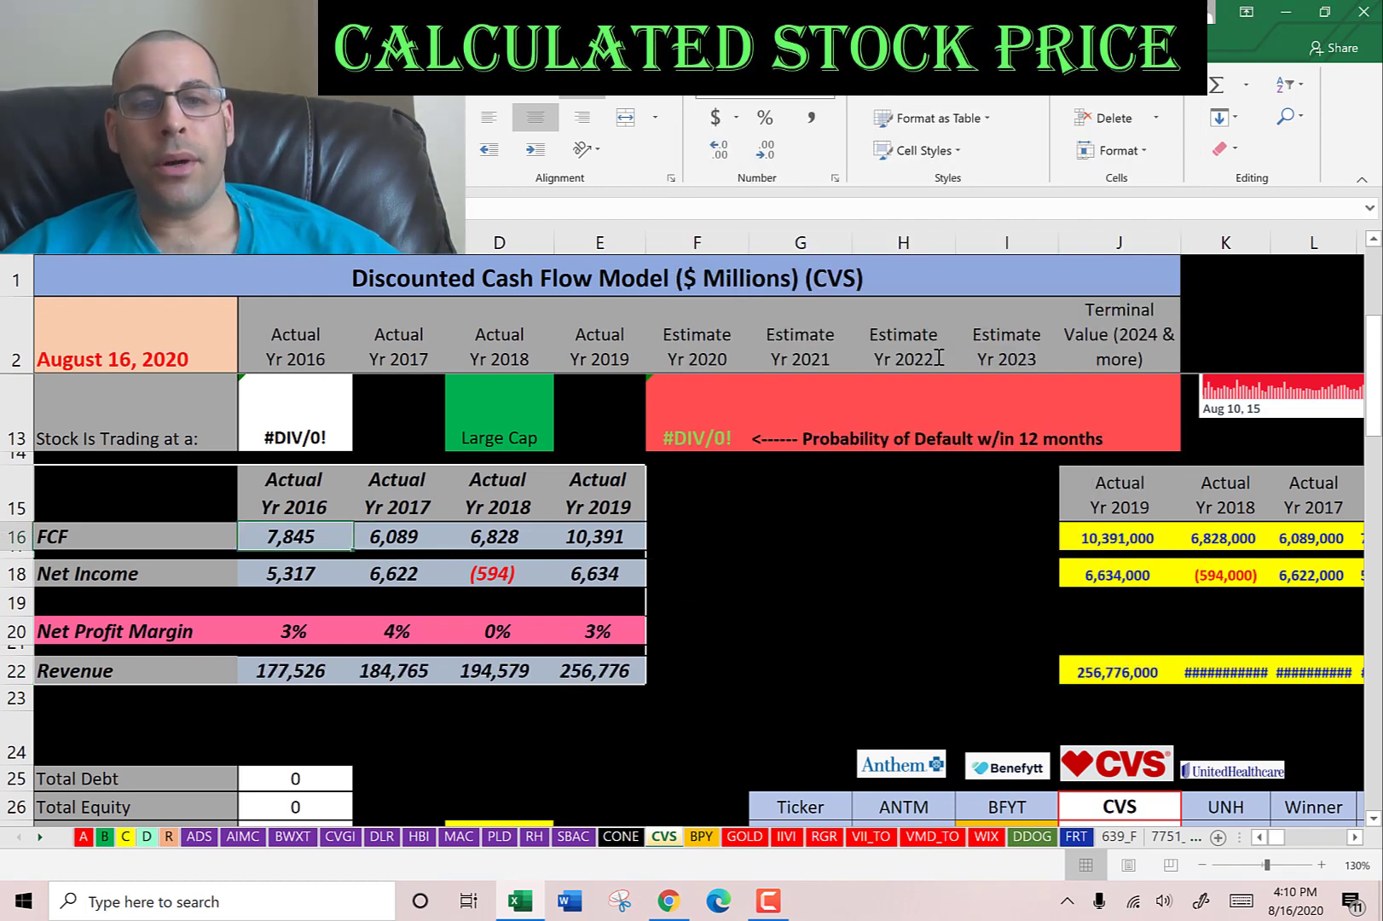
key("Right")
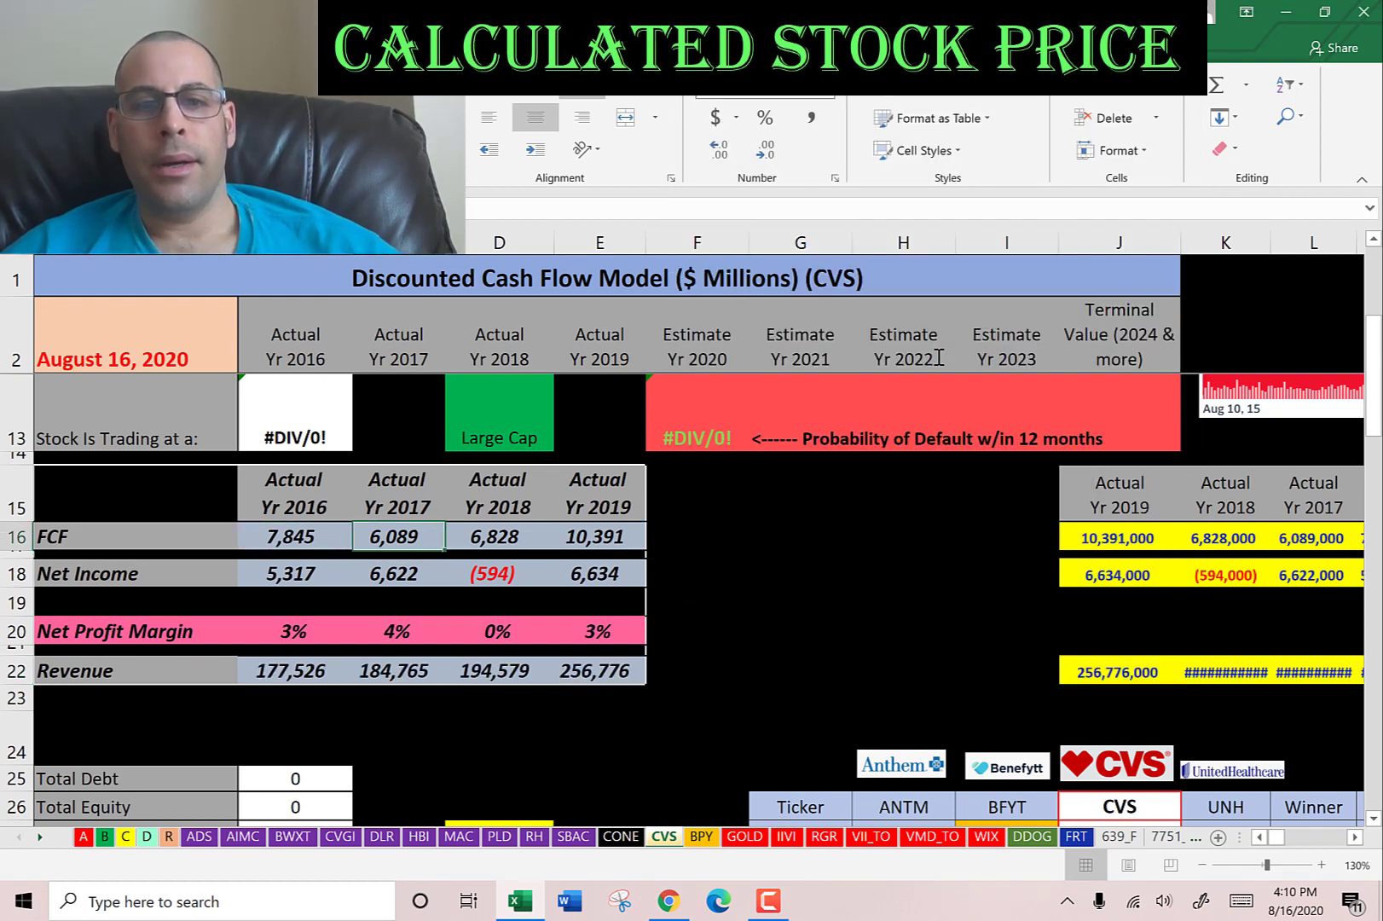
key("Right")
key("Right")
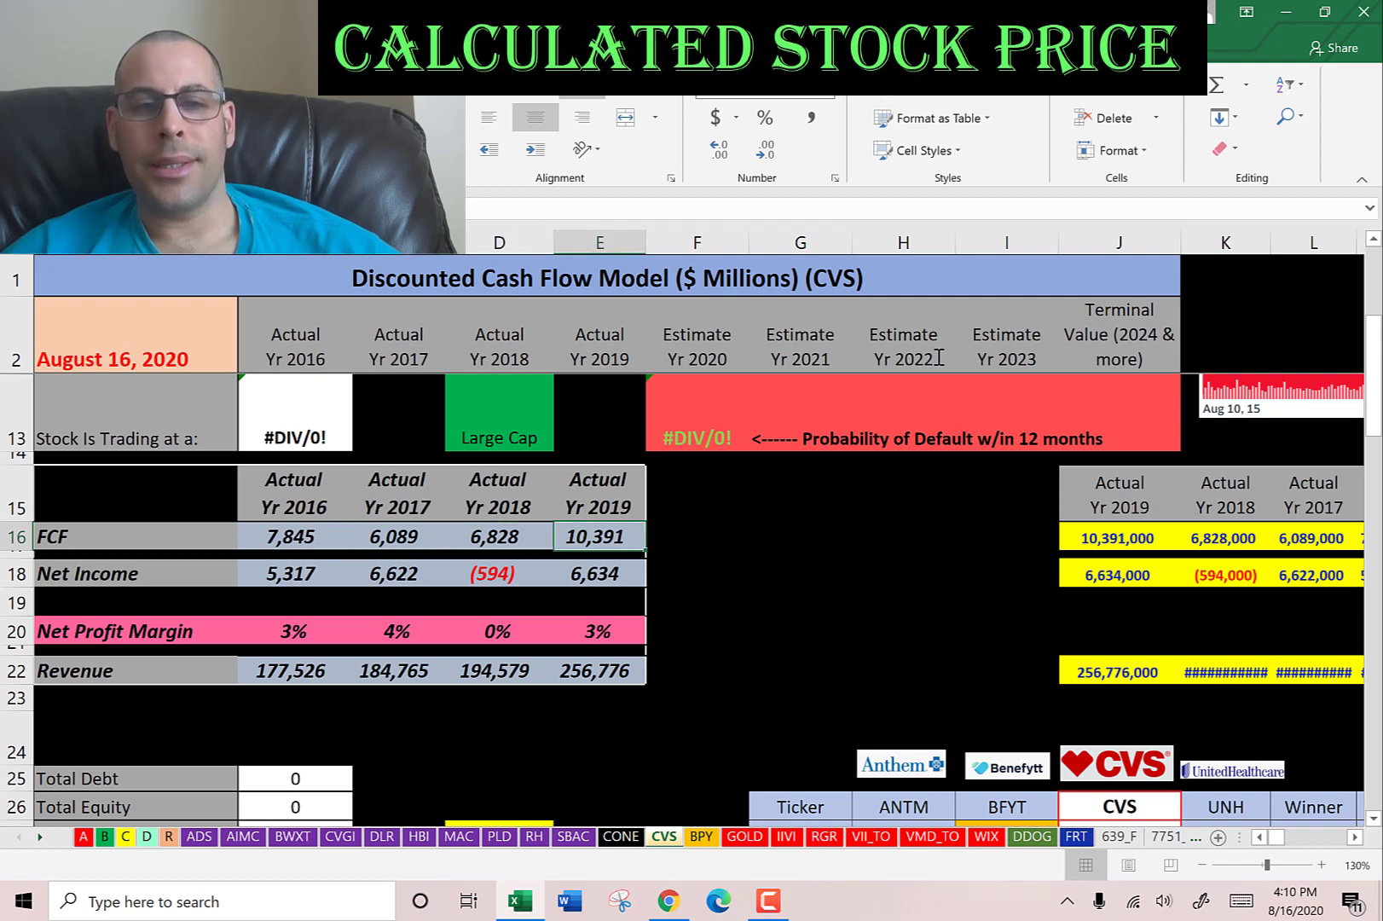
- Check the pasted 2016–2019 net income and revenue values
key("Left")
key("Left")
key("Left")
key("Left")
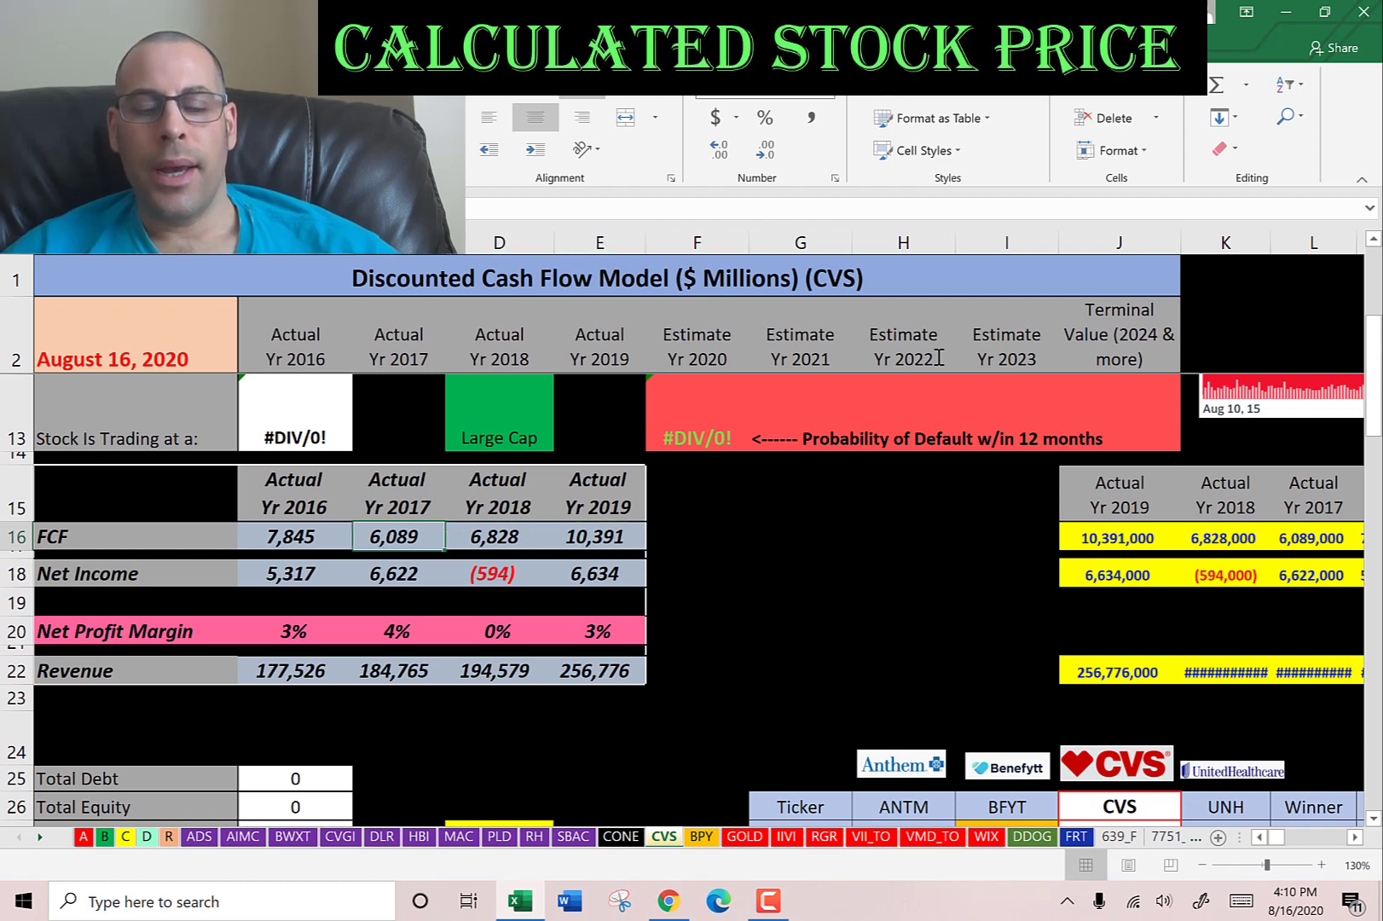
key("Down")
key("Down")
key("Right")
key("Right")
key("Right")
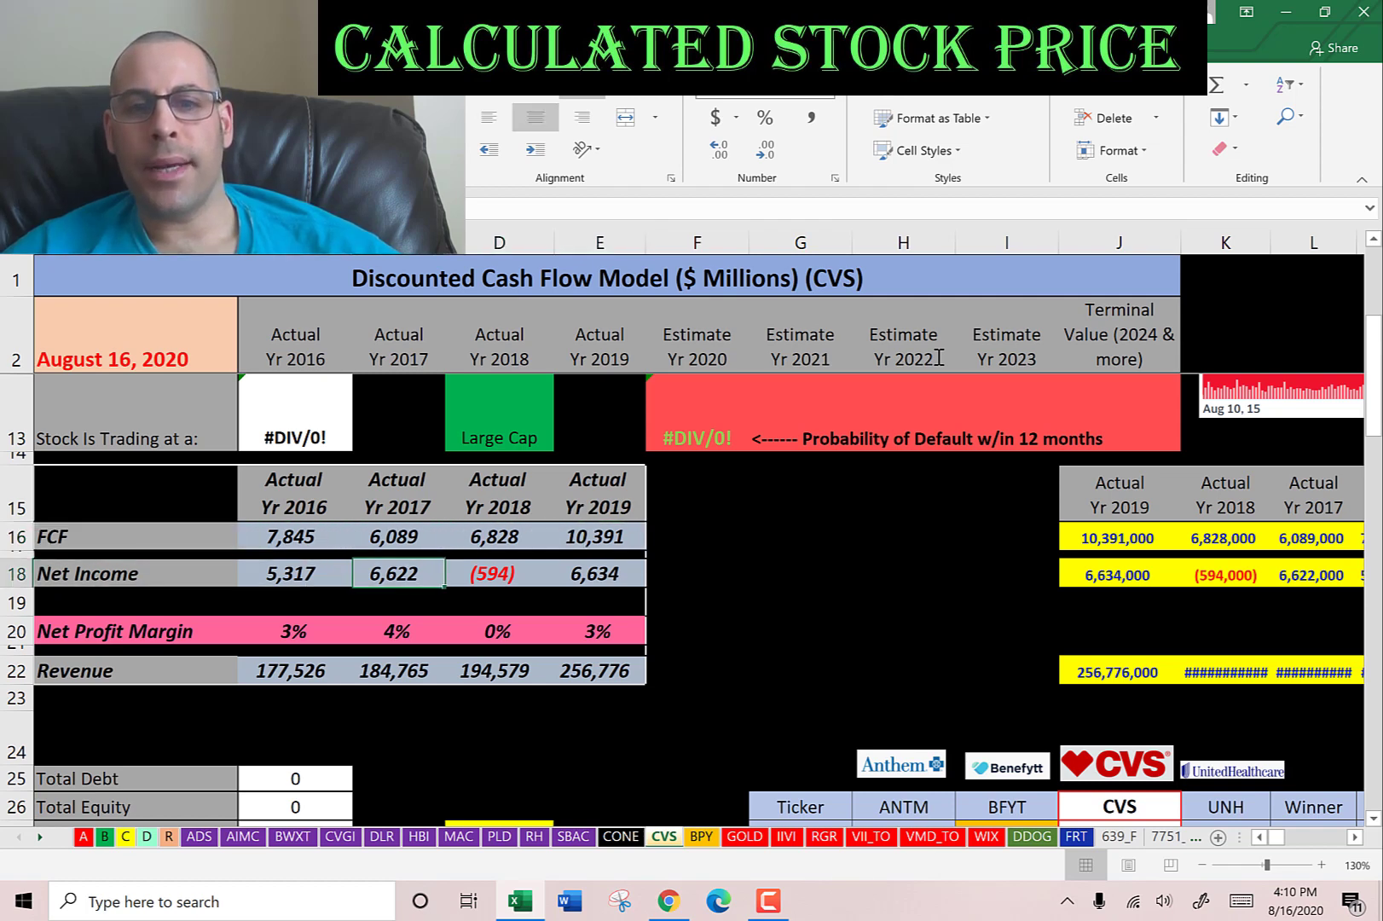
key("Right")
key("Left")
key("Left")
key("Left")
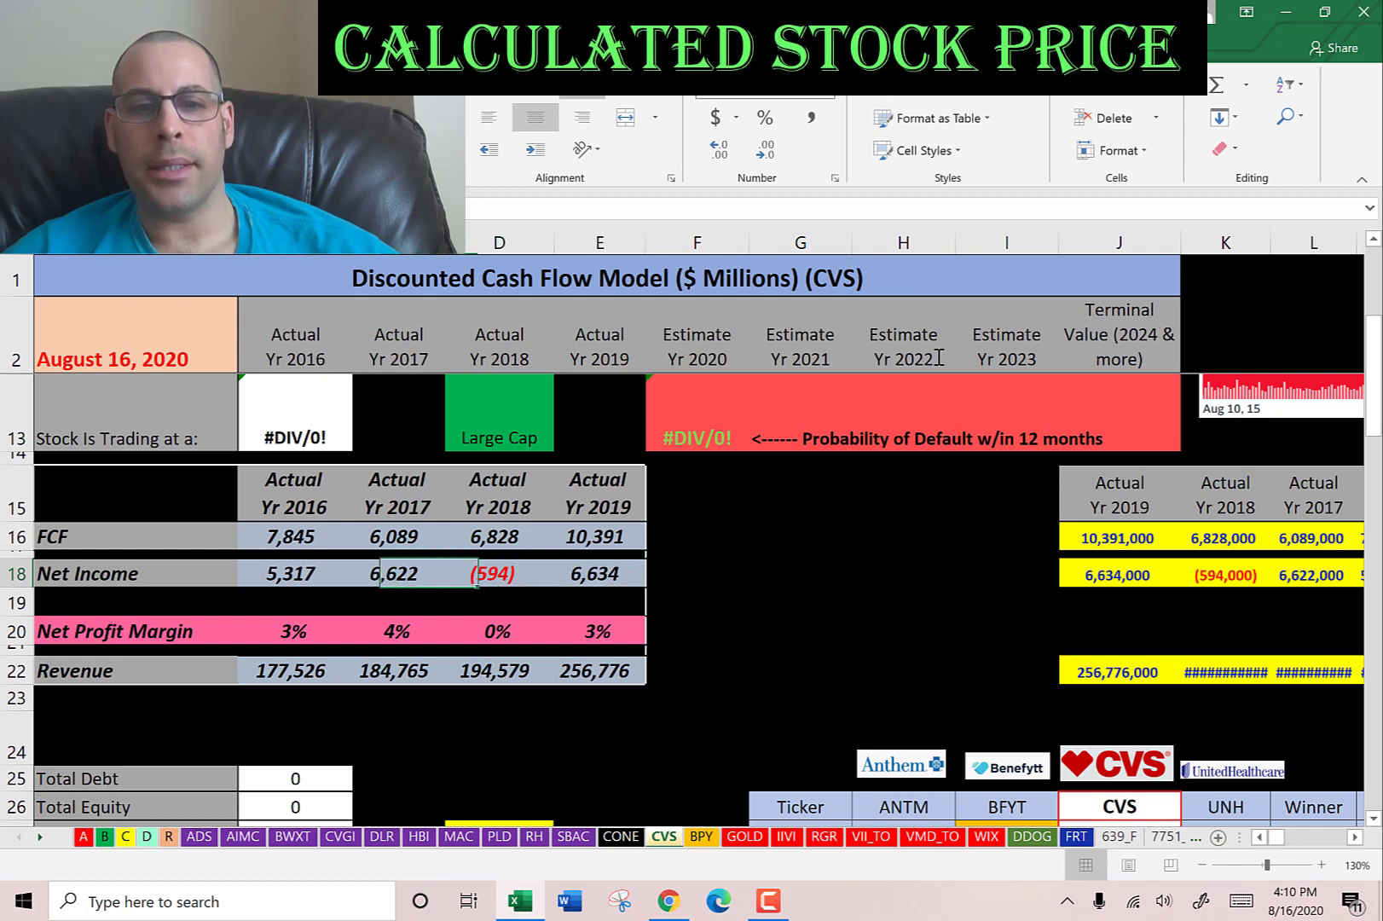
key("Down")
key("Down")
key("Down")
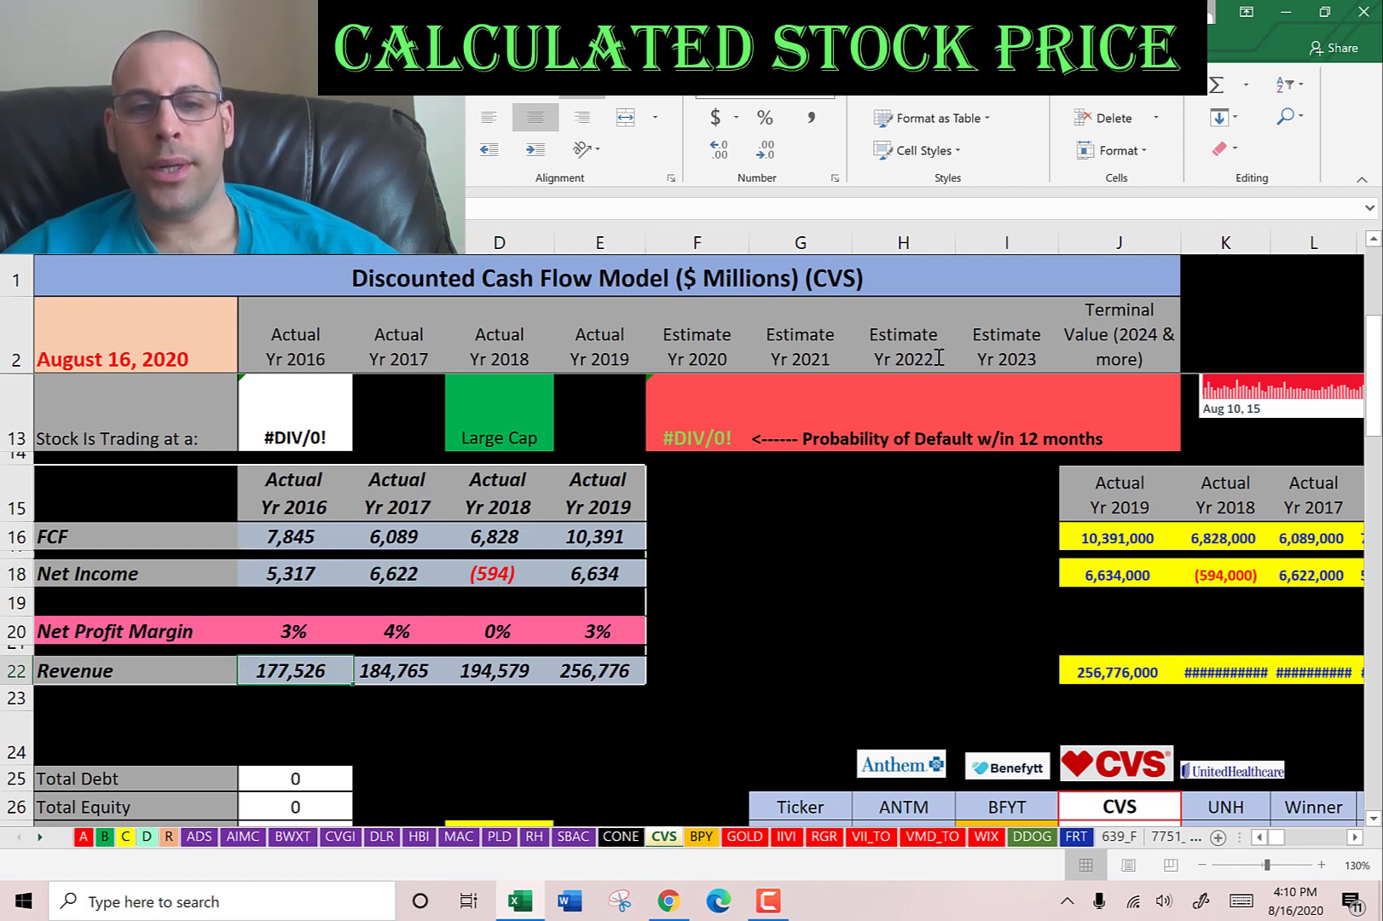
key("Right")
key("Right")
key("Right")
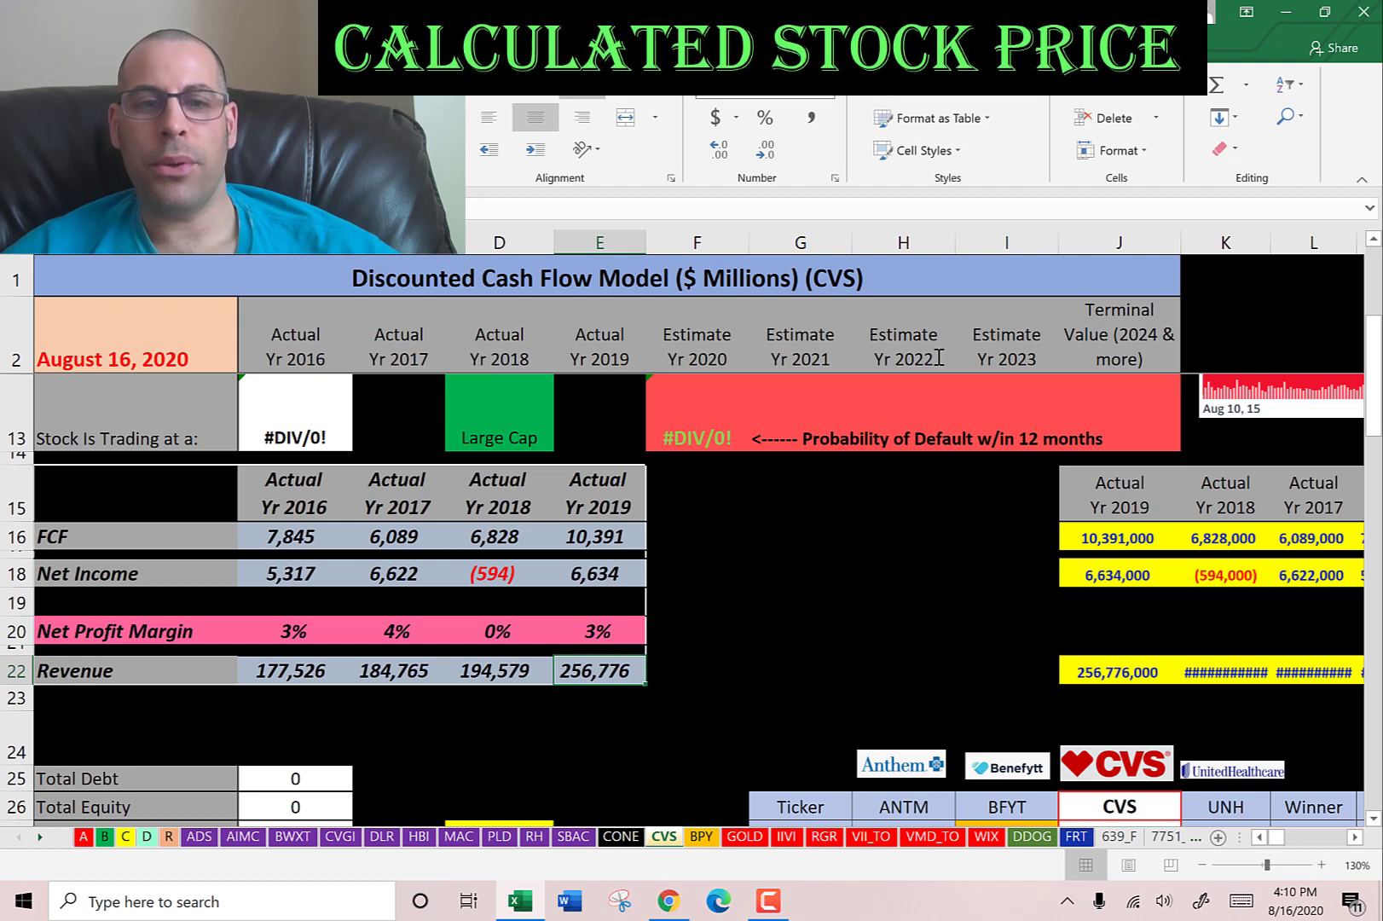
key("Left")
key("Right")
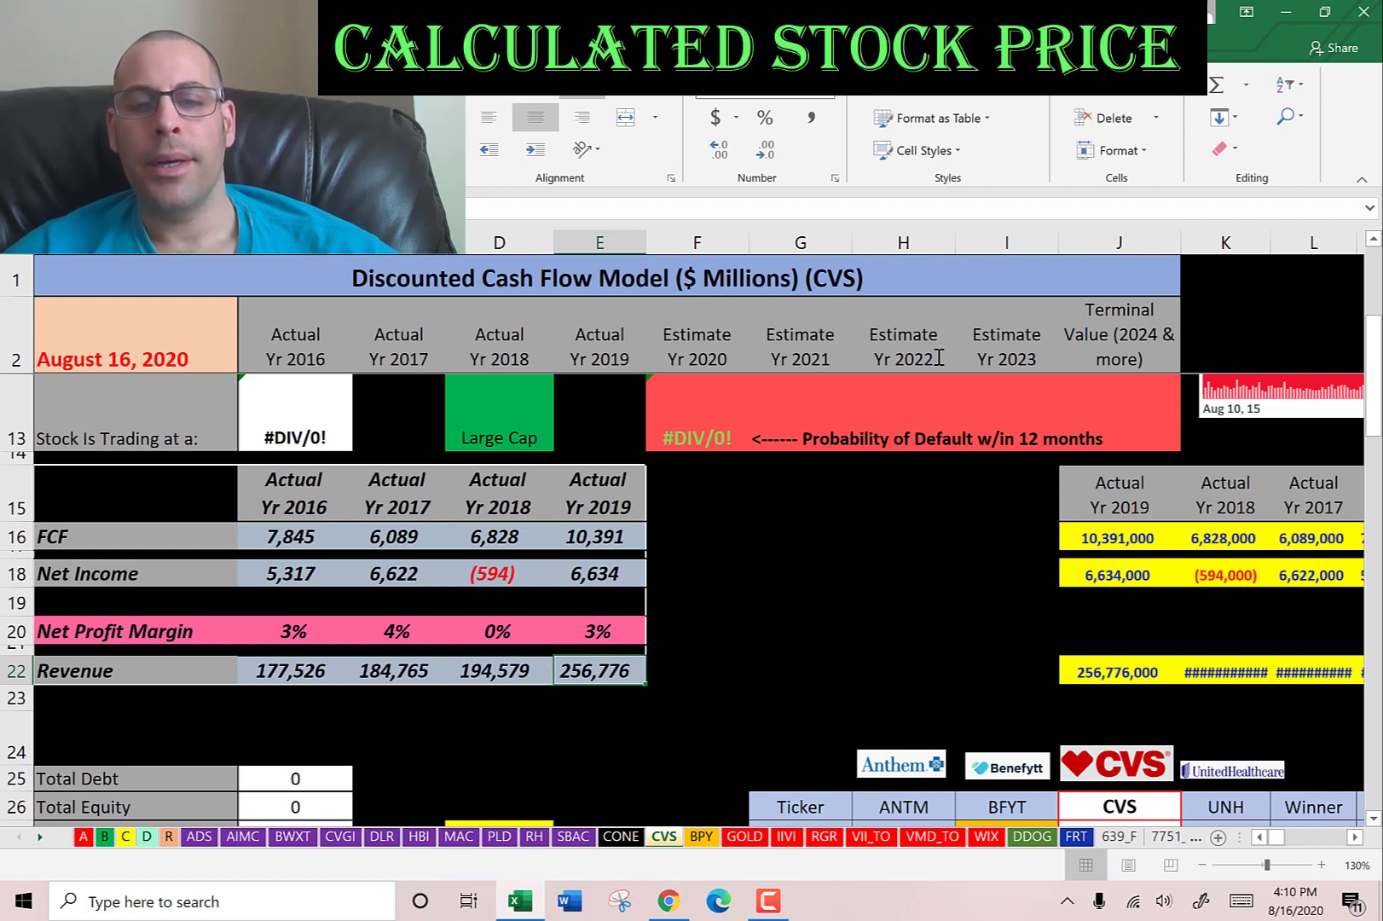
- Move to the interest expense input D27 and return to the Yahoo income statement
key("Left")
key("Down")
key("Down")
key("Down")
key("Down")
key("Down")
key("Down")
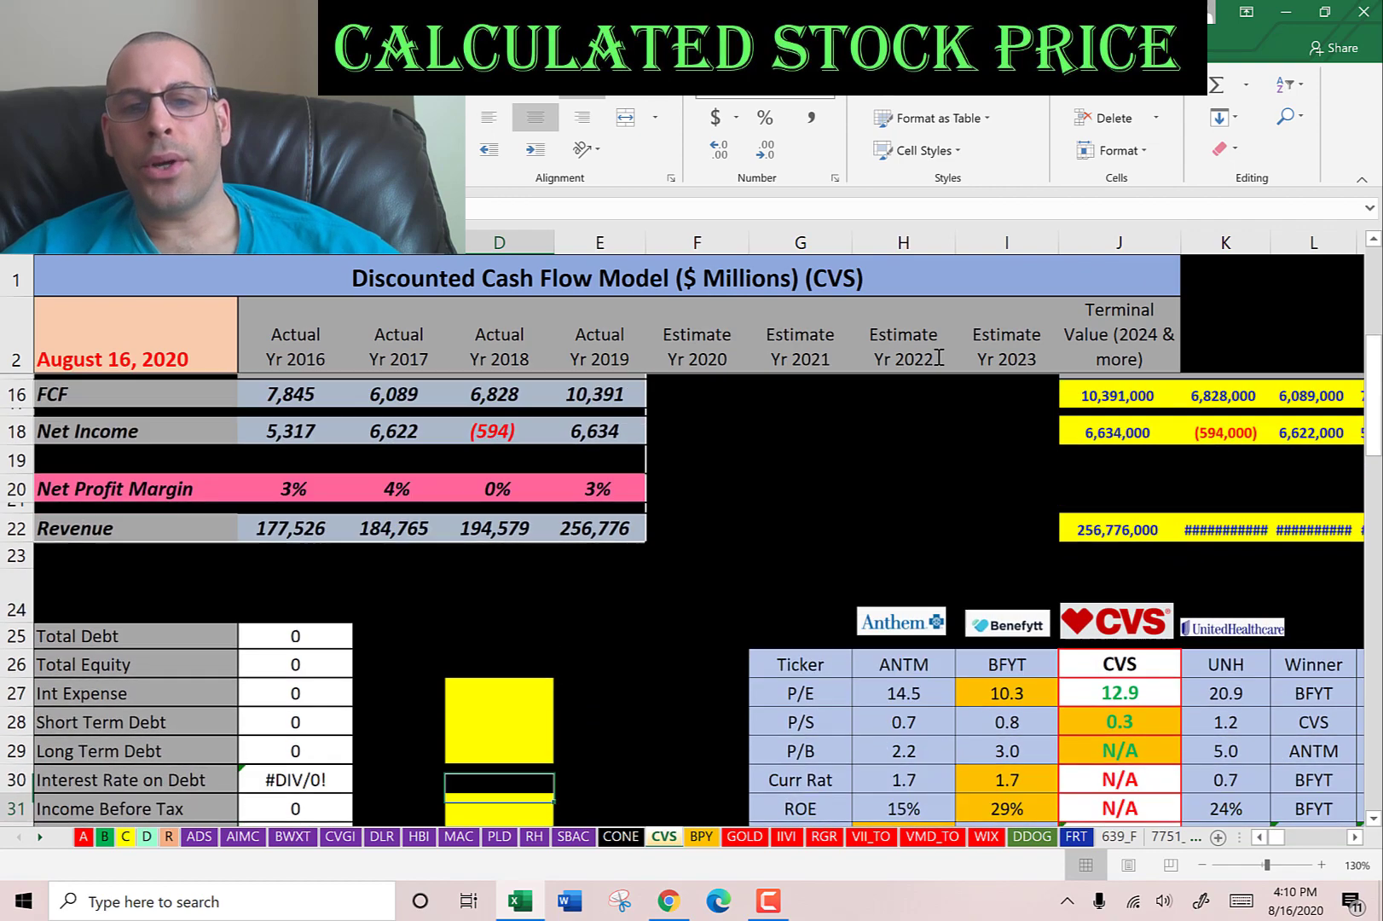
key("Down")
key("Down")
key("Down")
key("Up")
key("Up")
key("Up")
key("Up")
key("Up")
key("Up")
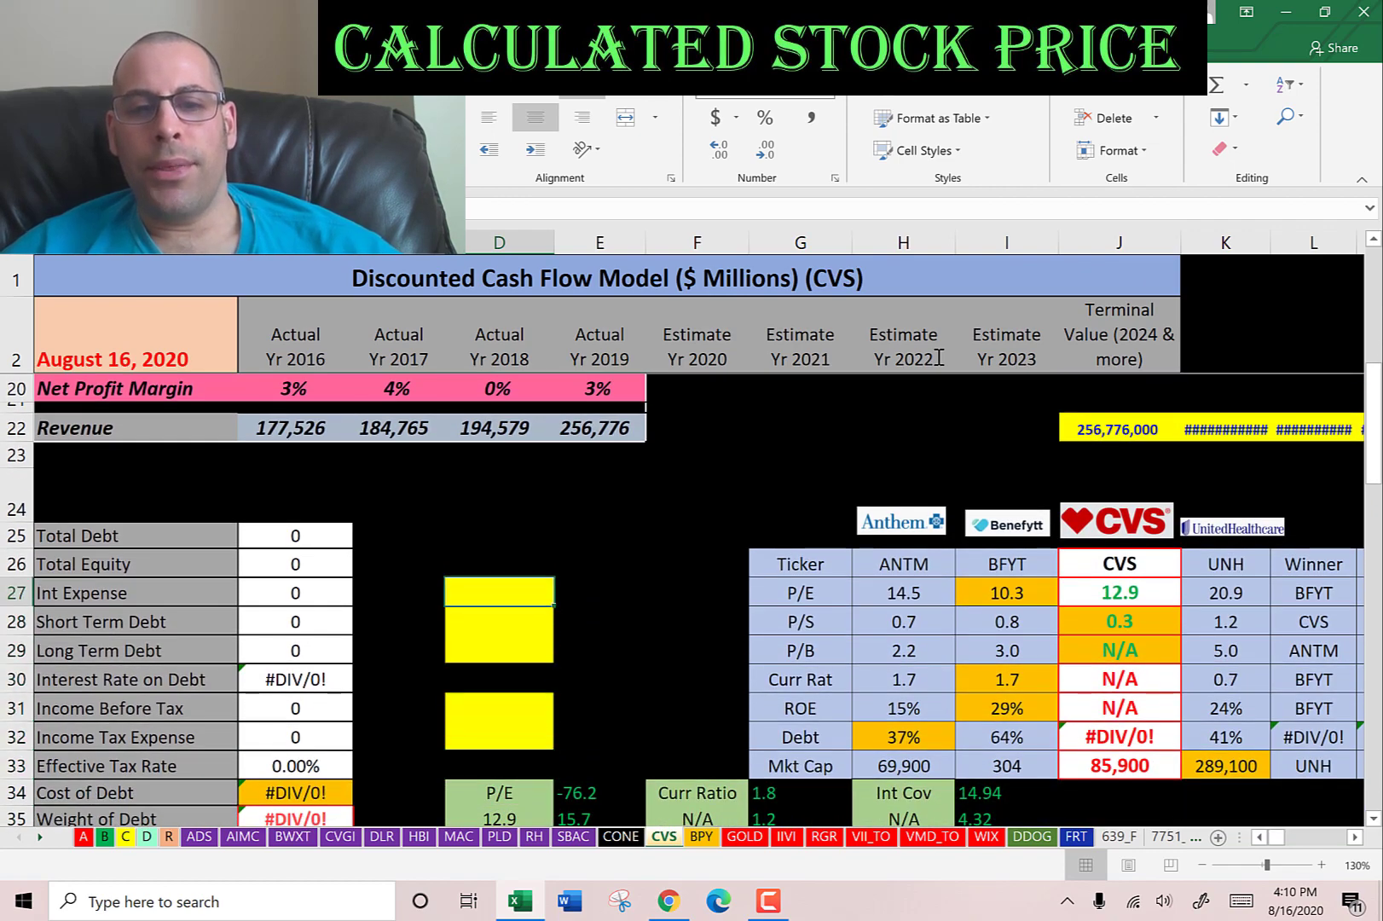
key("alt+Tab")
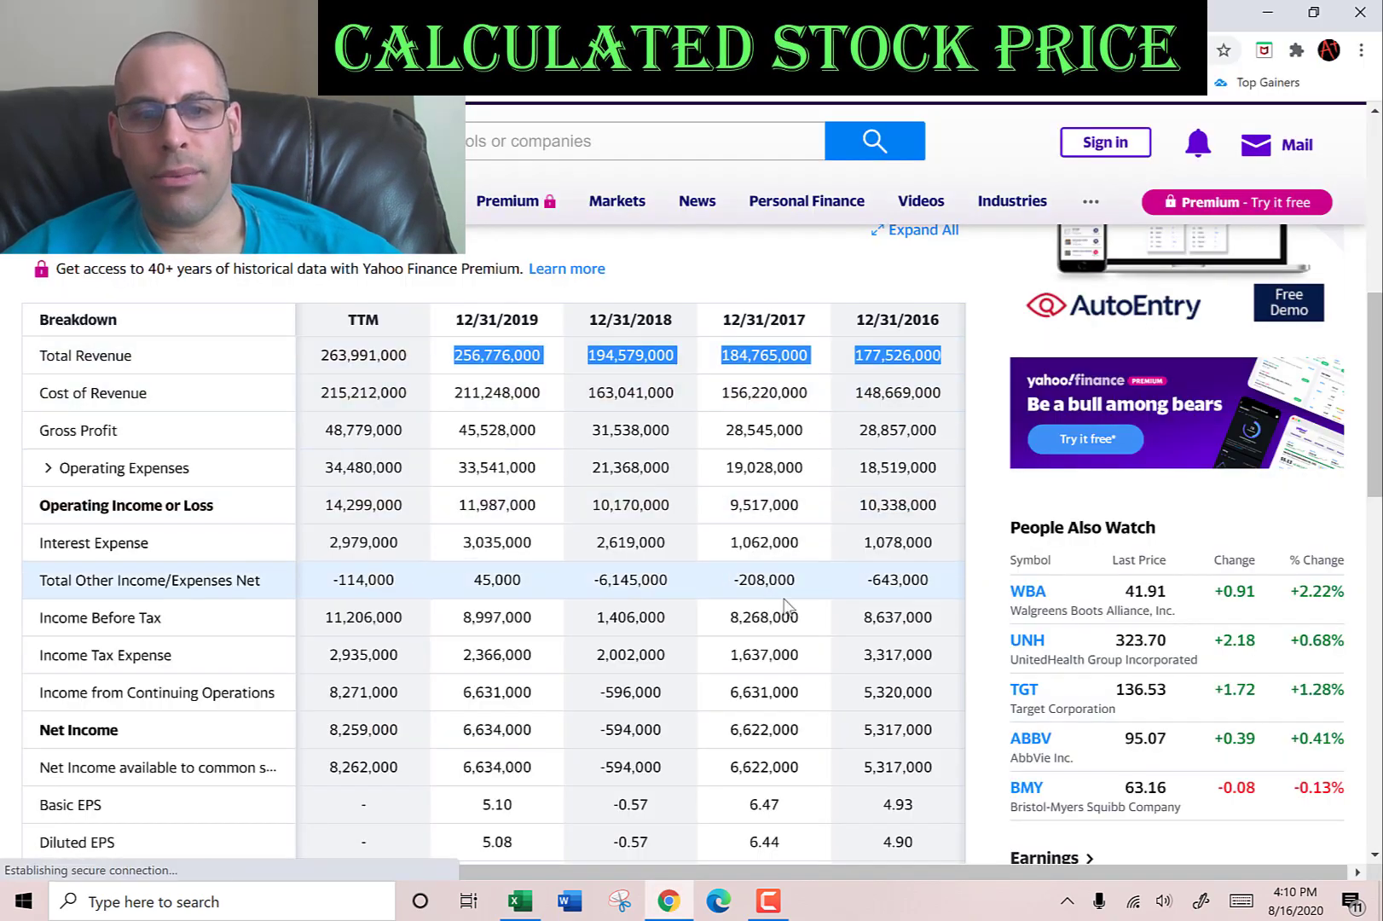
- Copy CVS's 2019 interest expense from the income statement into D27
double_click(482, 534)
key("ctrl+c")
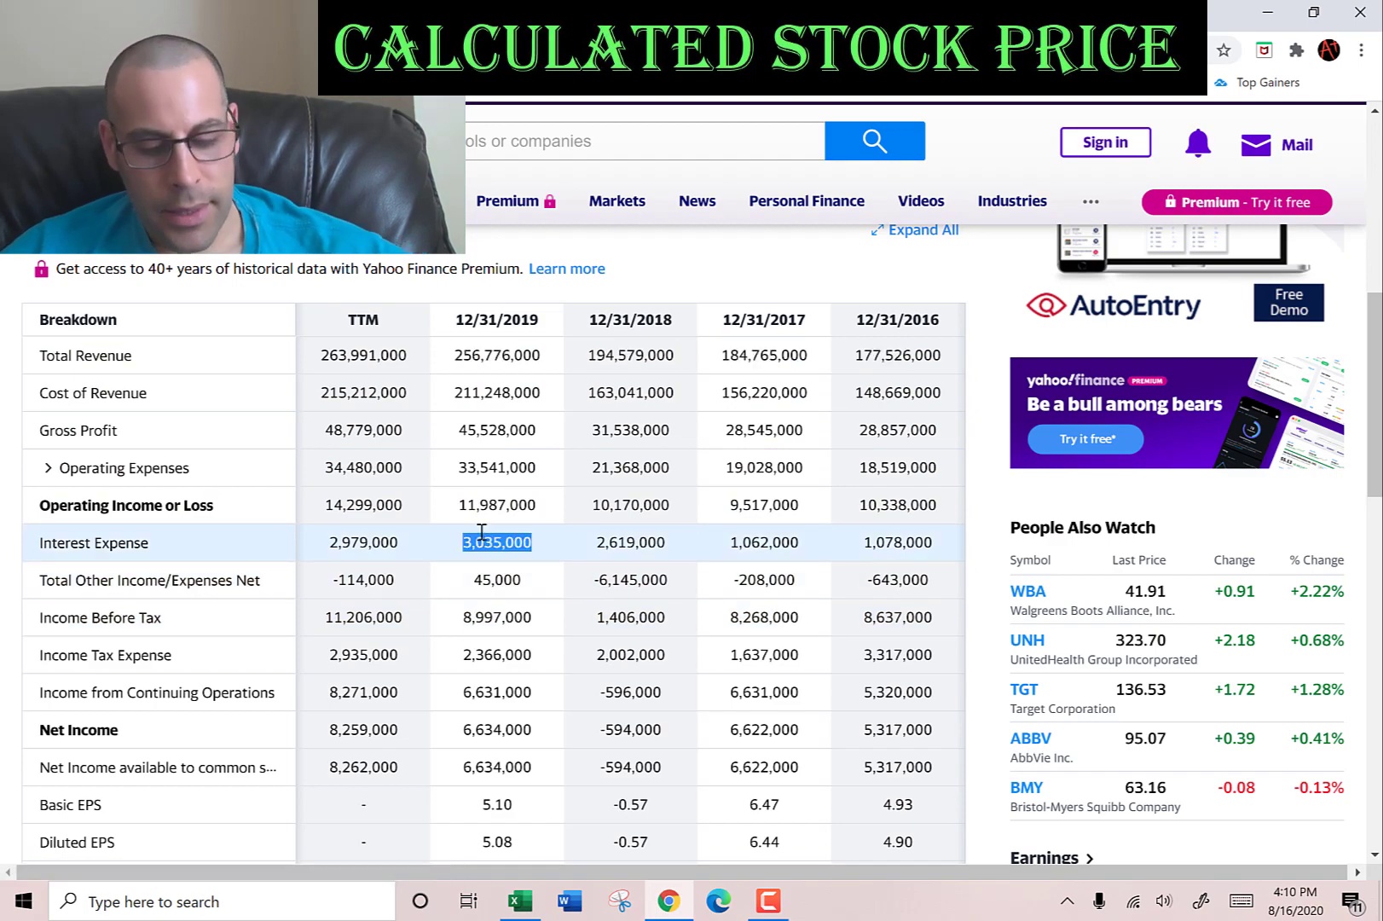
key("alt+Tab")
key("ctrl+v")
key("Return")
- Paste the 2019 Current Debt of 3,781 from the balance sheet as short-term debt
key("alt+Tab")
left_click(228, 349)
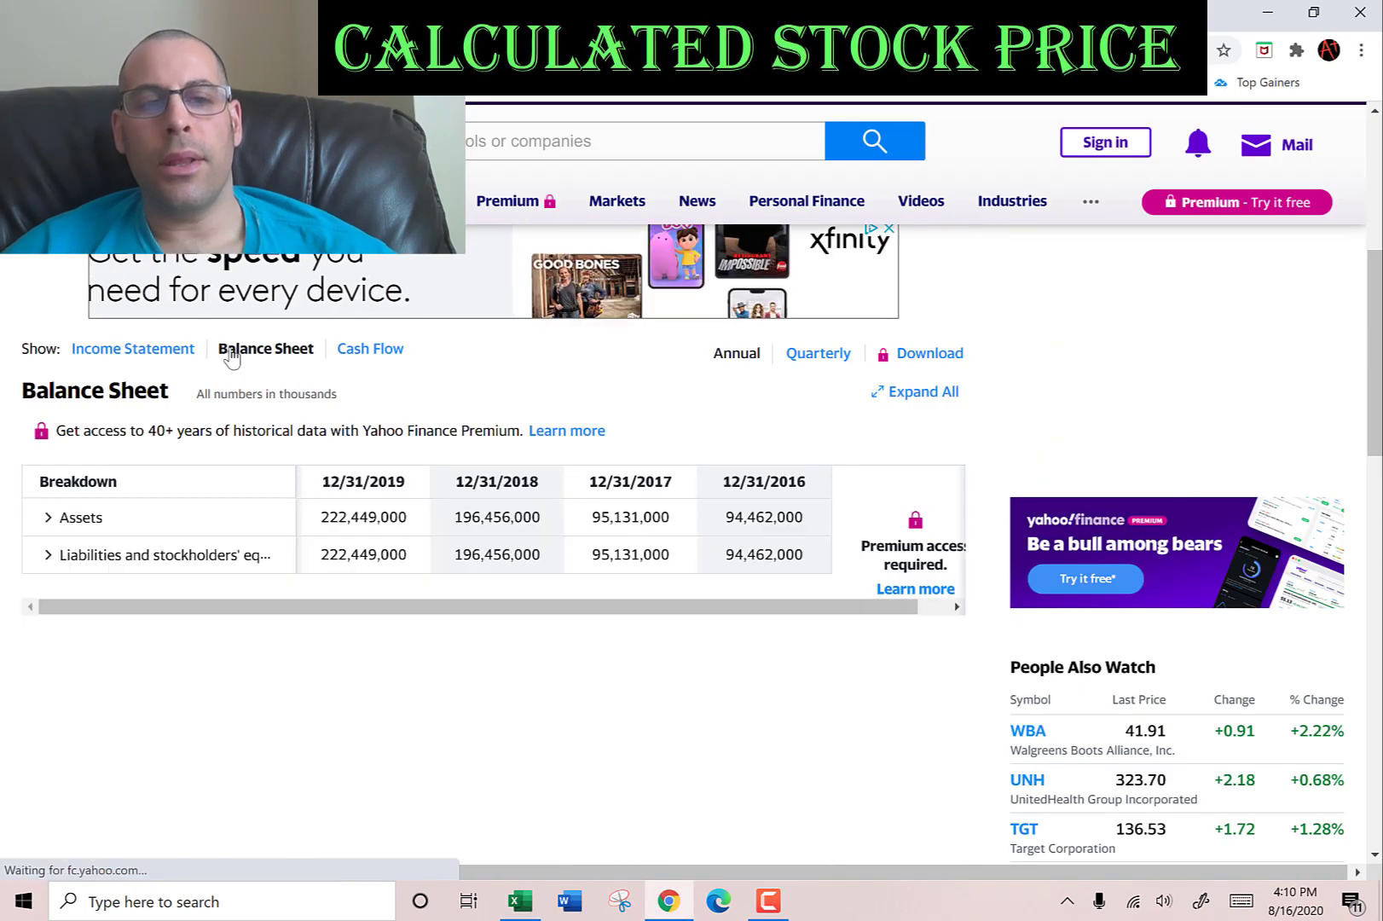
left_click(48, 555)
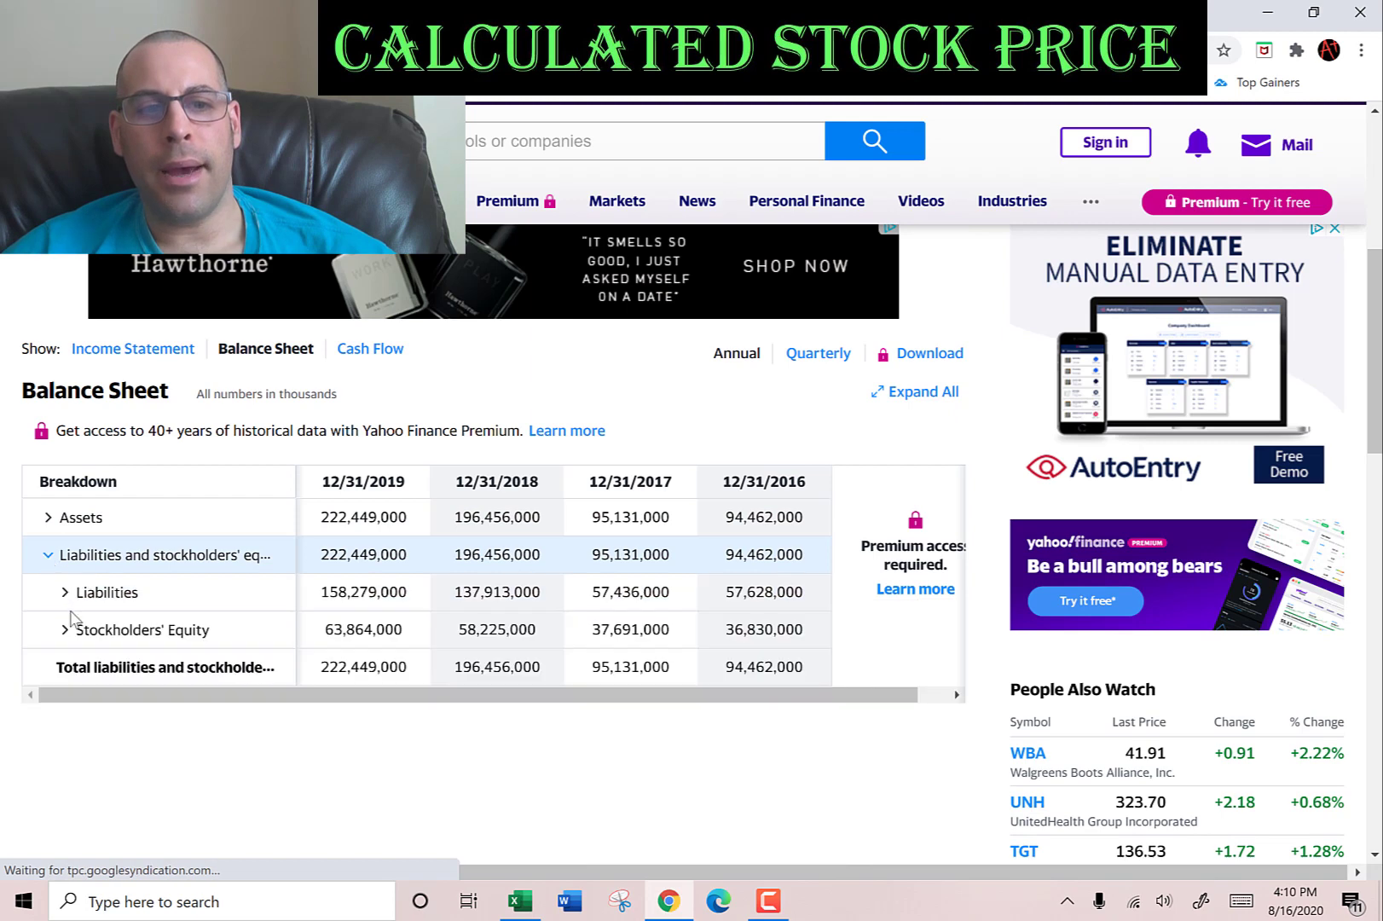
left_click(64, 592)
scroll(145, 549, "down", 2)
left_click(92, 465)
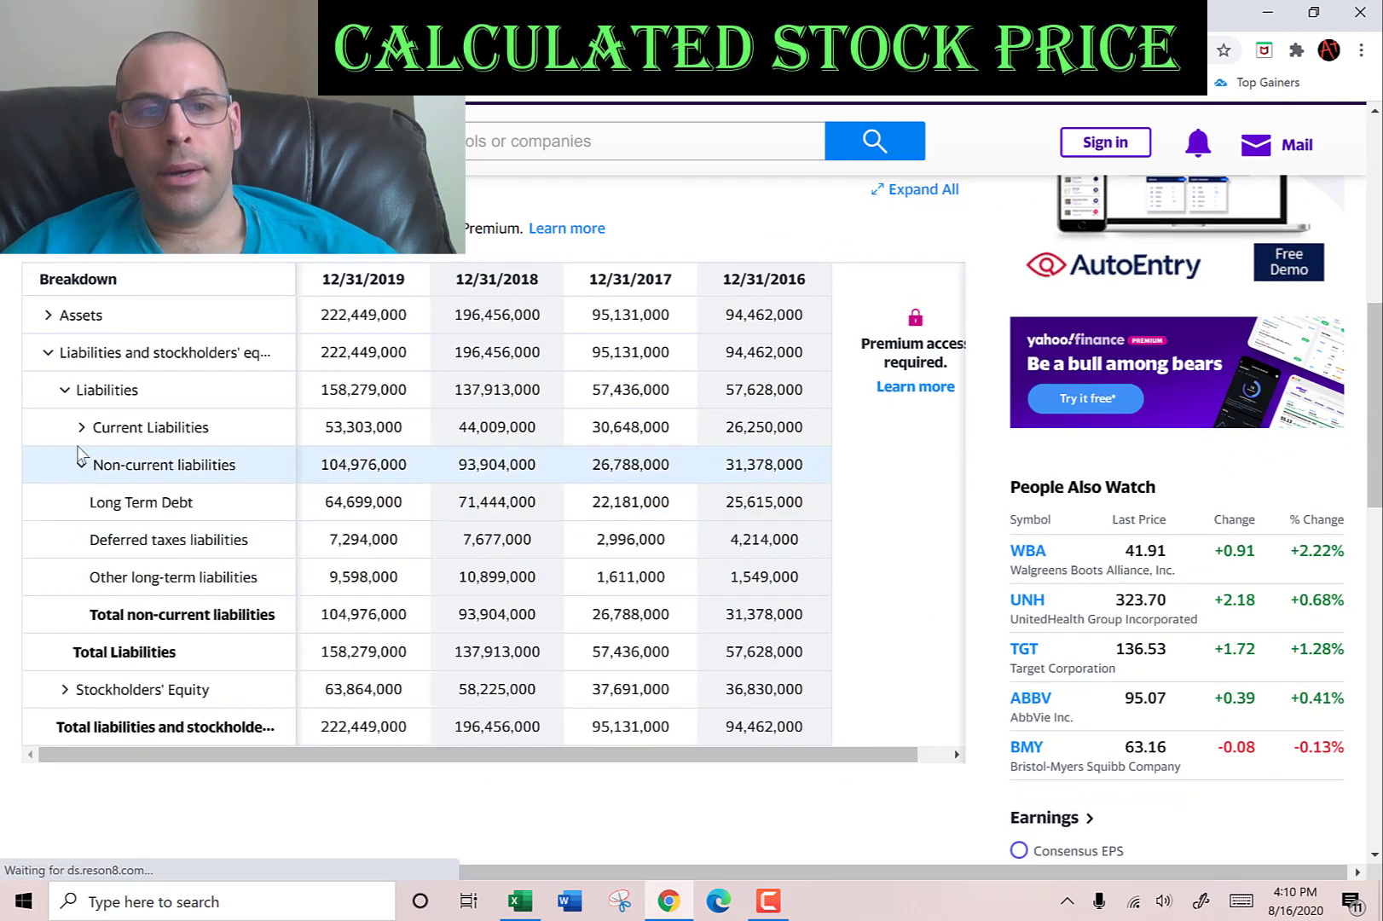
left_click(85, 427)
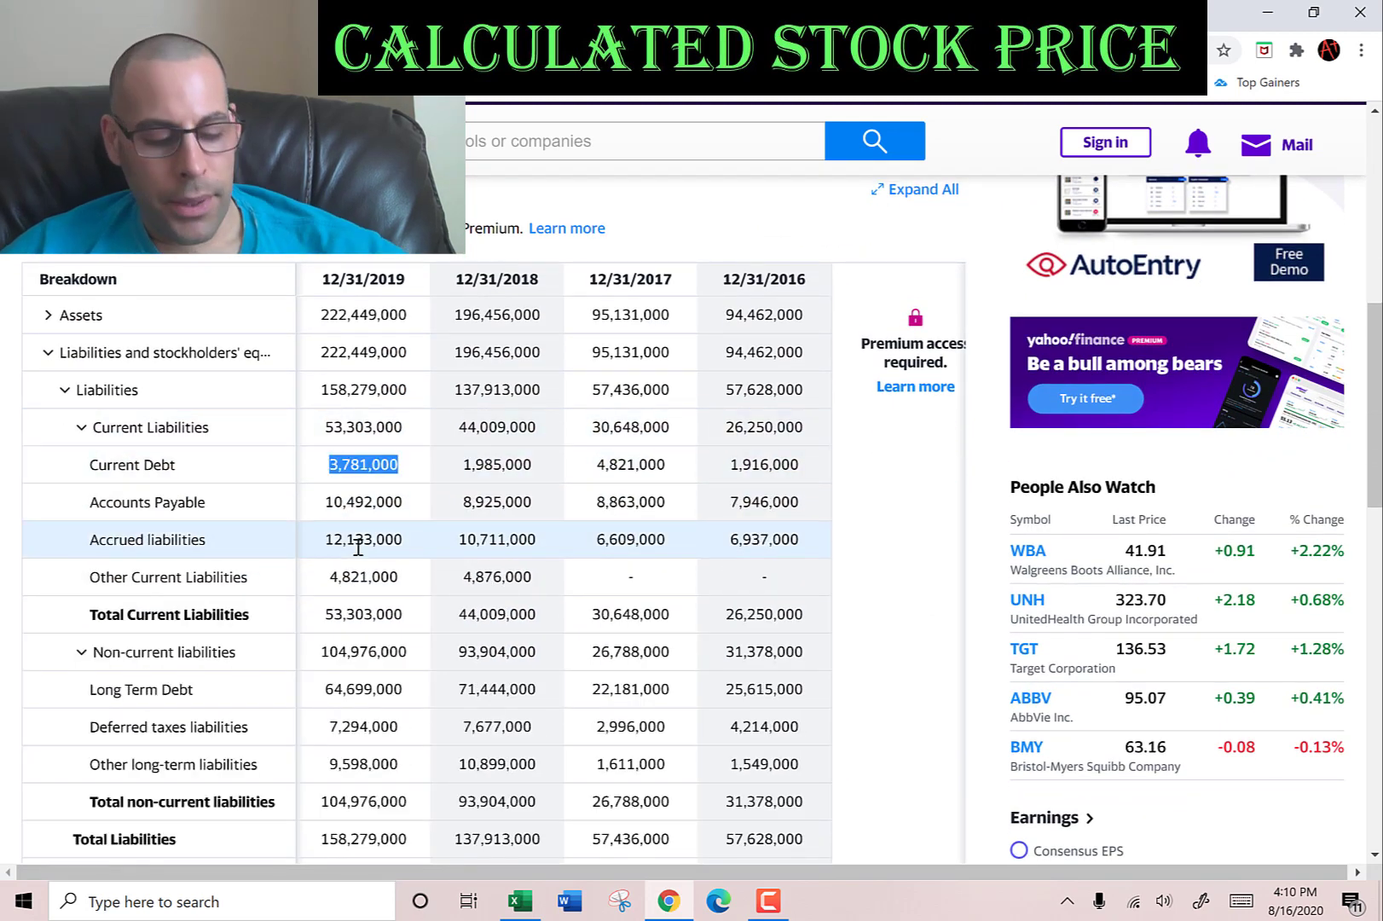
key("ctrl+c")
key("alt+Tab")
key("ctrl+v")
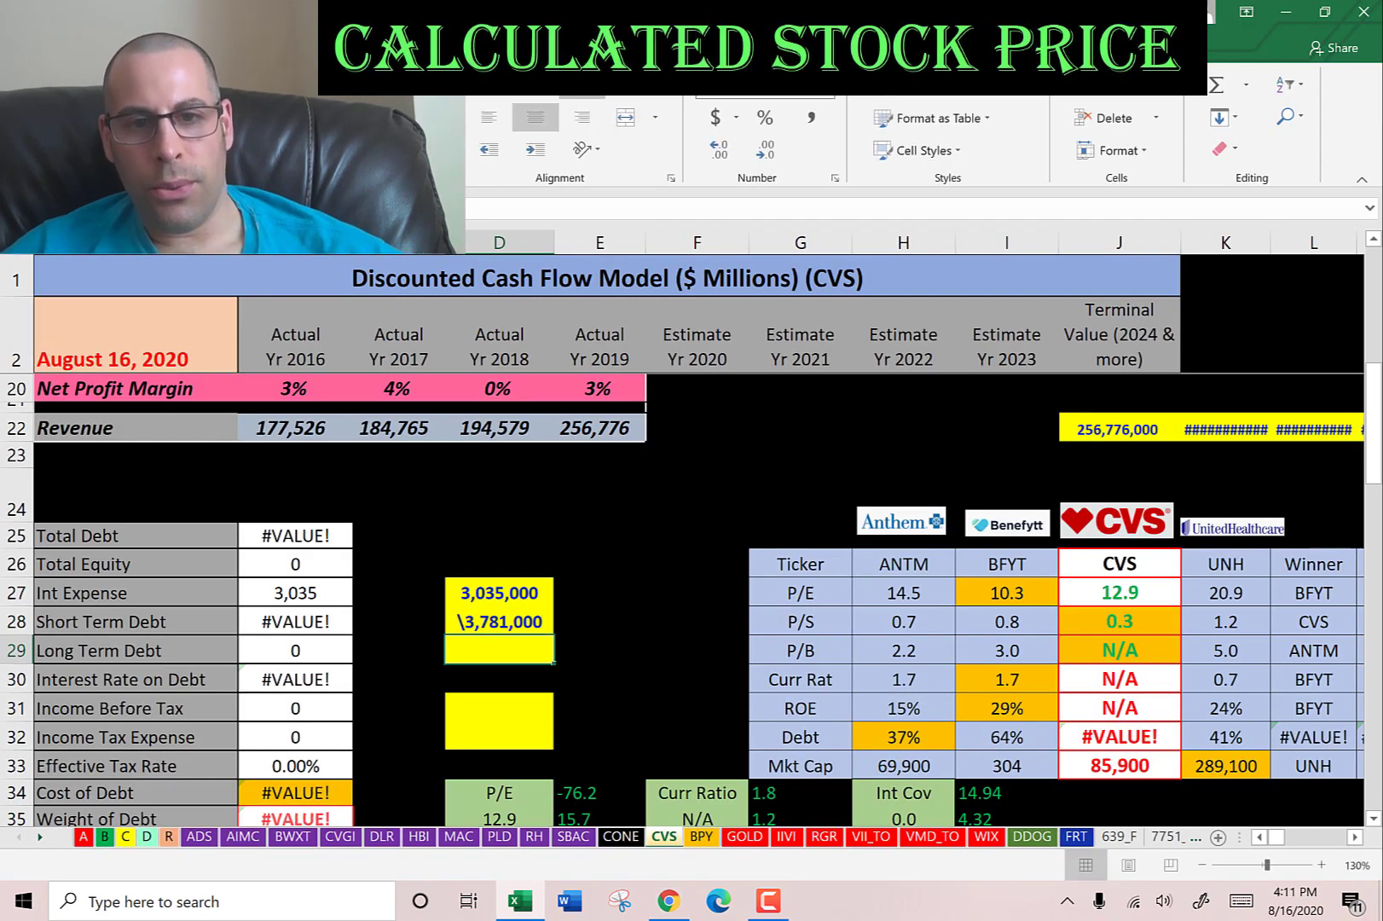
- Enter the 64,699 long-term debt, bringing total debt to 68,480
key("alt+Tab")
double_click(358, 527)
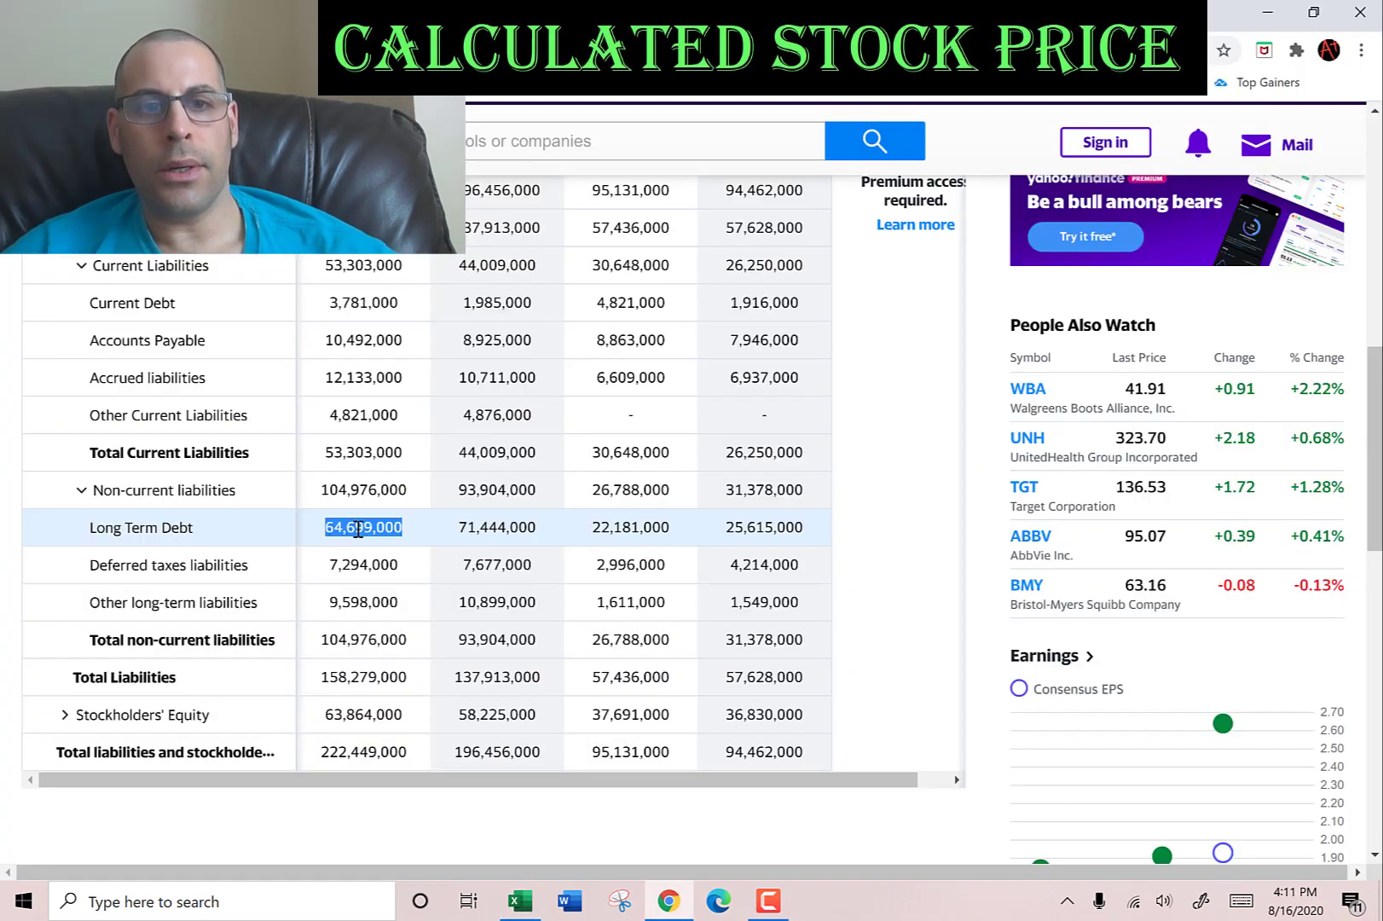
key("ctrl+c")
key("alt+Tab")
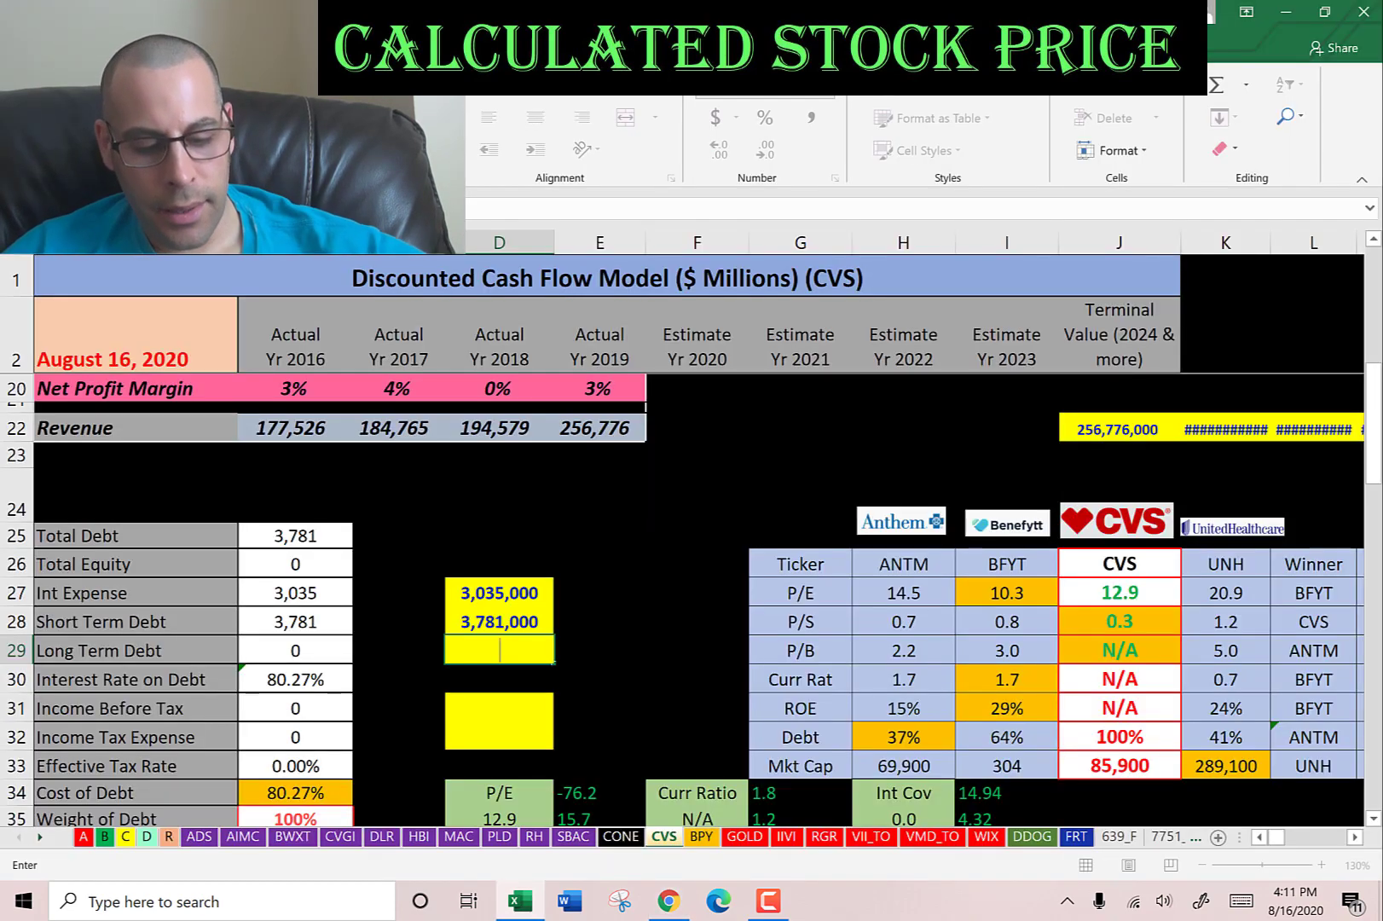
key("ctrl+v")
key("Return")
key("Return")
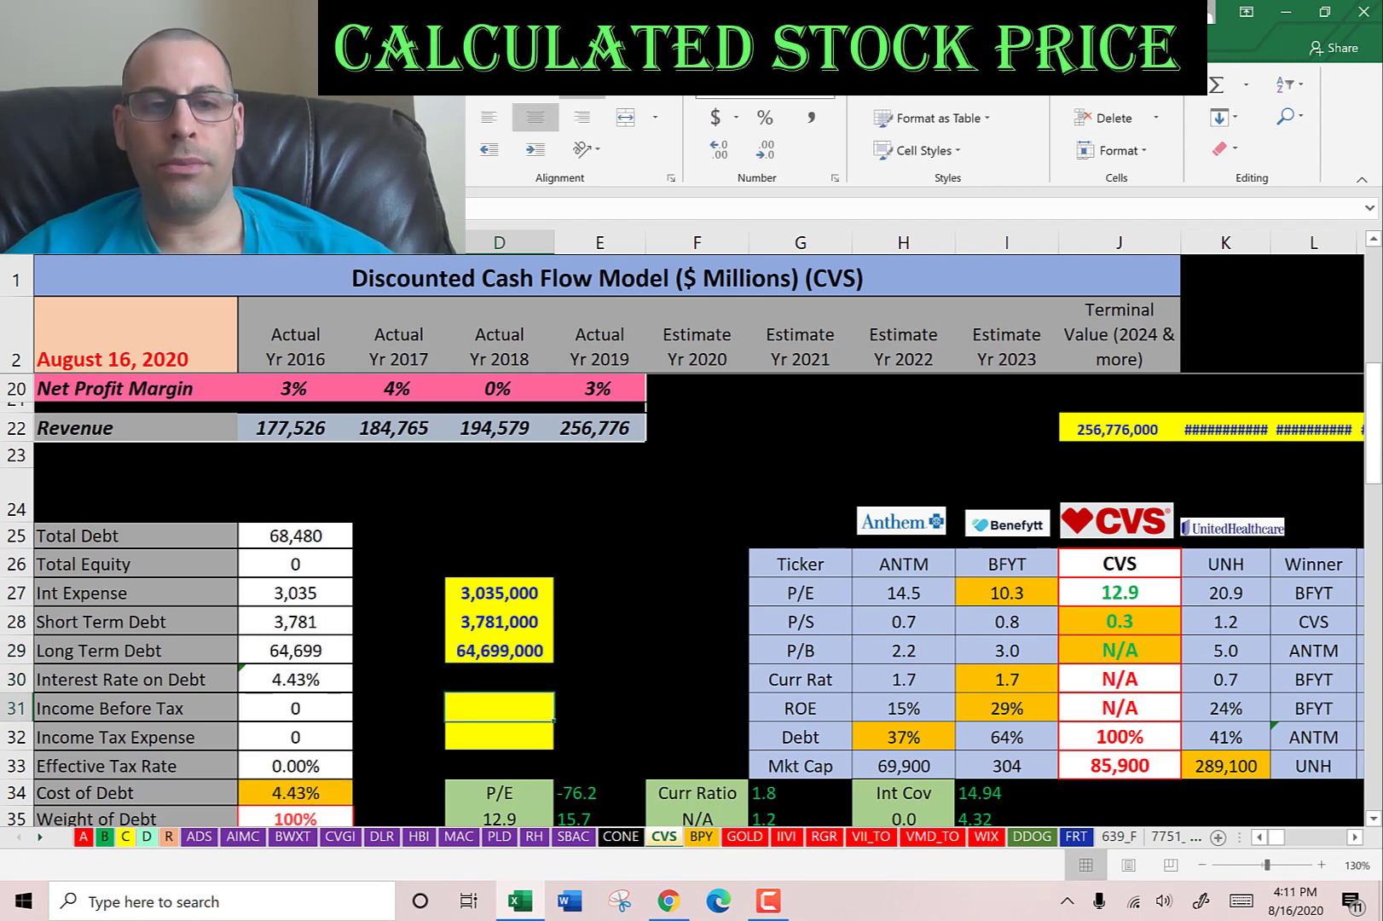
key("alt+Tab")
scroll(354, 528, "up", 4)
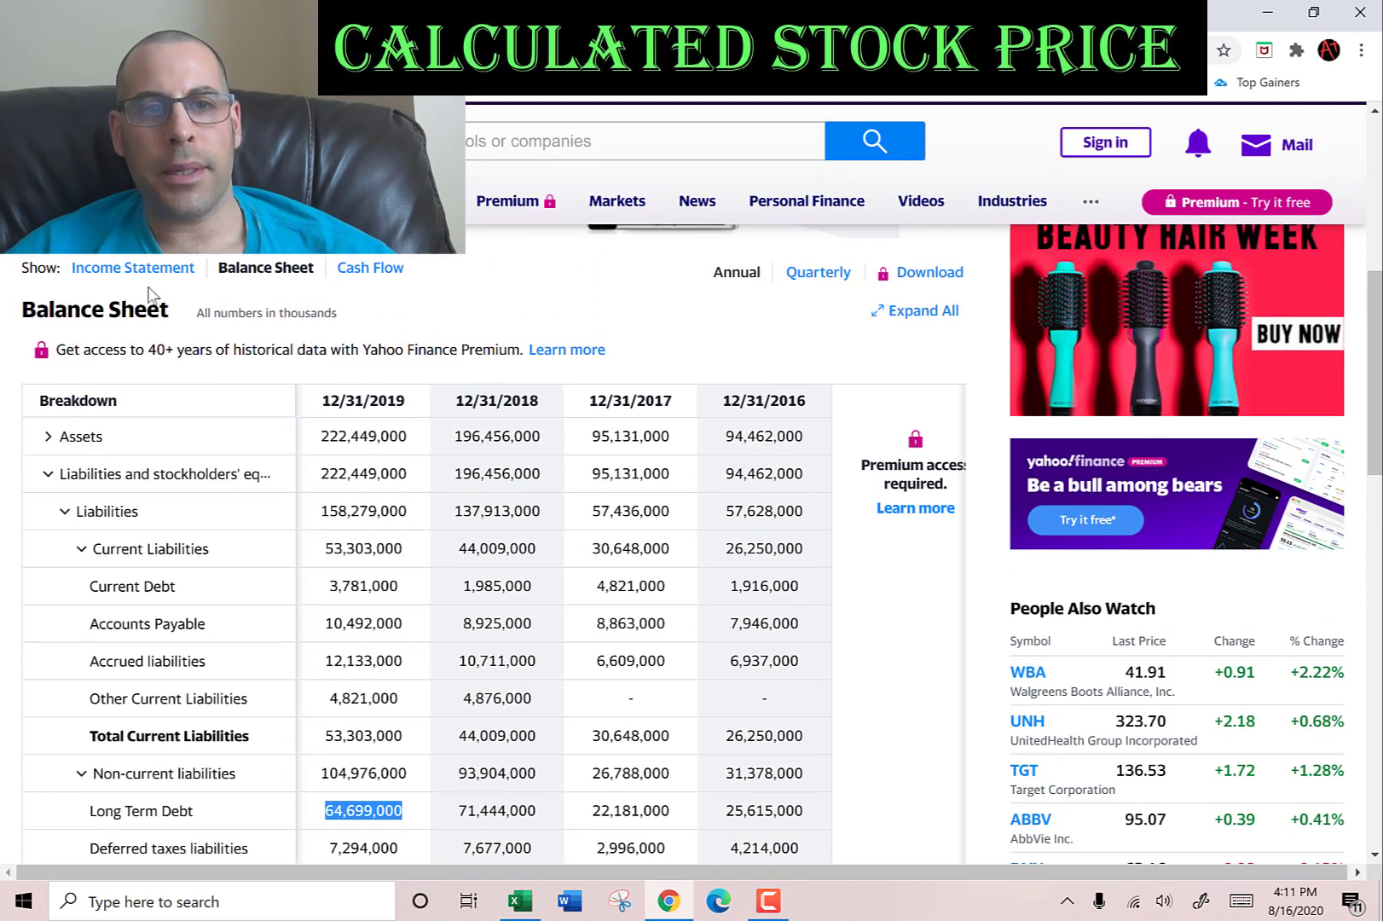
- Paste the 2019 Income Before Tax of 8,997 into D31
left_click(136, 270)
scroll(479, 383, "down", 2)
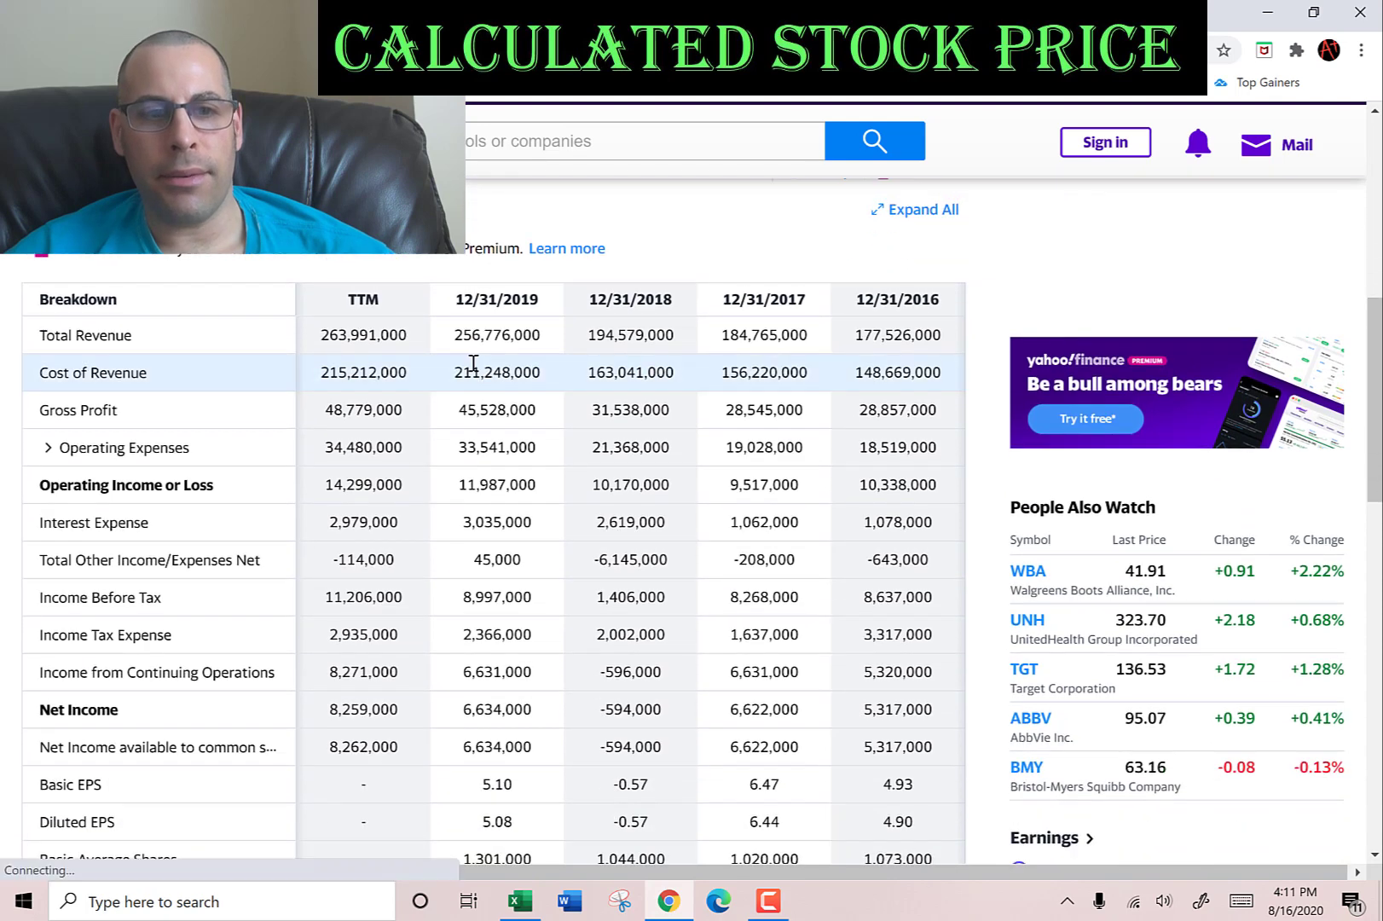
double_click(499, 595)
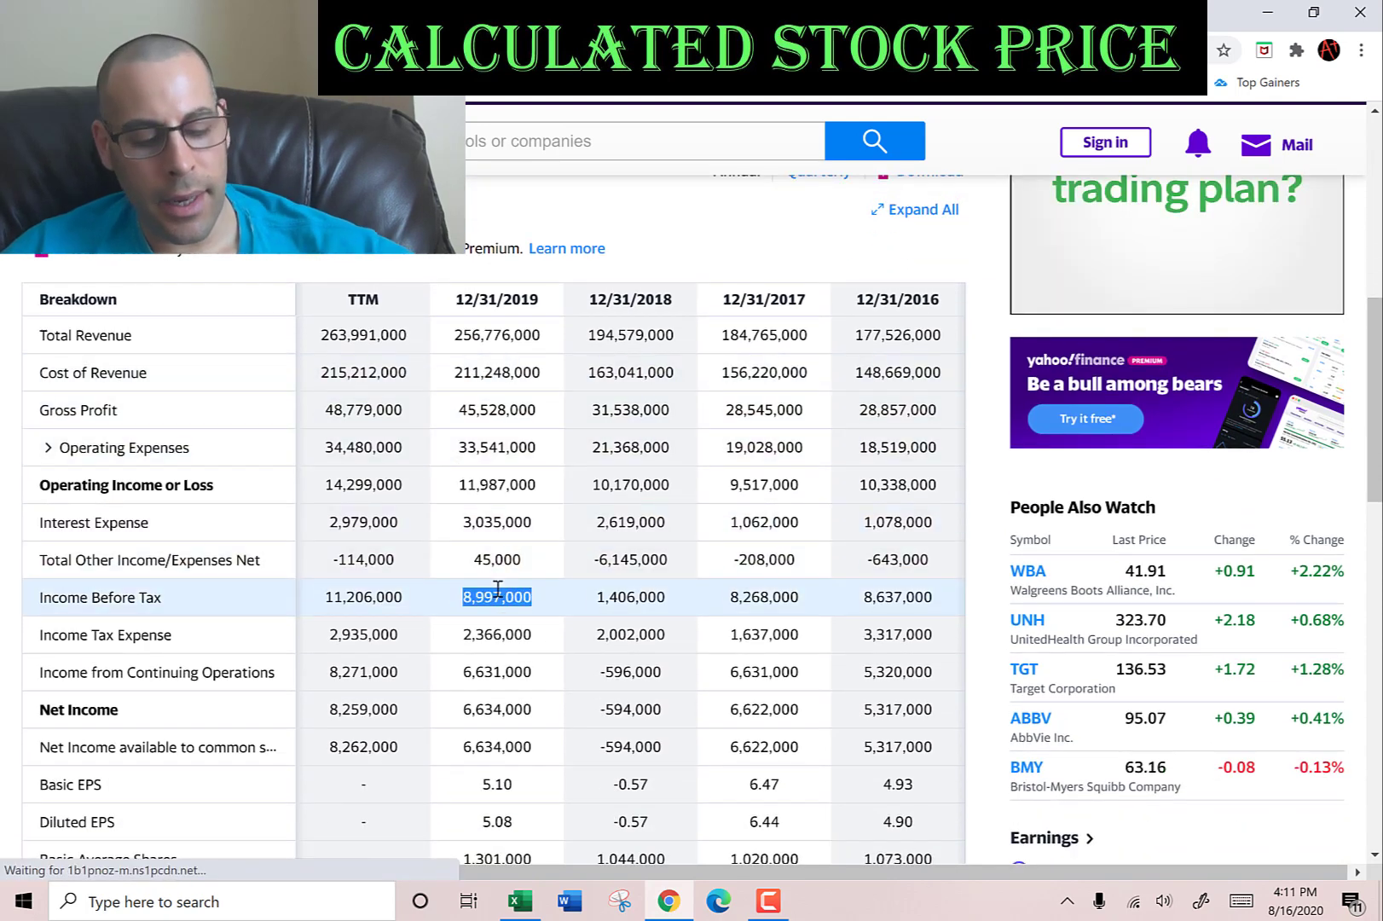
key("ctrl+c")
key("alt+Tab")
key("ctrl+v")
- Enter the 2019 Income Tax Expense of 2,366 into D32, giving a 26.30% tax rate
key("alt+Tab")
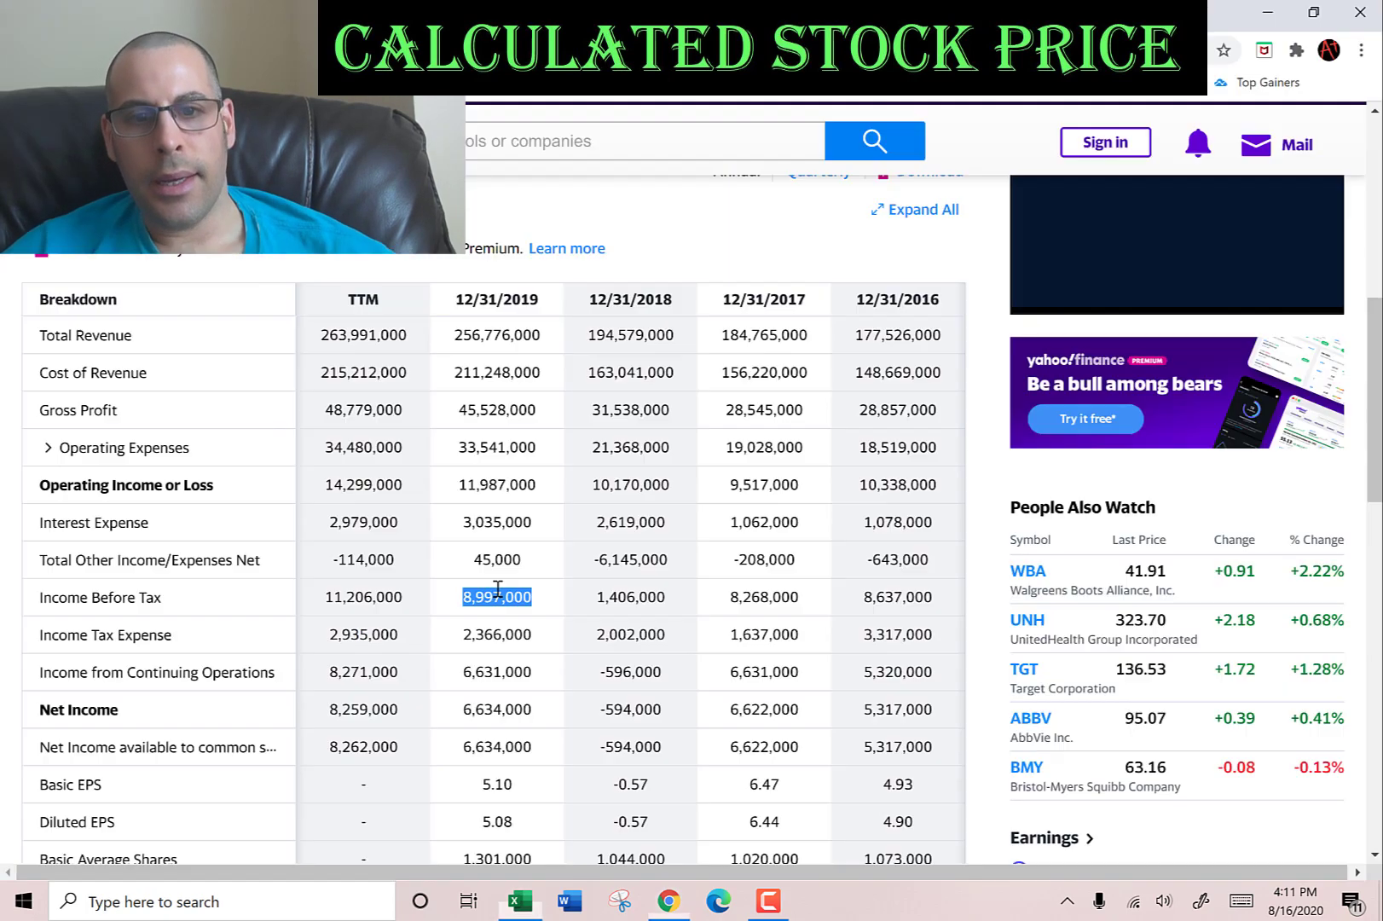
double_click(504, 633)
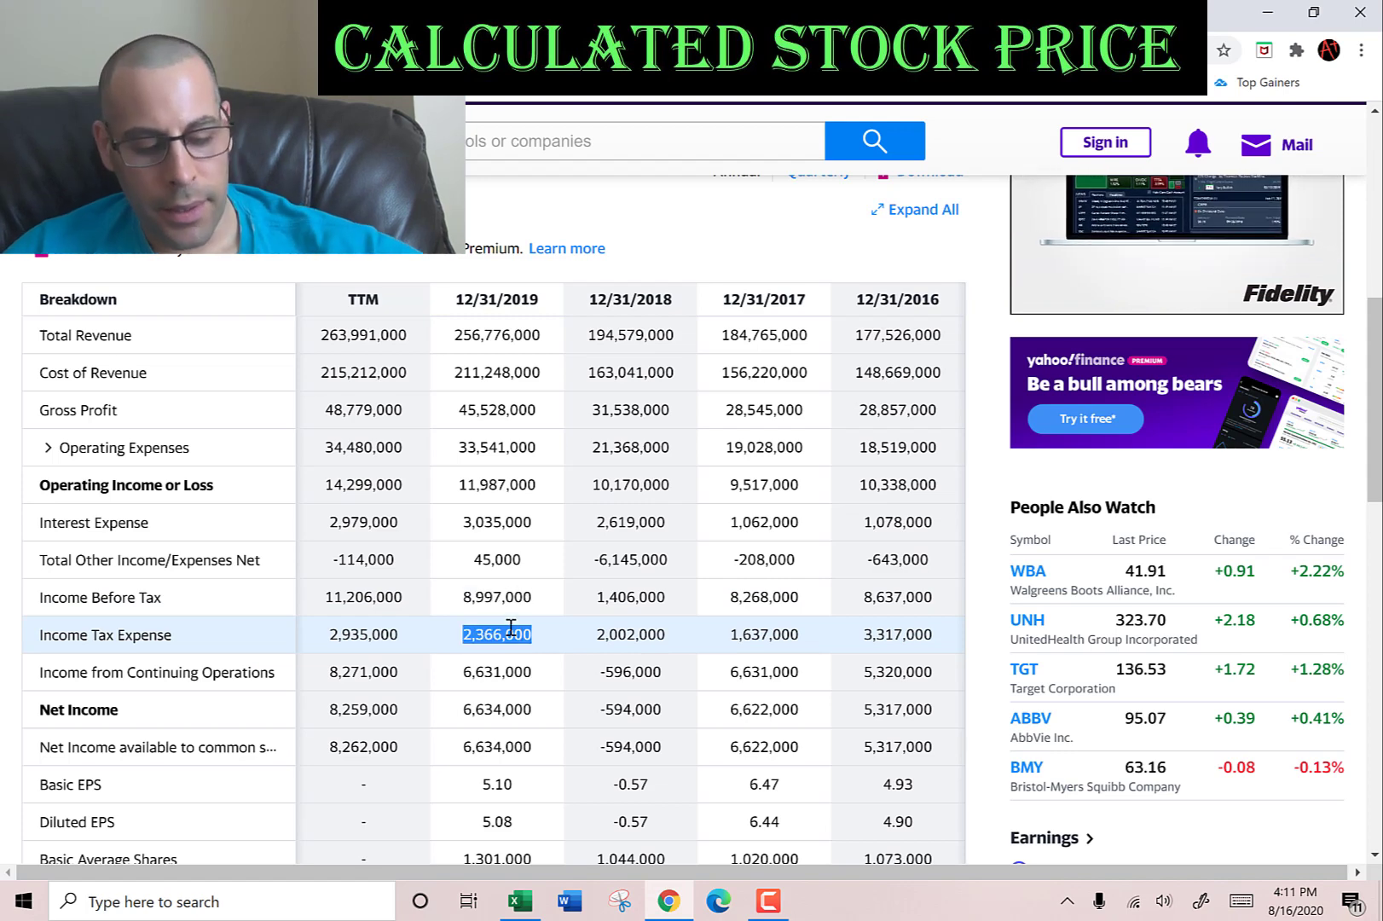
key("ctrl+c")
key("alt+Tab")
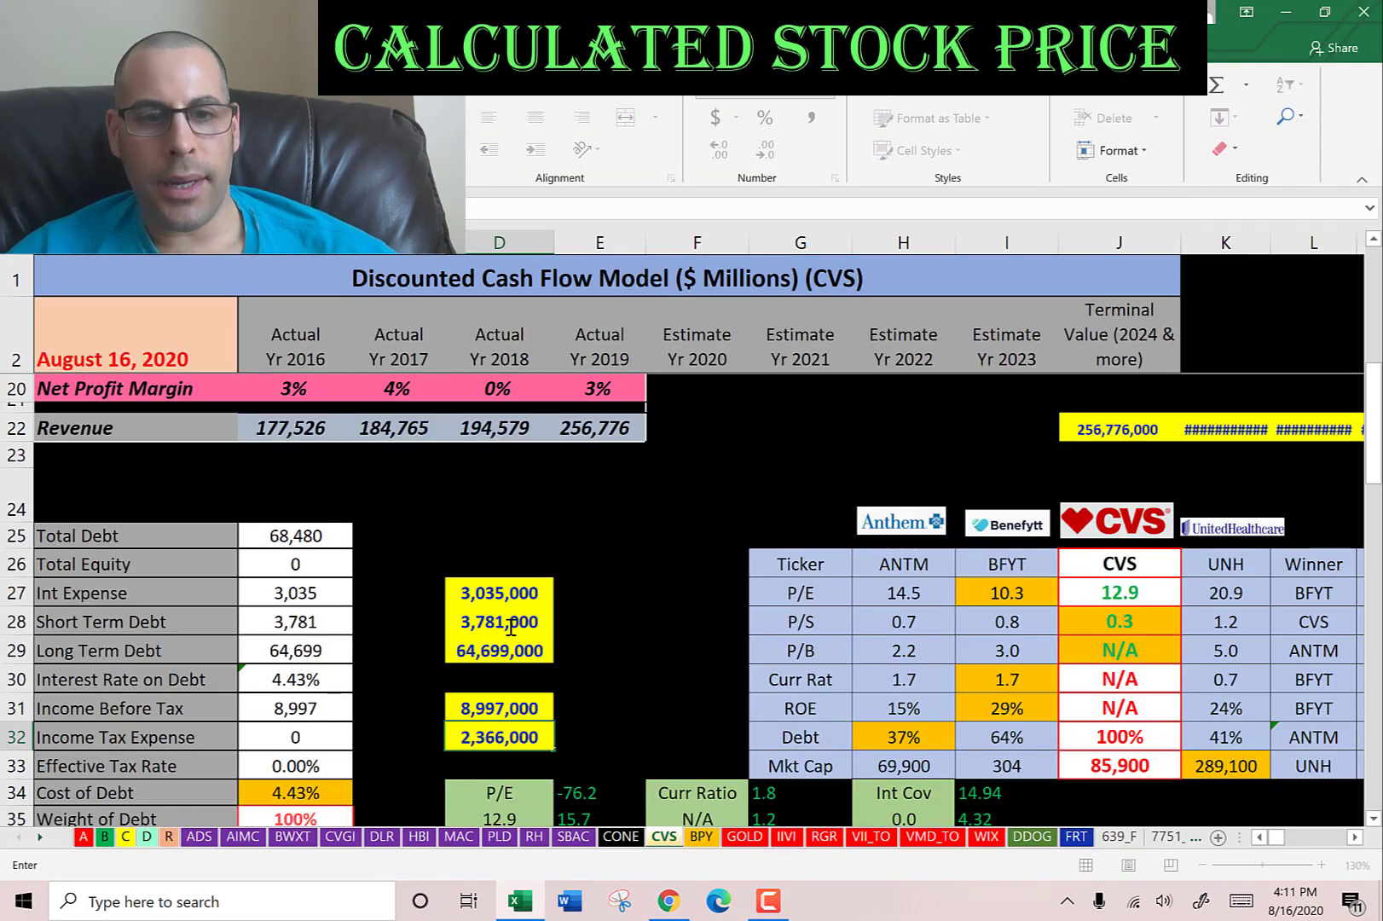
key("Return")
key("Left")
- Review the 3.27% cost of debt and WACC, then select the empty Beta cell
key("Down")
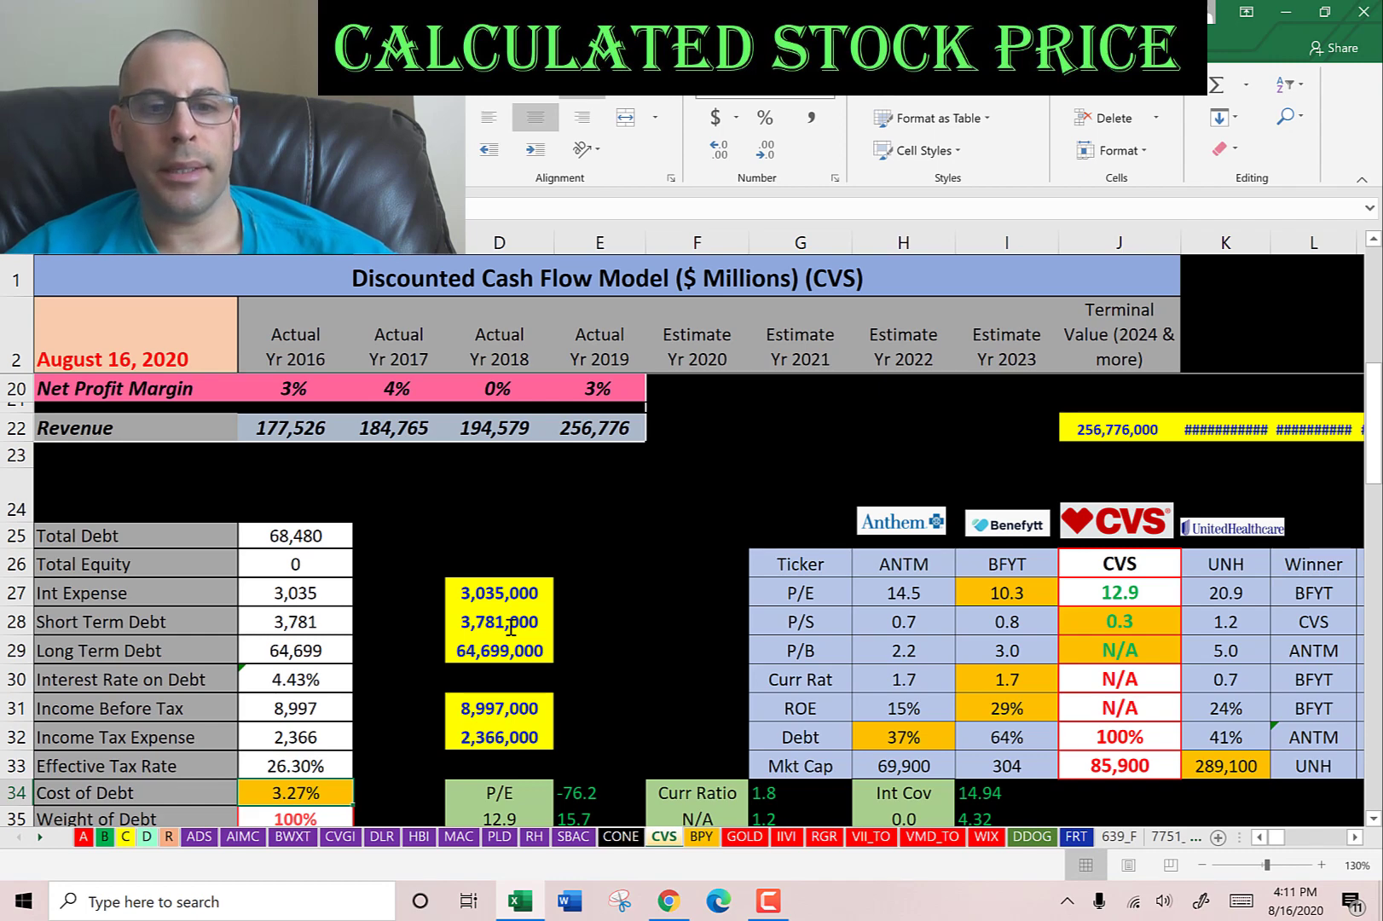
key("Down")
key("Down")
key("Down")
key("Down")
key("Down")
key("Down")
key("Down")
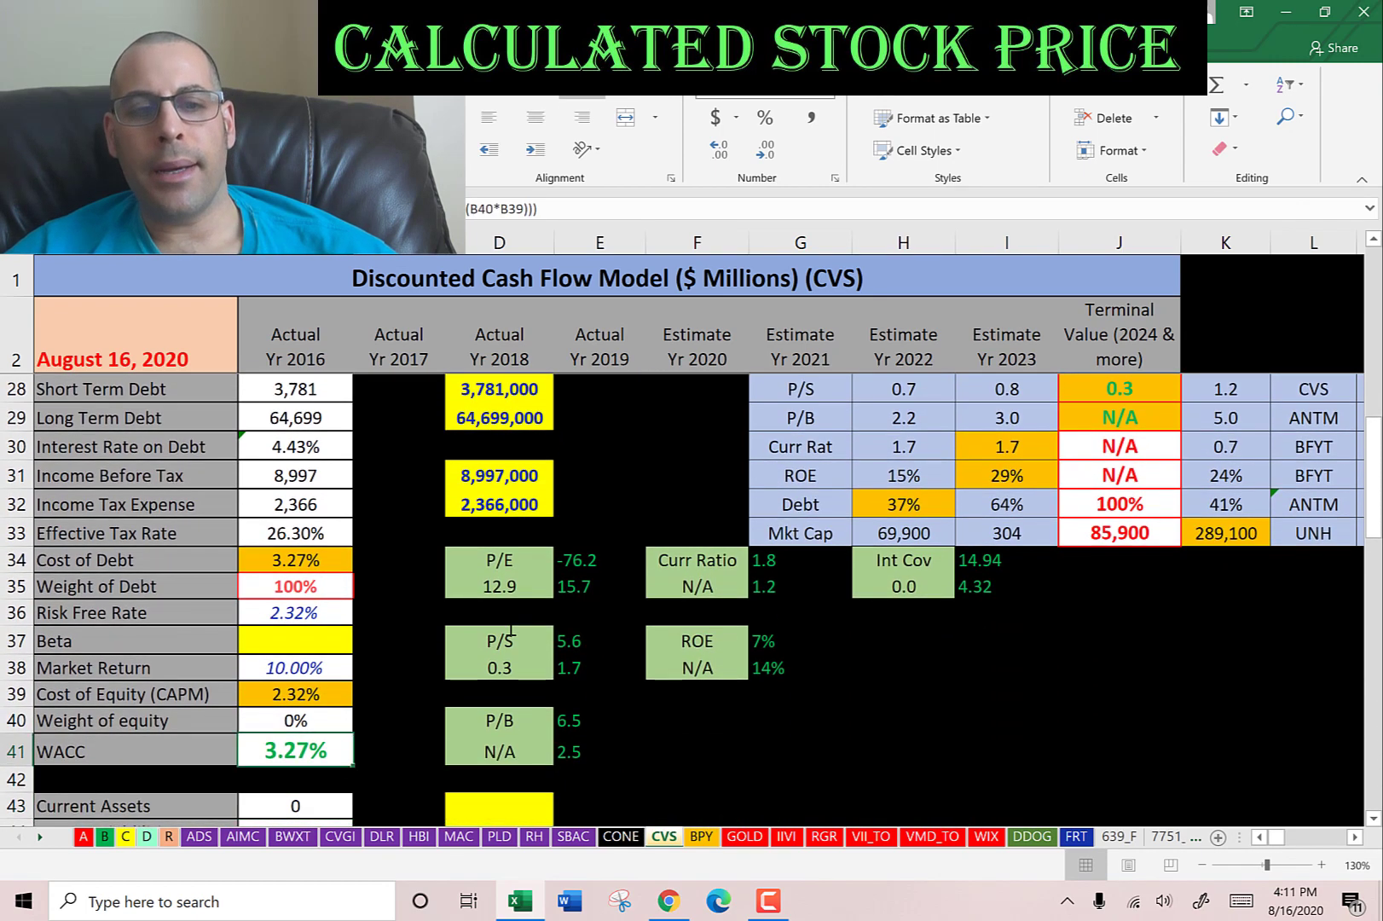
key("Up")
key("Up")
key("Up")
key("Up")
key("alt+Tab")
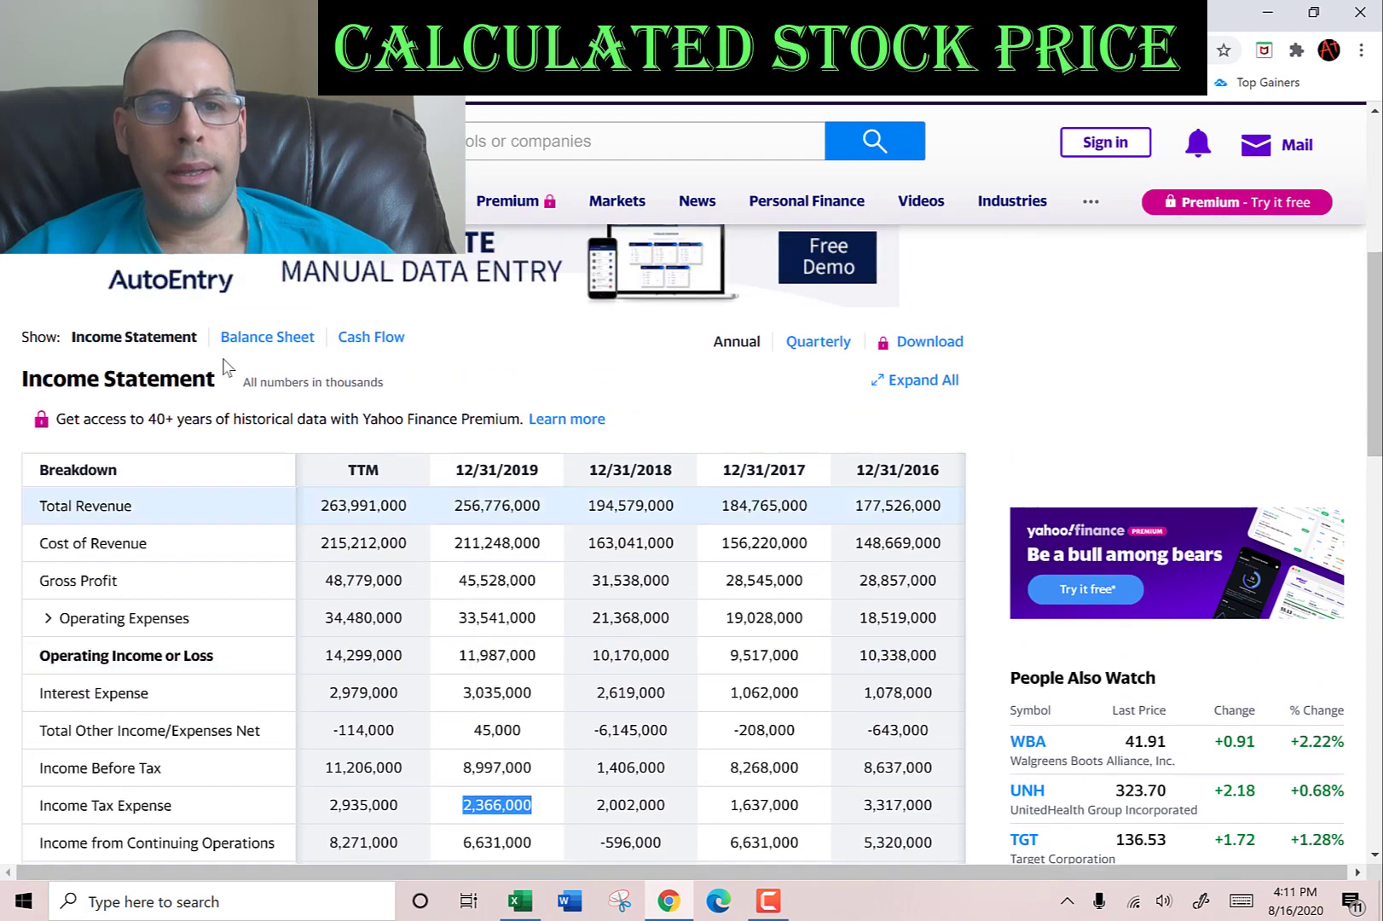
- Copy the 0.70 Beta (5Y Monthly) from the Summary page into the model's Beta cell
scroll(103, 327, "up", 2)
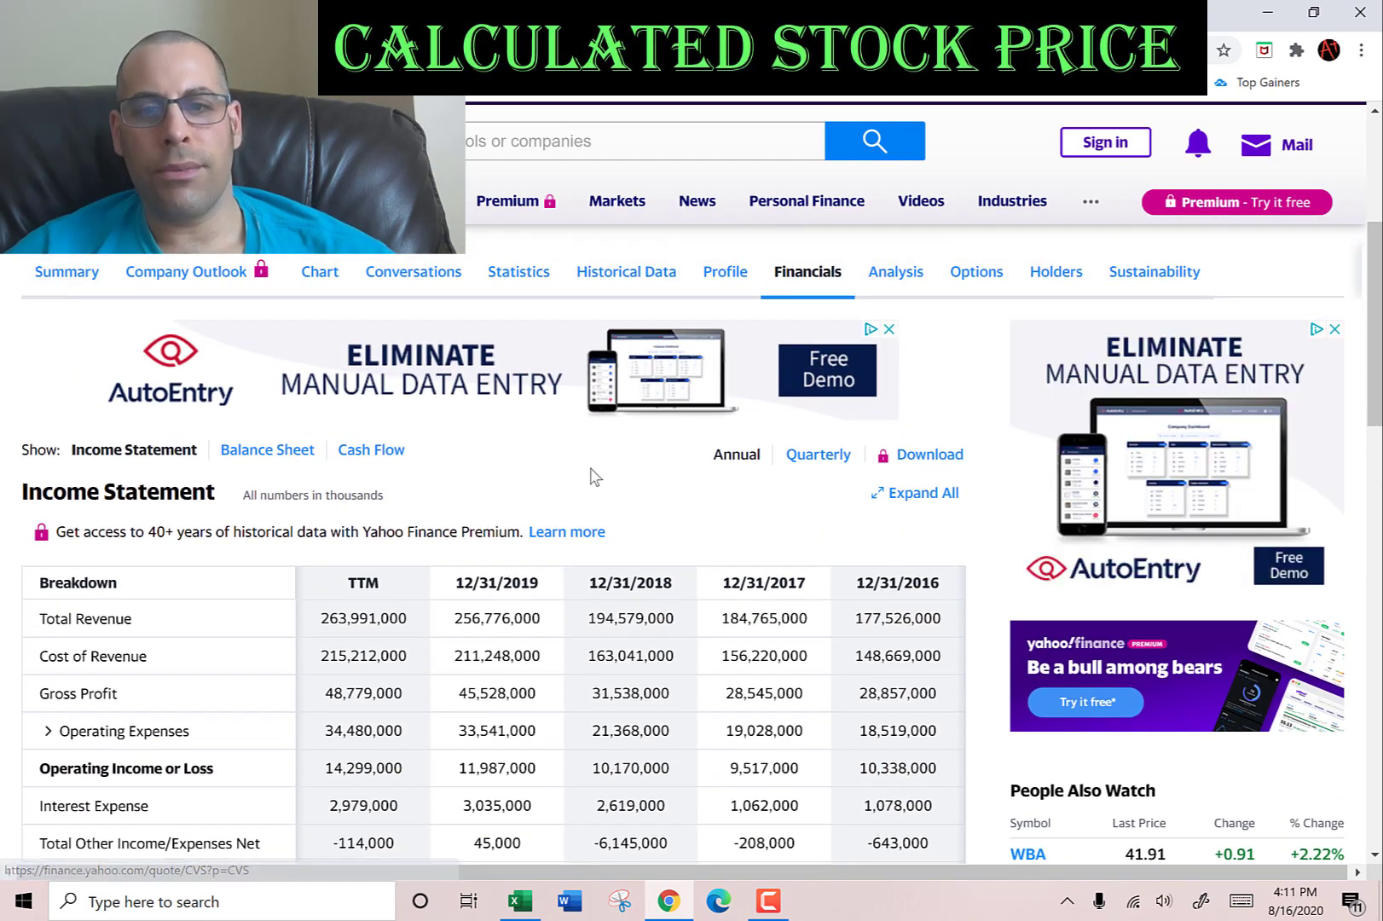
key("alt+Left")
scroll(818, 542, "down", 3)
double_click(946, 584)
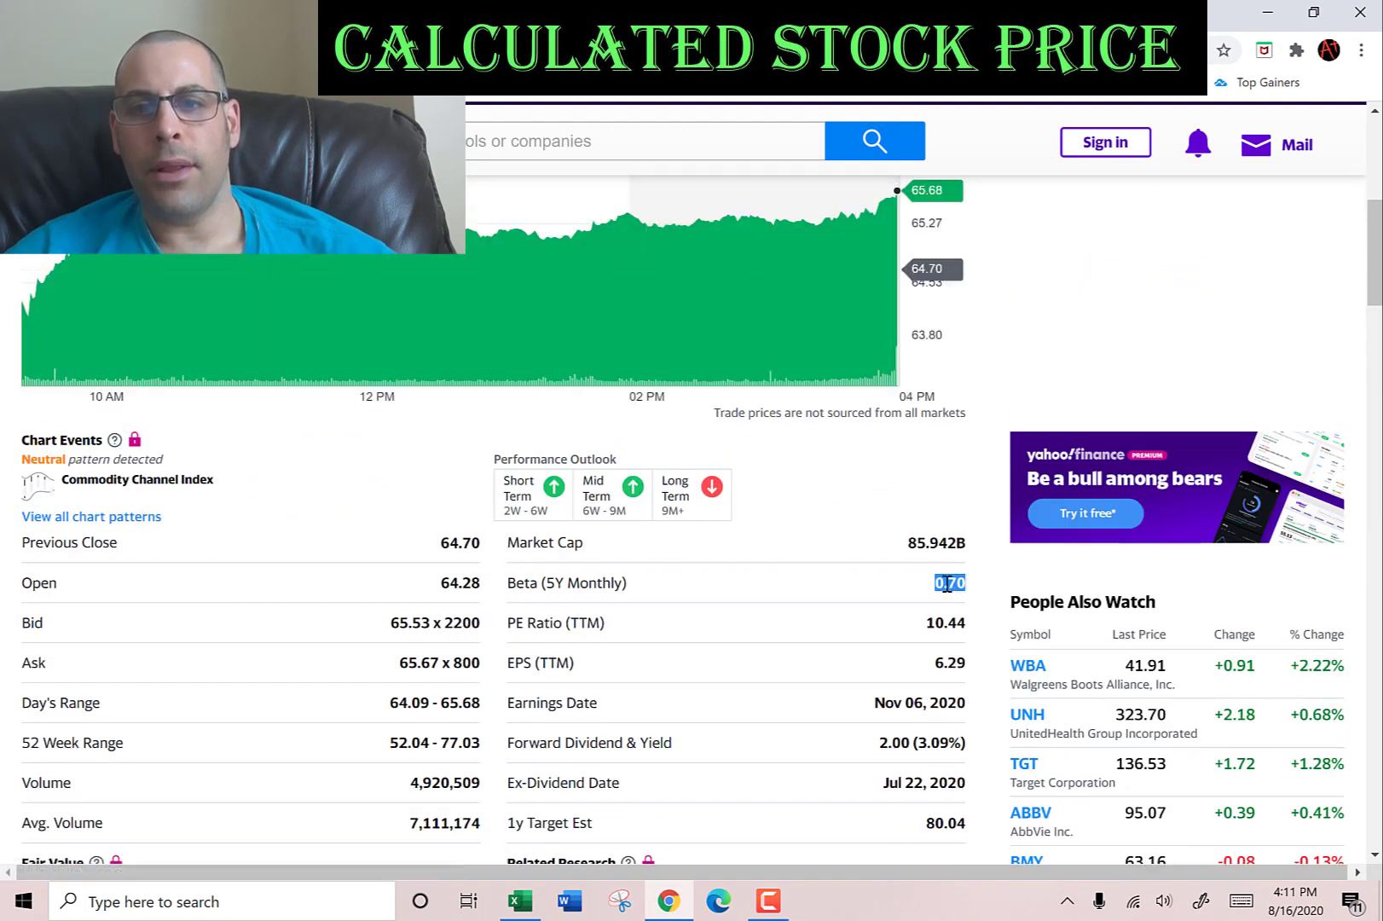
key("ctrl+c")
key("alt+Tab")
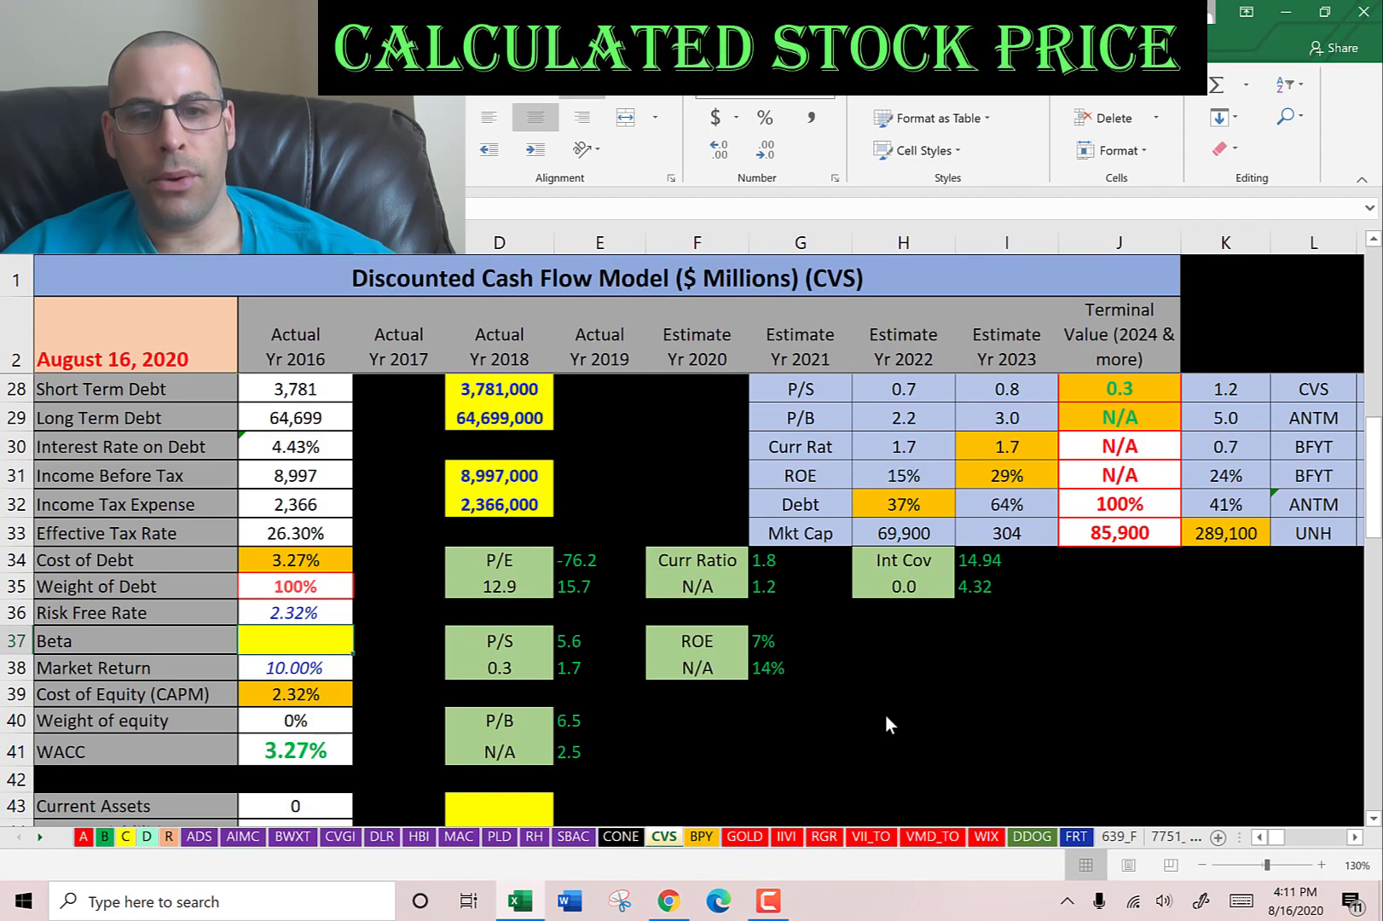
key("ctrl+v")
key("Return")
key("Right")
key("Down")
key("Down")
key("Down")
key("Down")
key("Down")
key("Down")
key("Down")
key("Down")
key("Down")
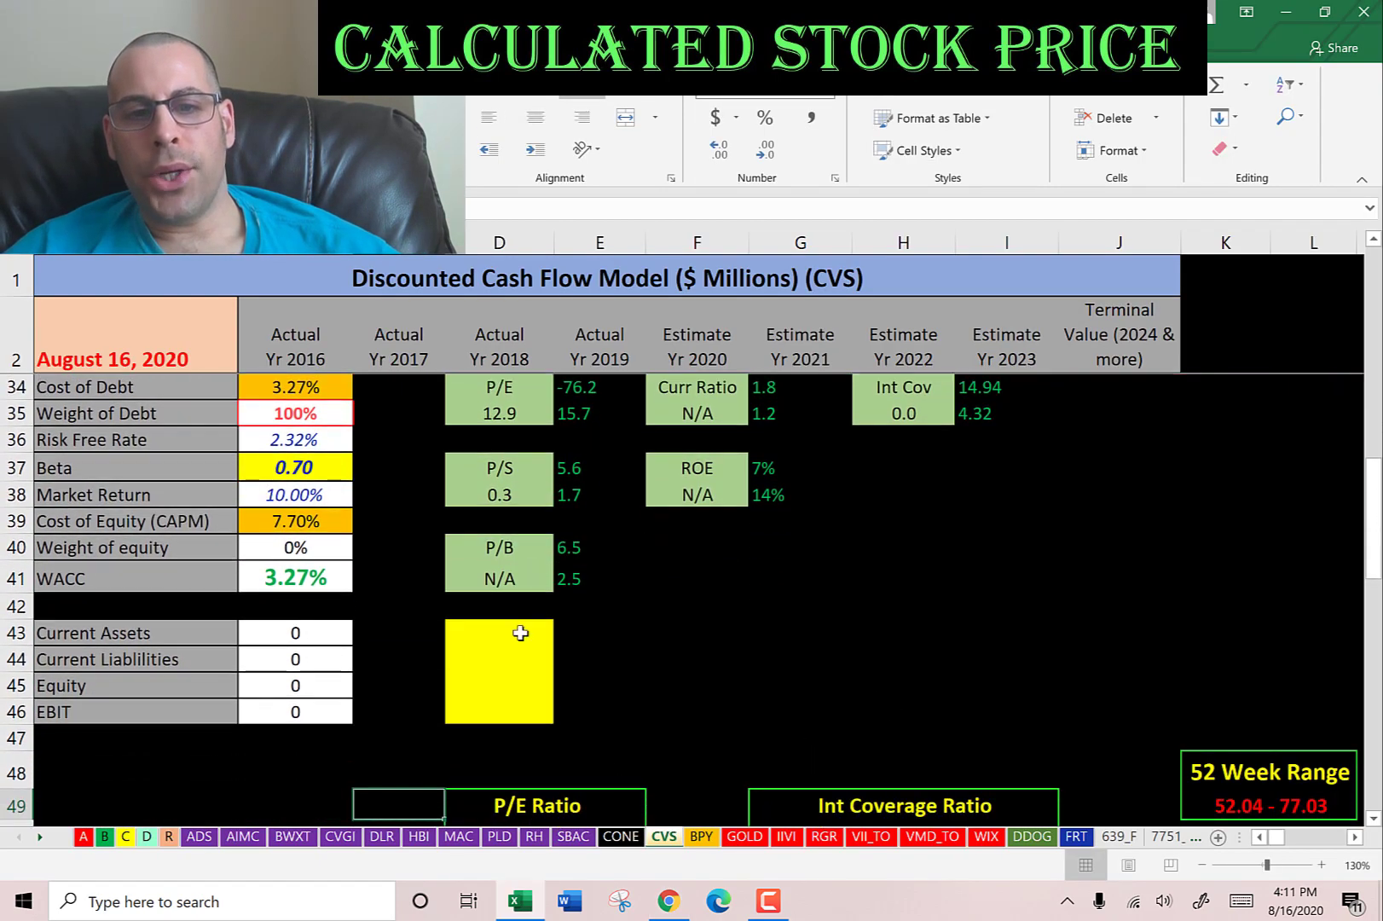
key("alt+Tab")
scroll(685, 618, "up", 3)
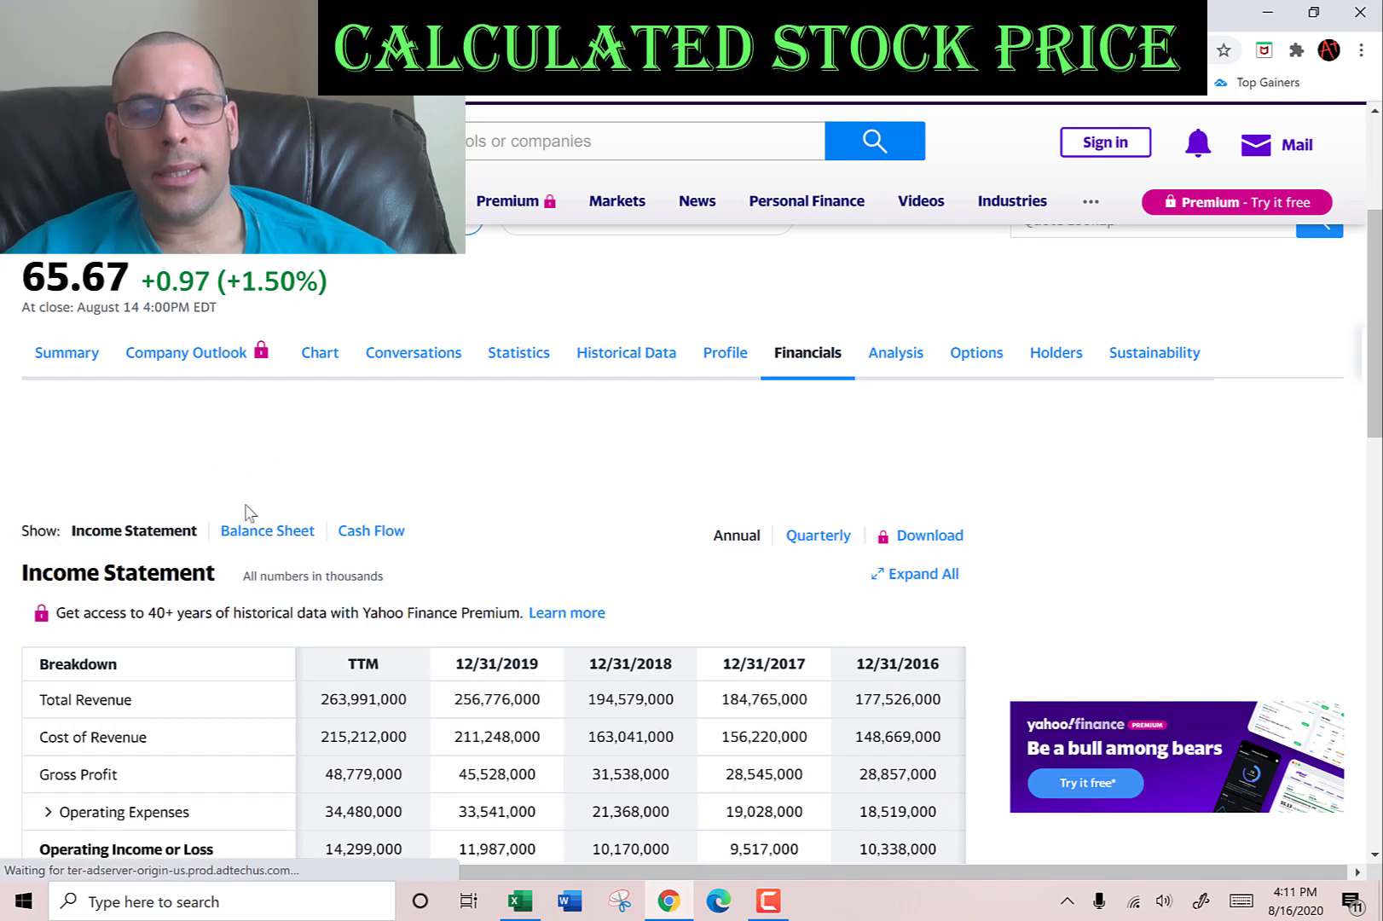
- Paste CVS's 2019 Current Assets of 50,302 from the balance sheet into the model
left_click(267, 531)
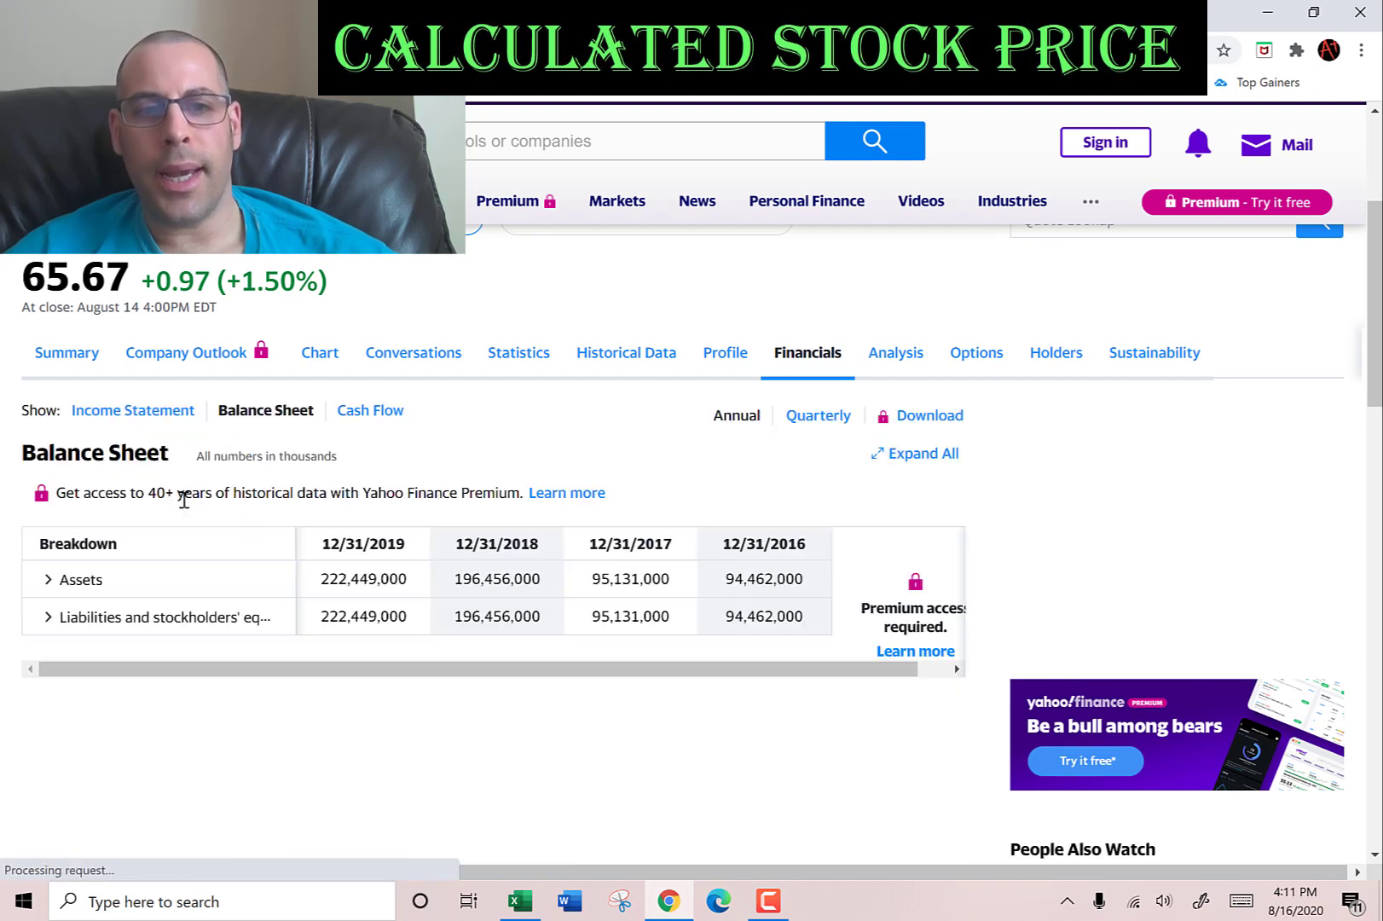
scroll(153, 468, "down", 2)
left_click(49, 377)
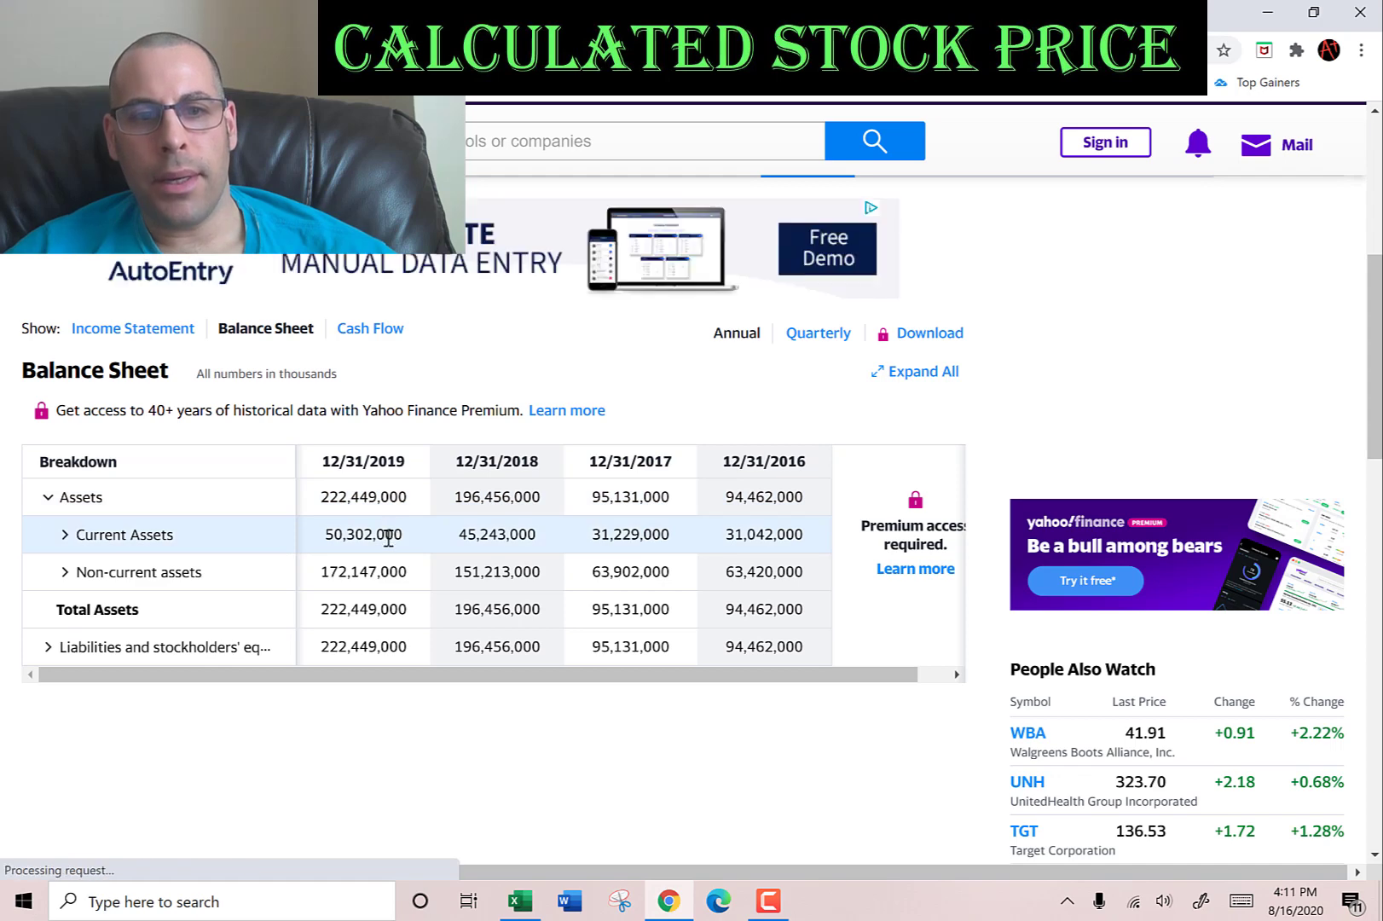
double_click(388, 535)
key("alt+Tab")
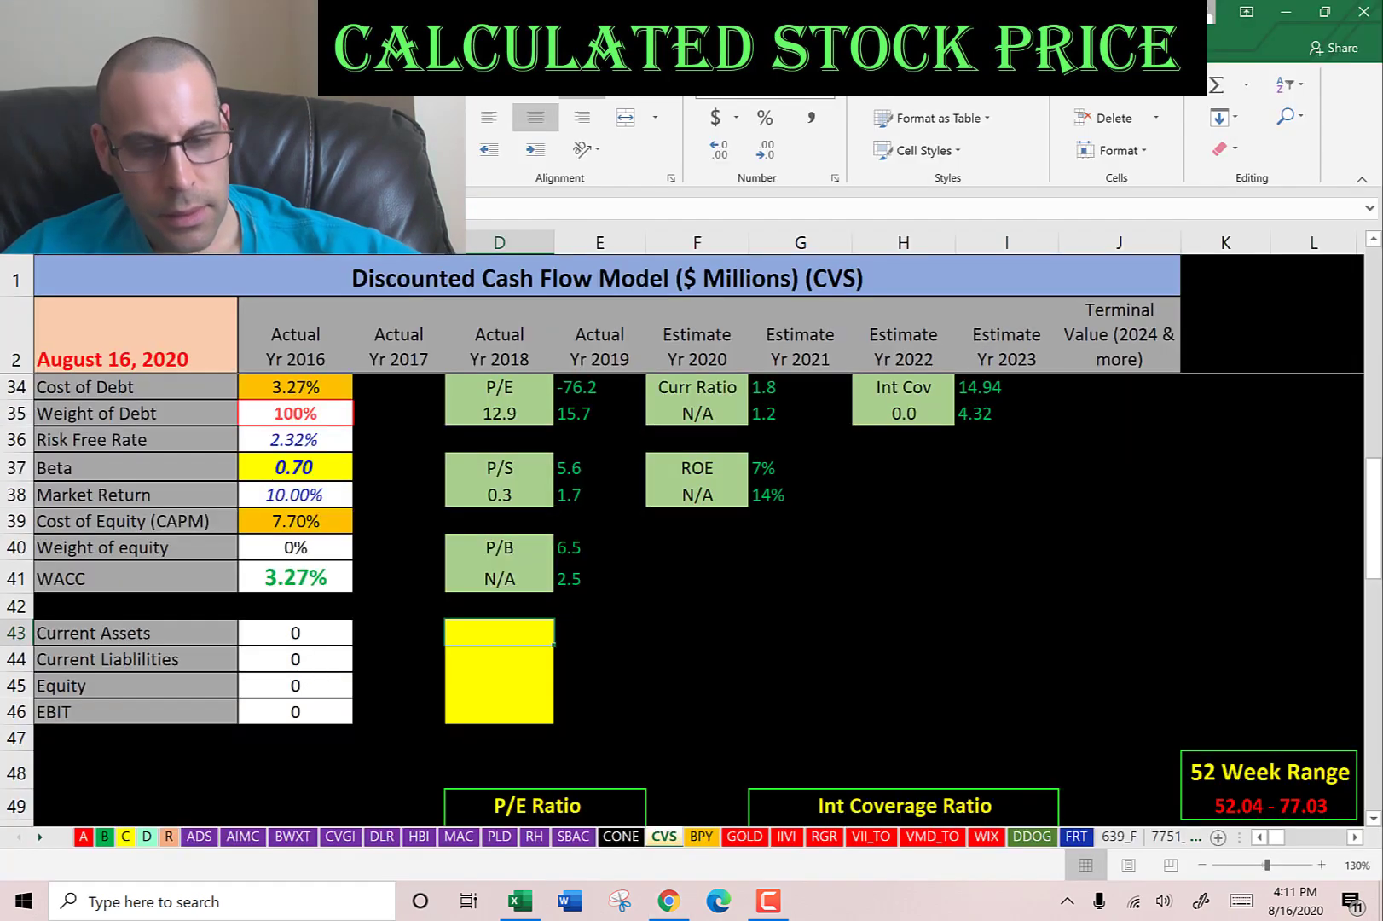
key("ctrl+v")
key("alt+Tab")
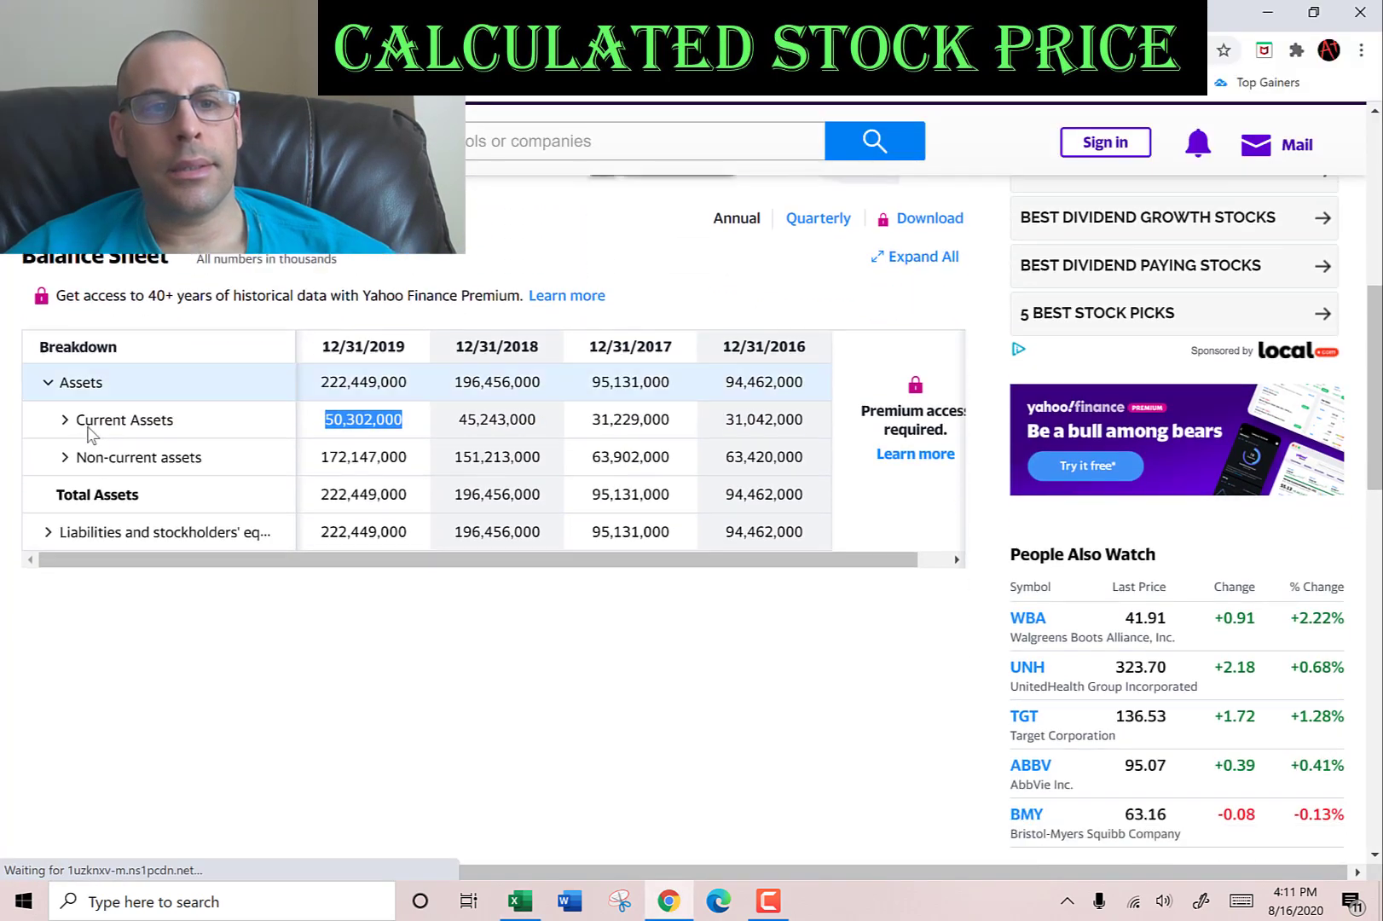
- Enter the 2019 Current Liabilities of 53,303,000 into D44
left_click(68, 419)
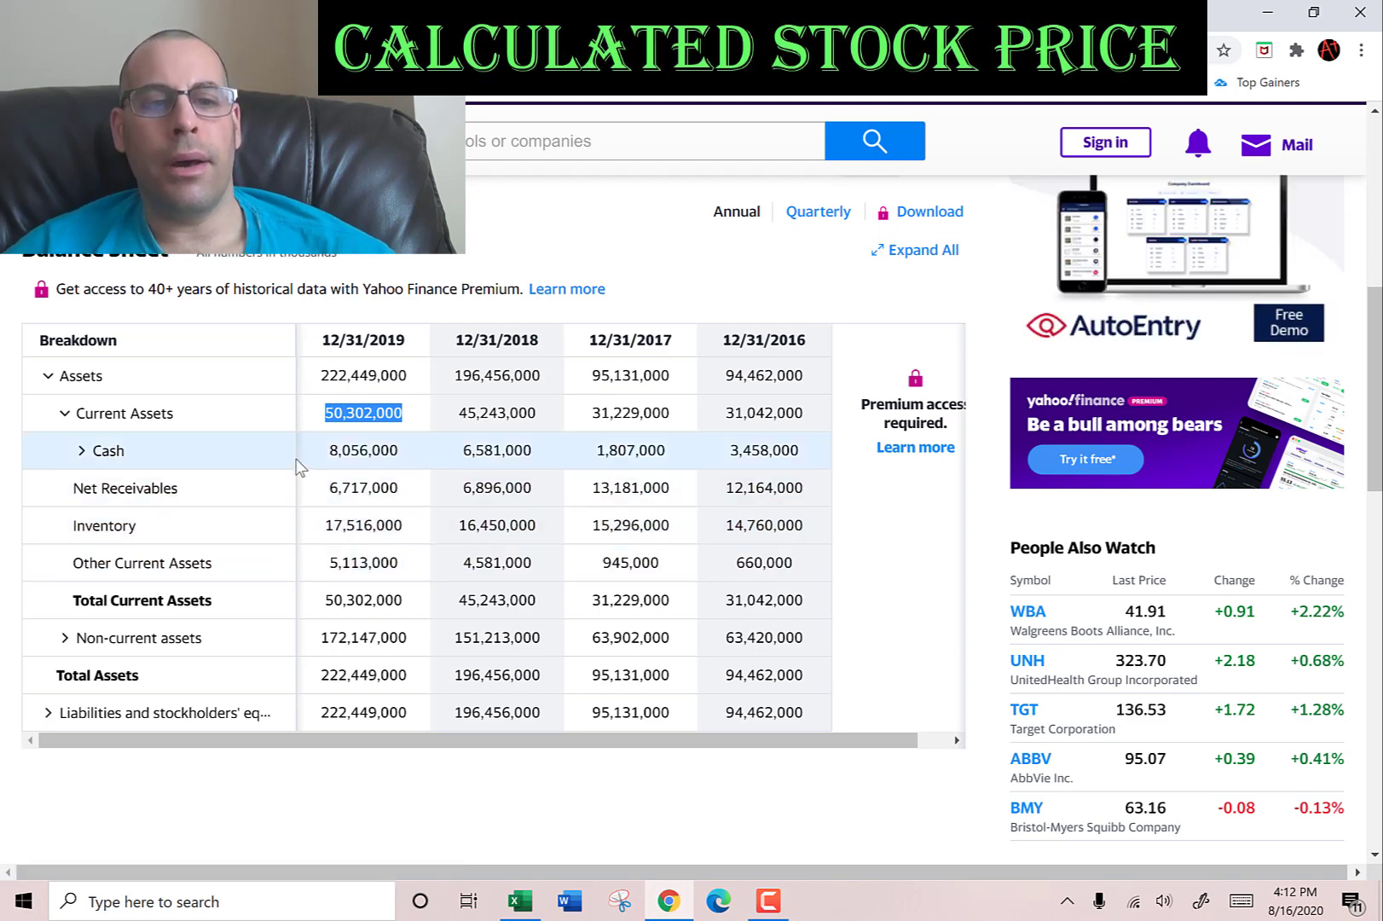
scroll(296, 467, "down", 4)
left_click(48, 408)
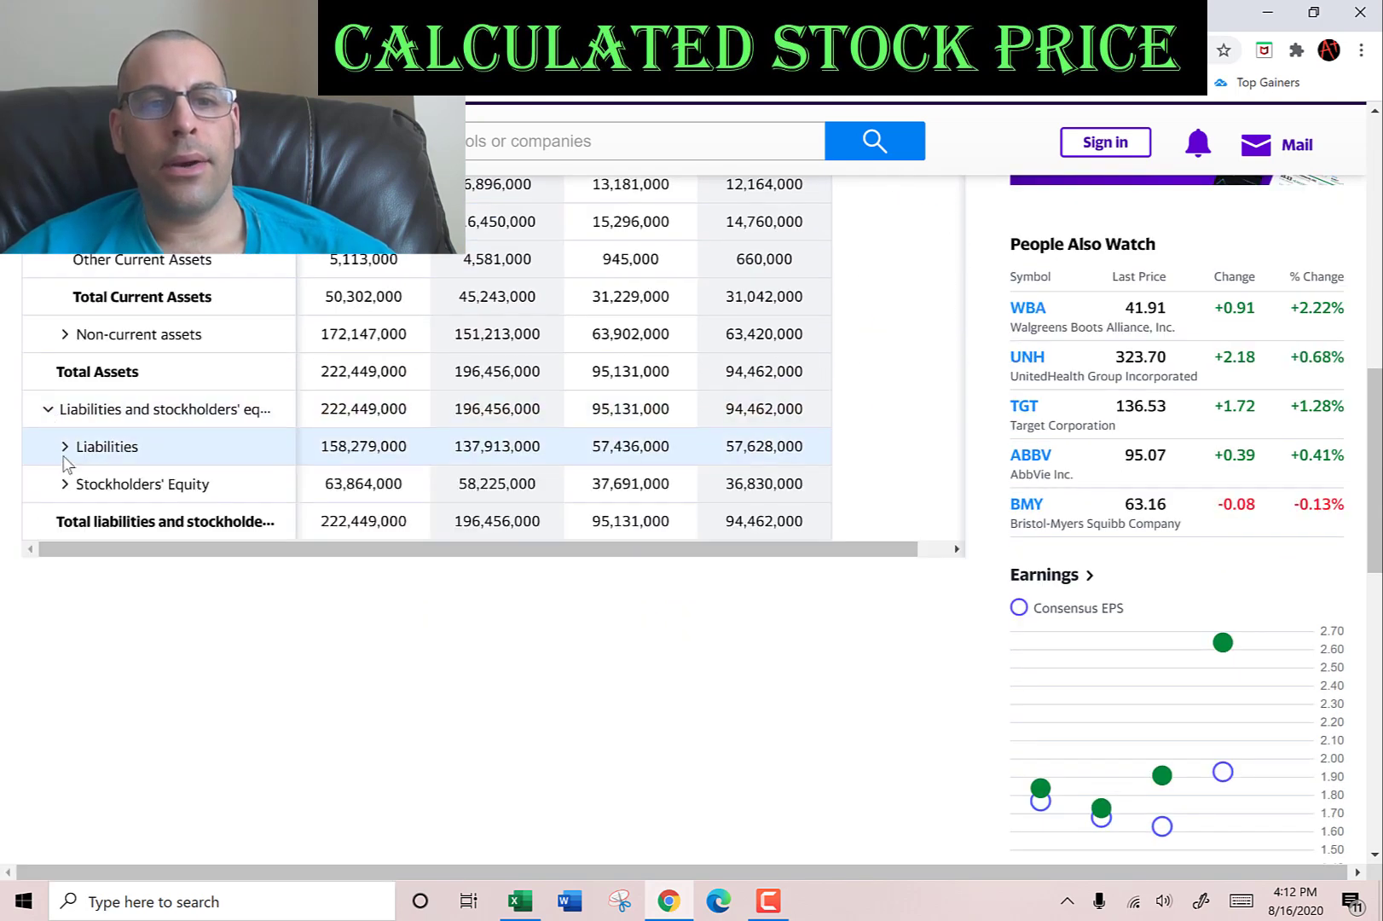
left_click(65, 446)
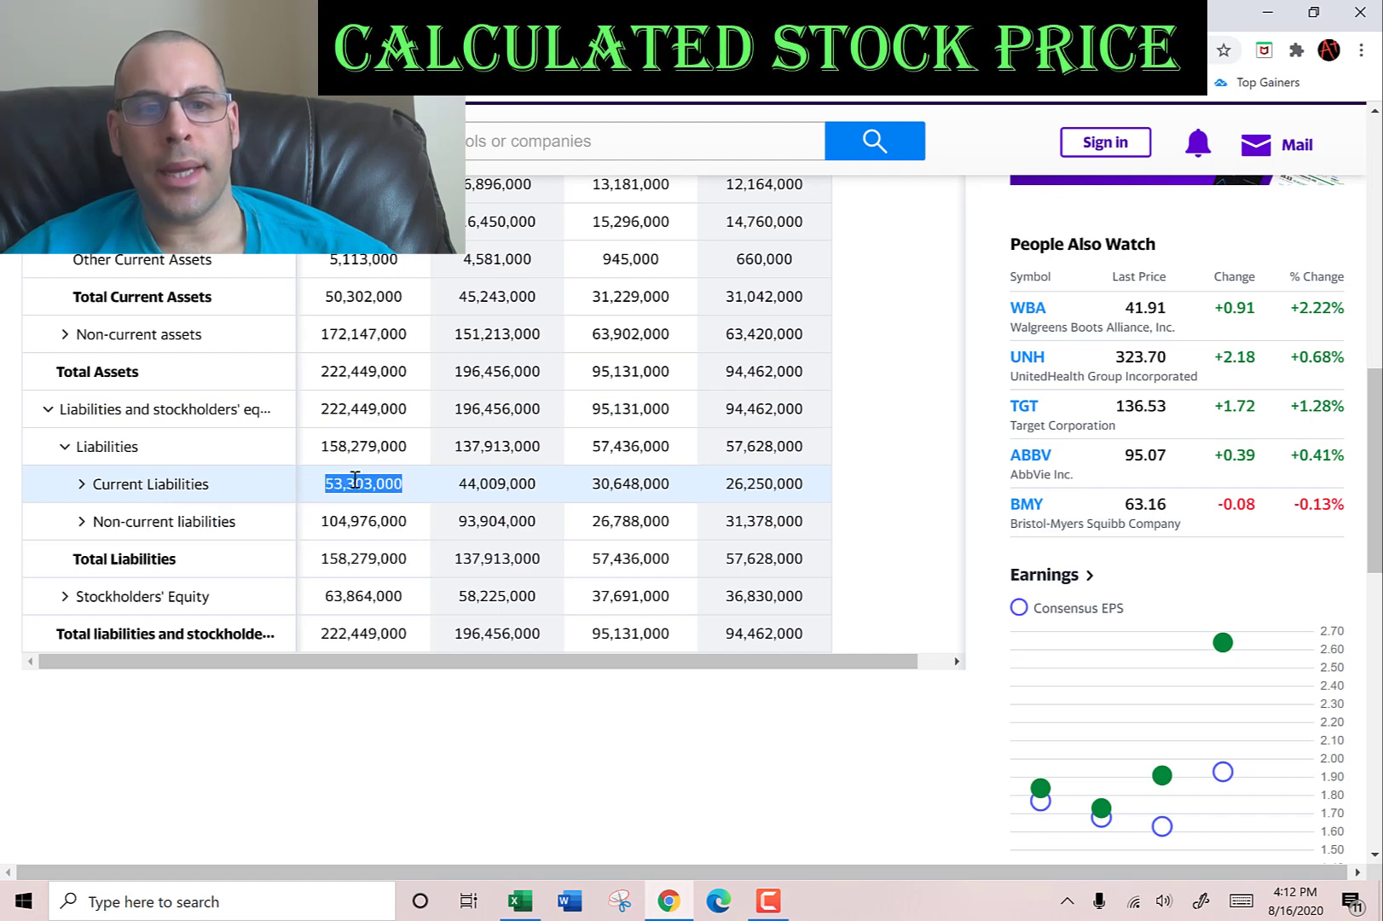
key("alt+Tab")
type("53,303,000")
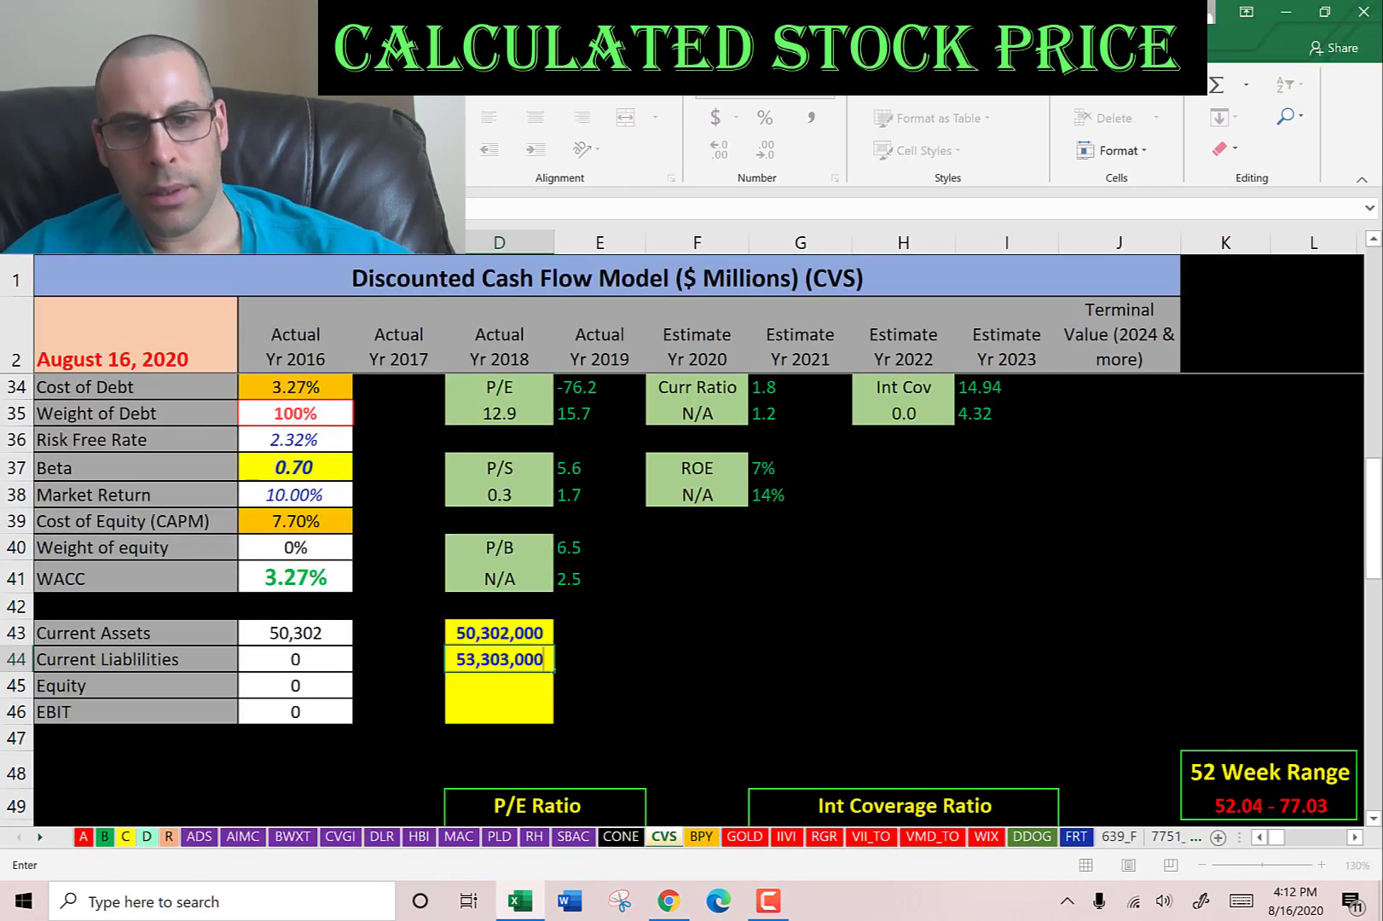
key("Return")
key("alt+Tab")
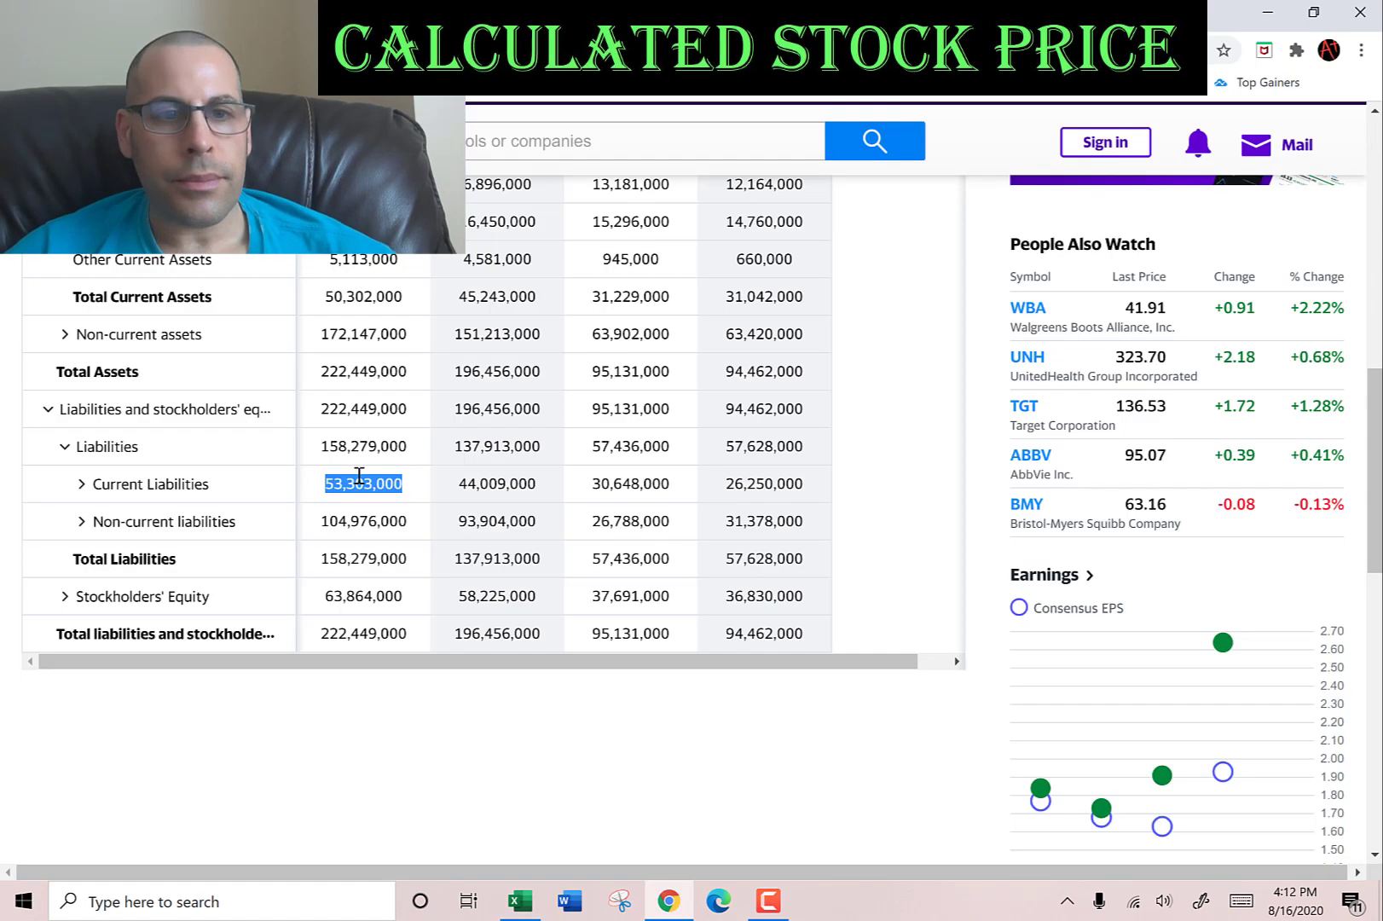
- Paste the 2019 stockholders' equity of 63,864,000 from Yahoo's balance sheet into Equity cell D45
left_click(79, 486)
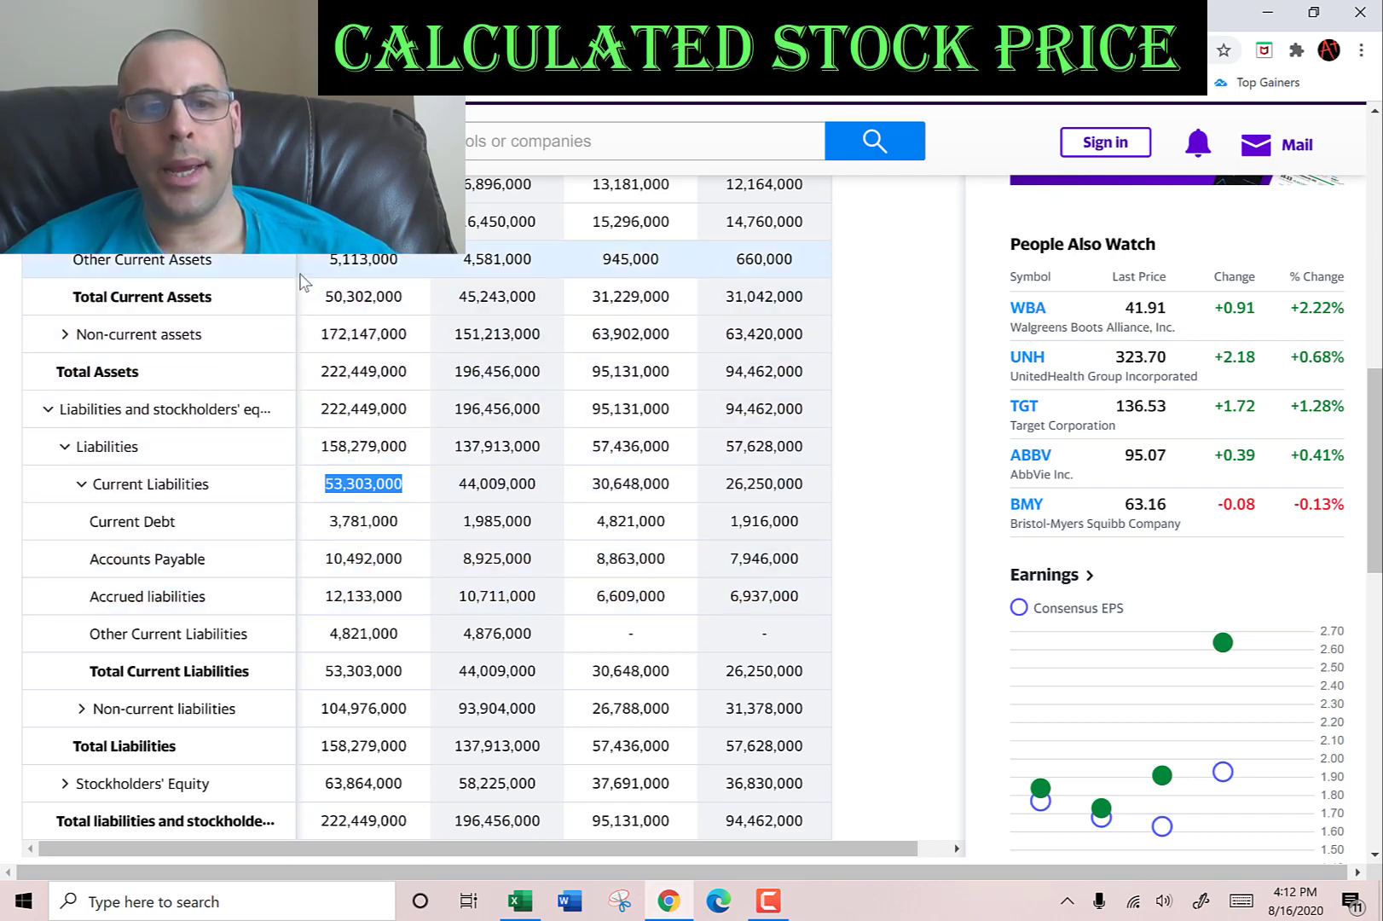
scroll(257, 403, "down", 6)
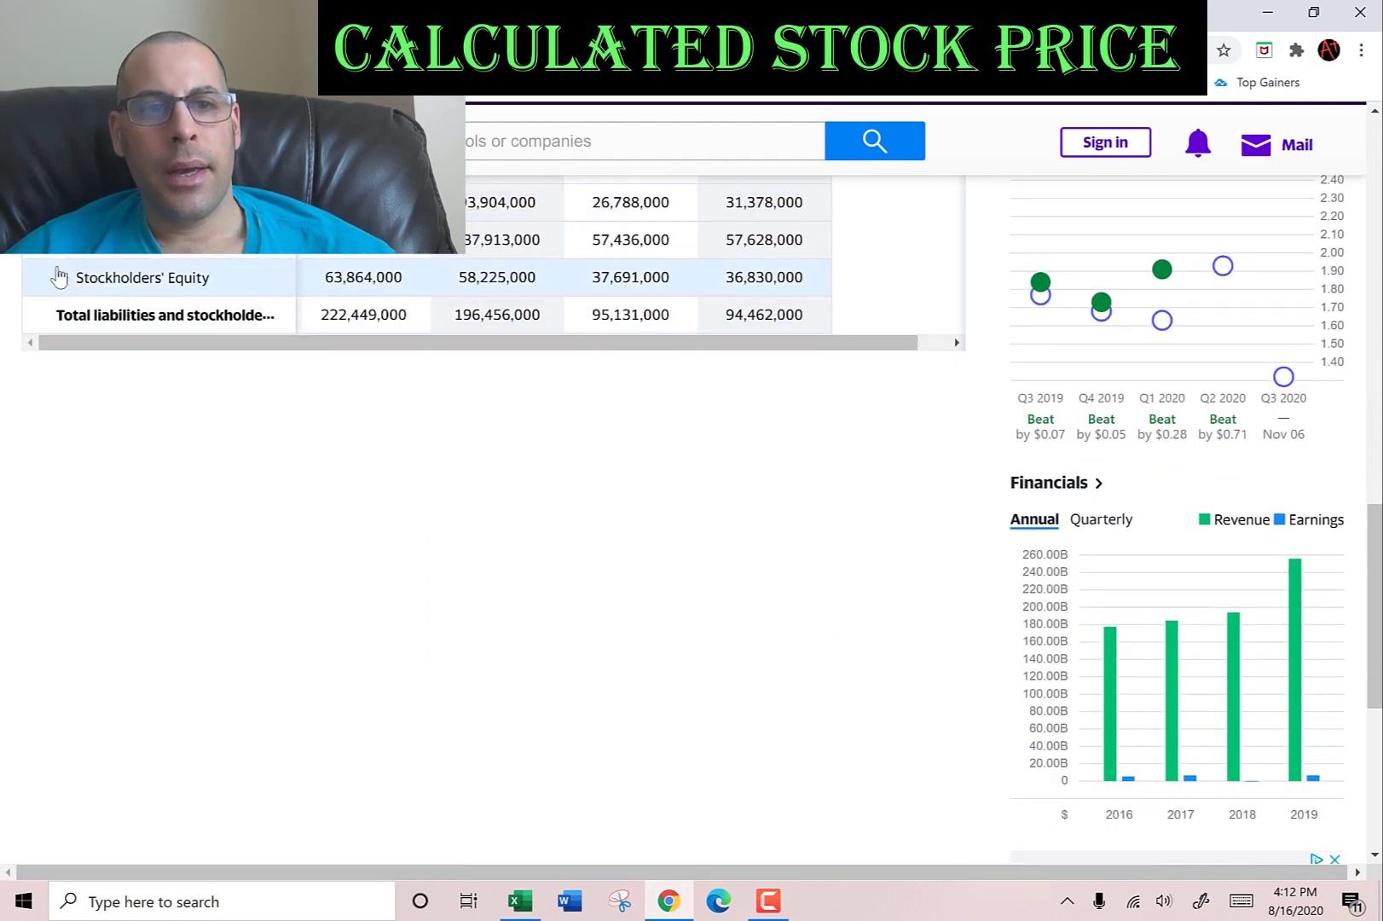
left_click(61, 279)
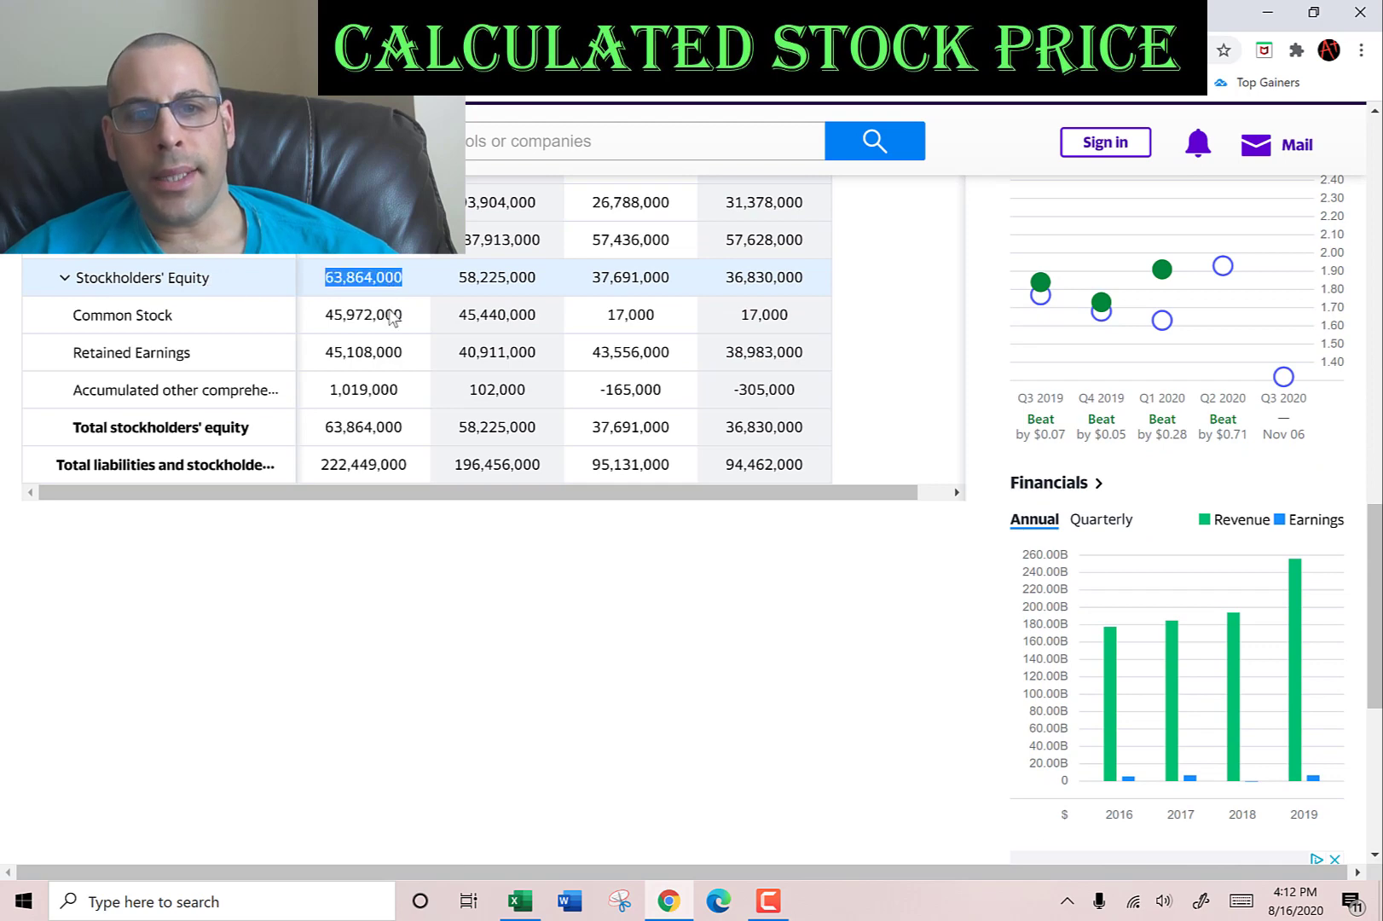
key("alt+Tab")
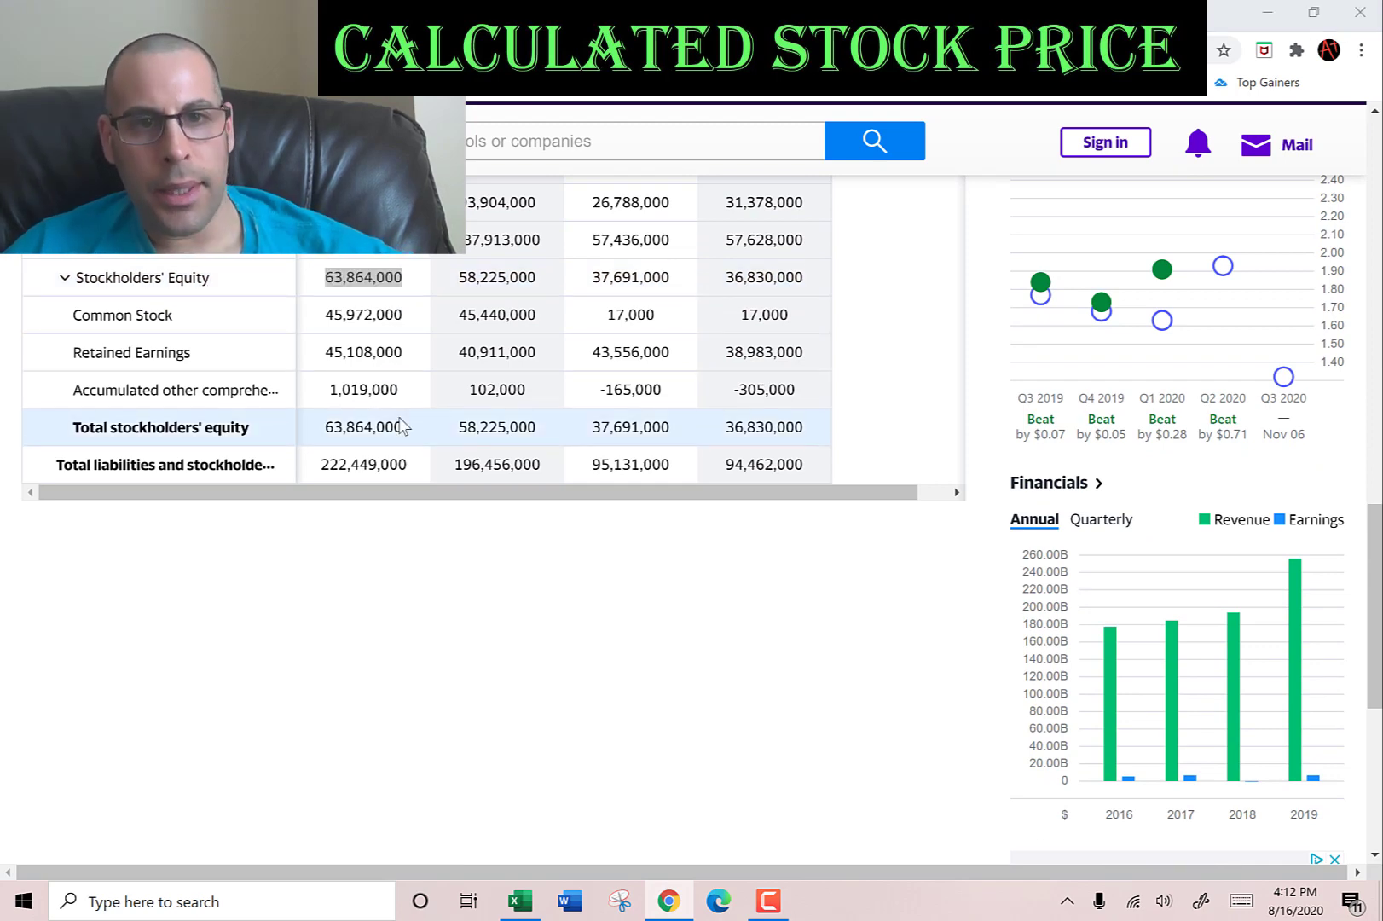
type("63,864,000")
key("Return")
key("alt+Tab")
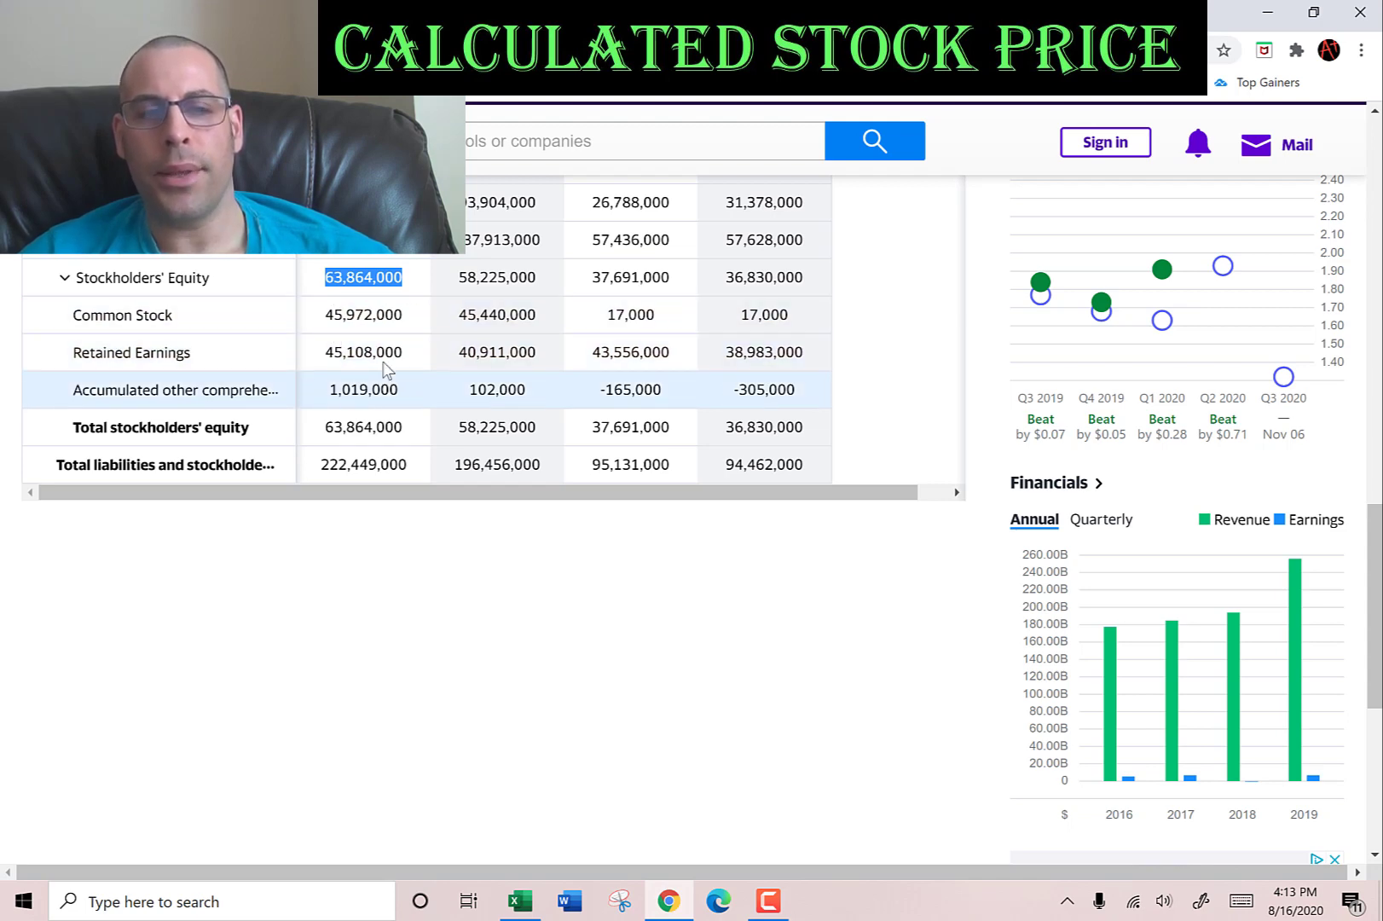
- Paste the 2019 operating income of 11,987,000 from the income statement into EBIT cell D46
scroll(122, 492, "up", 1)
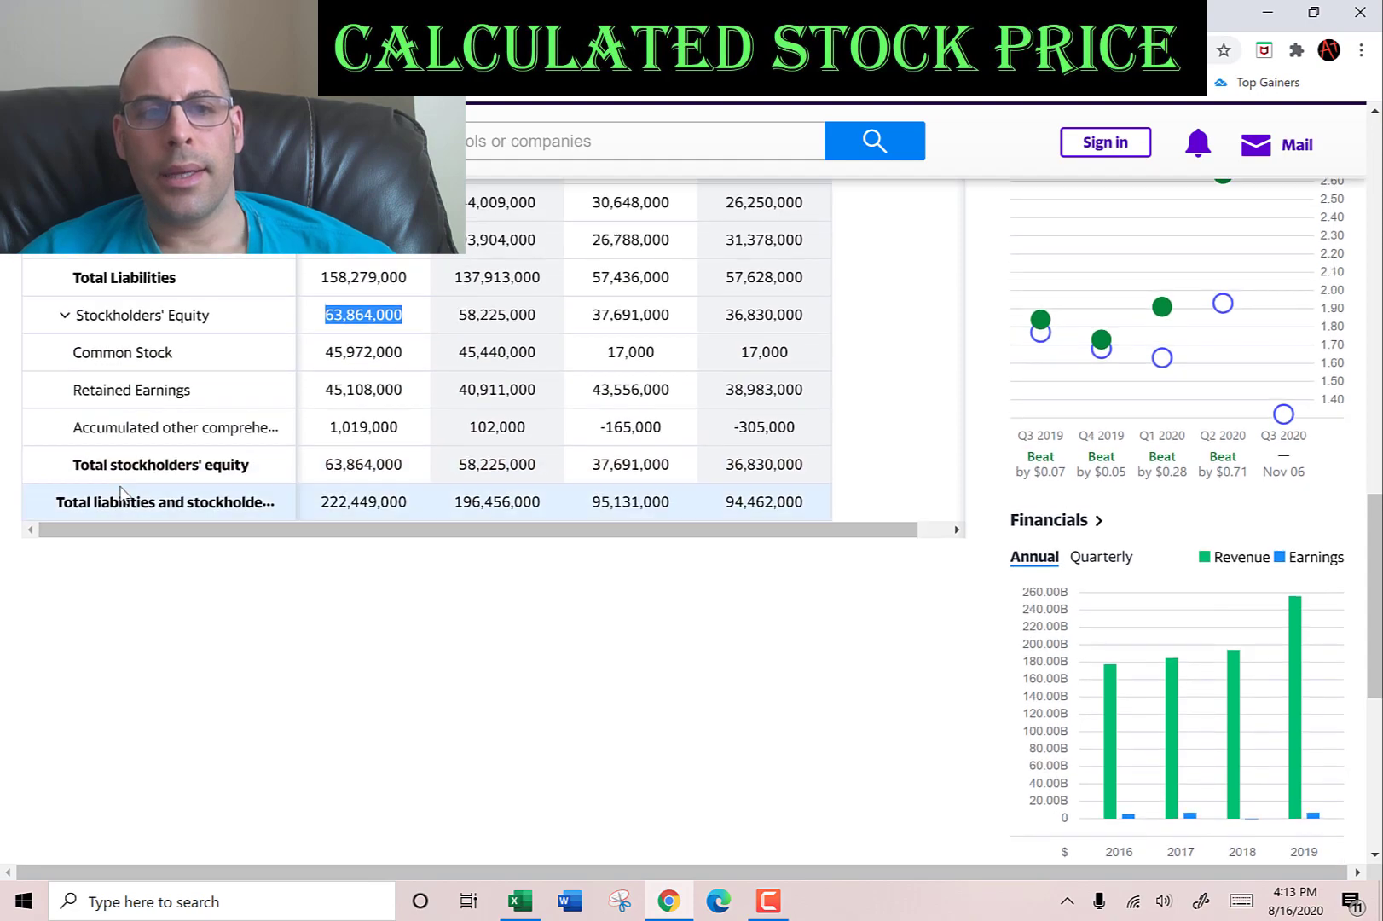
scroll(122, 492, "up", 10)
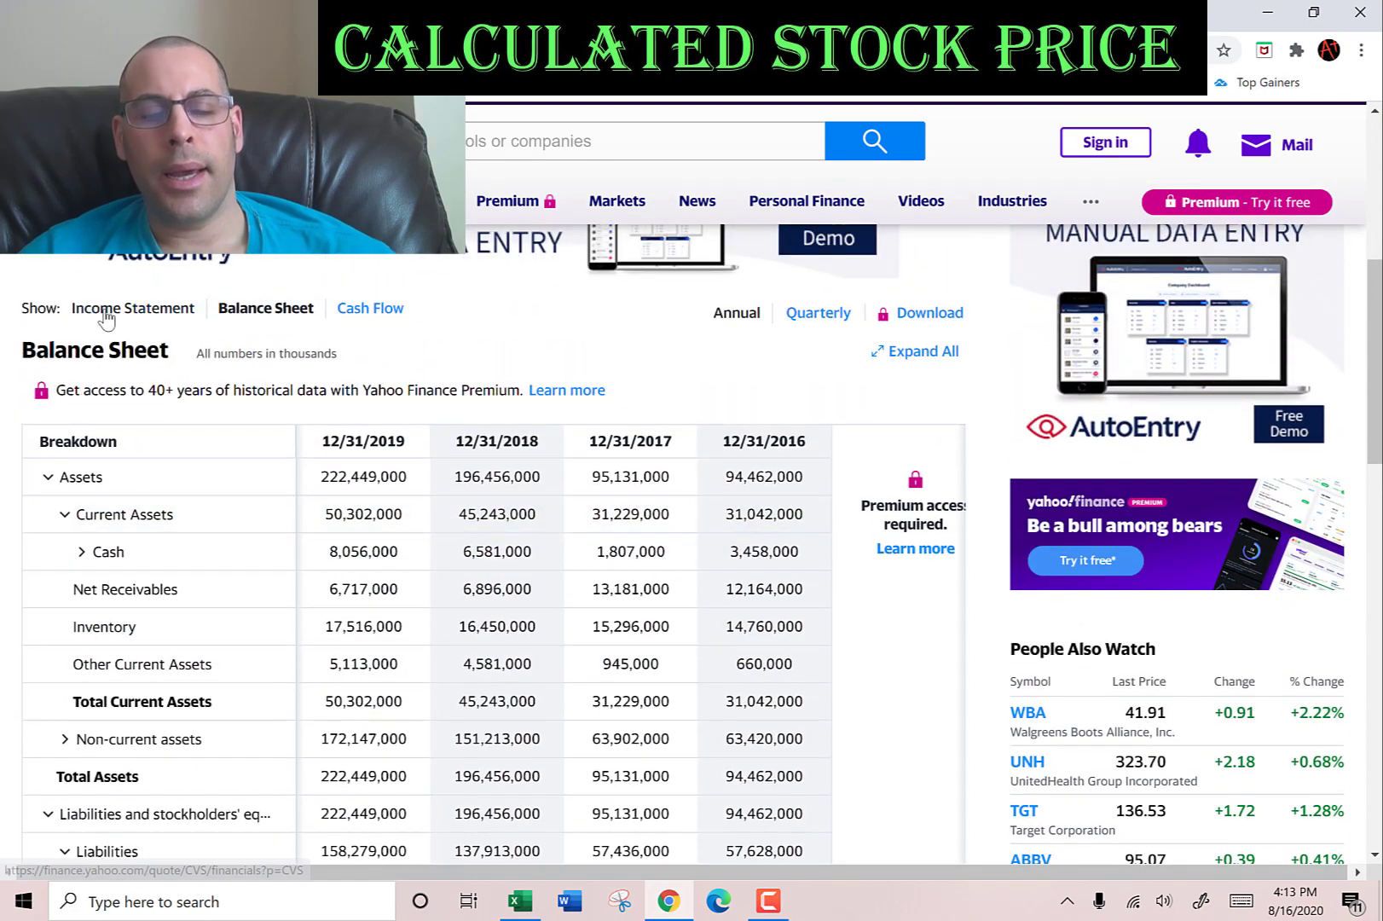
left_click(106, 309)
scroll(469, 533, "down", 1)
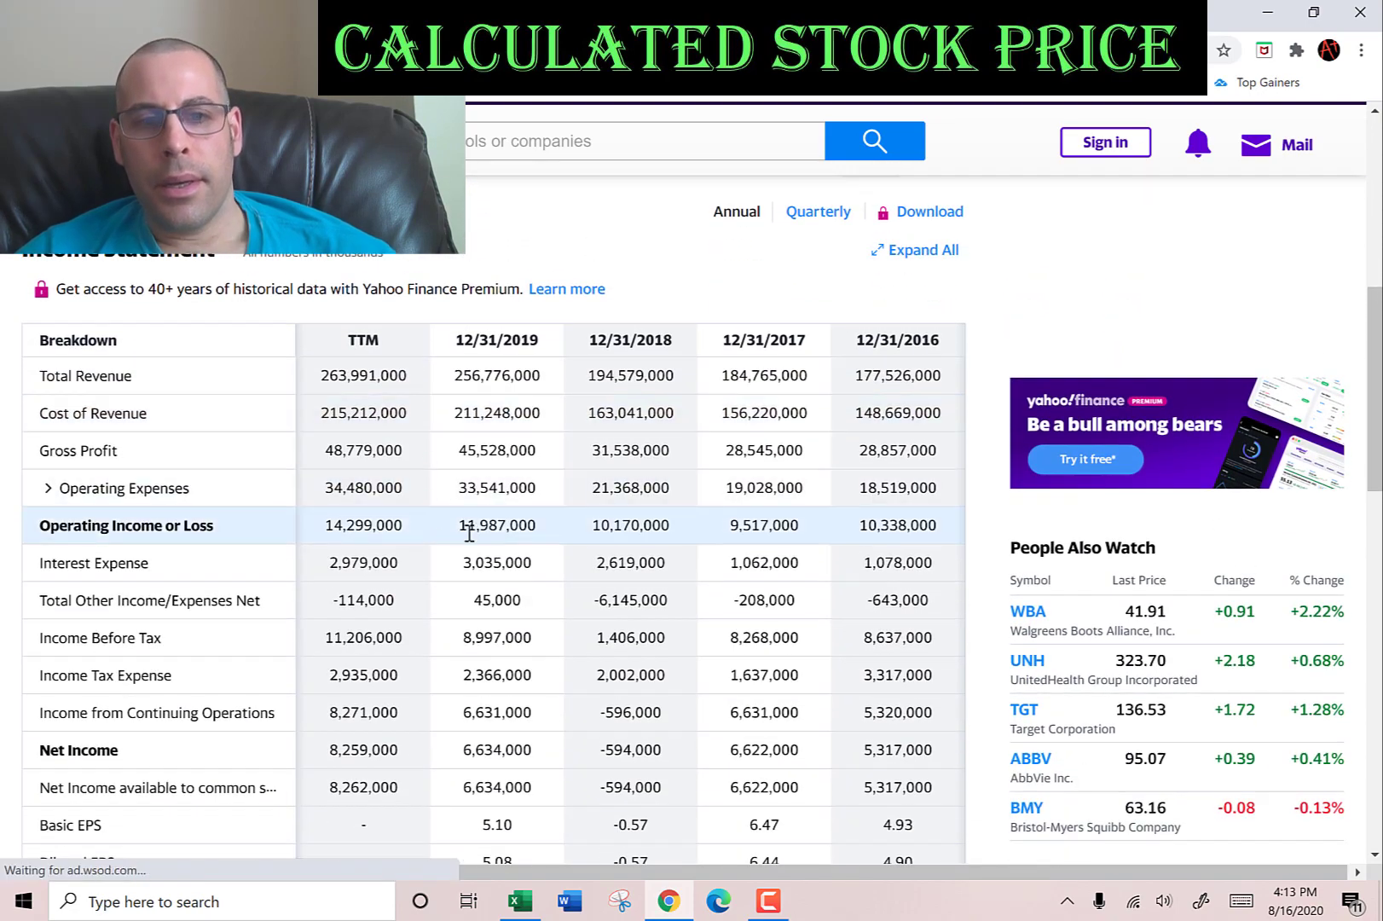
double_click(491, 516)
key("ctrl+c")
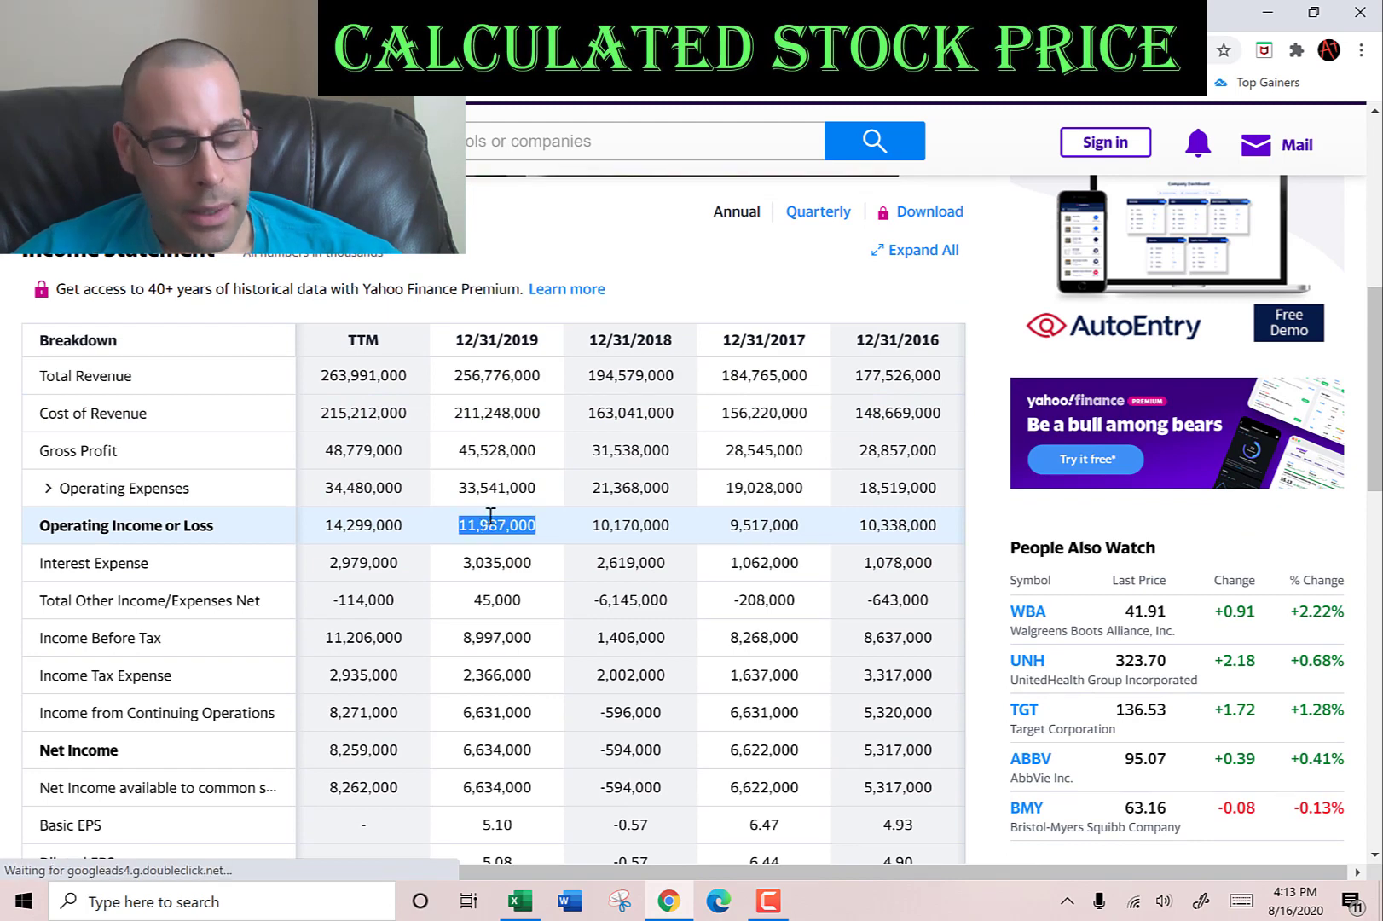
key("alt+Tab")
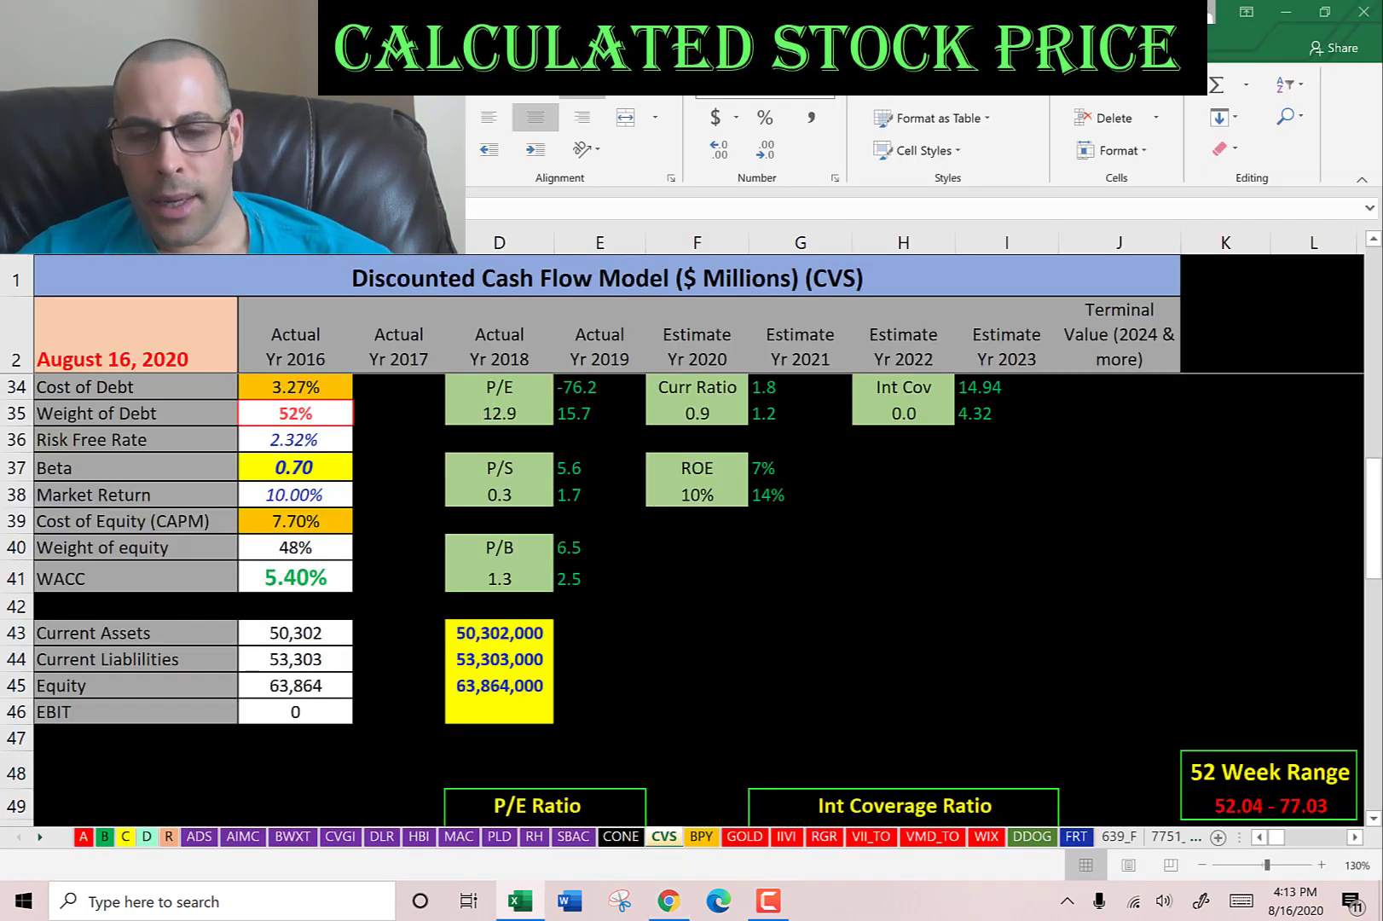
left_click(499, 711)
key("ctrl+v")
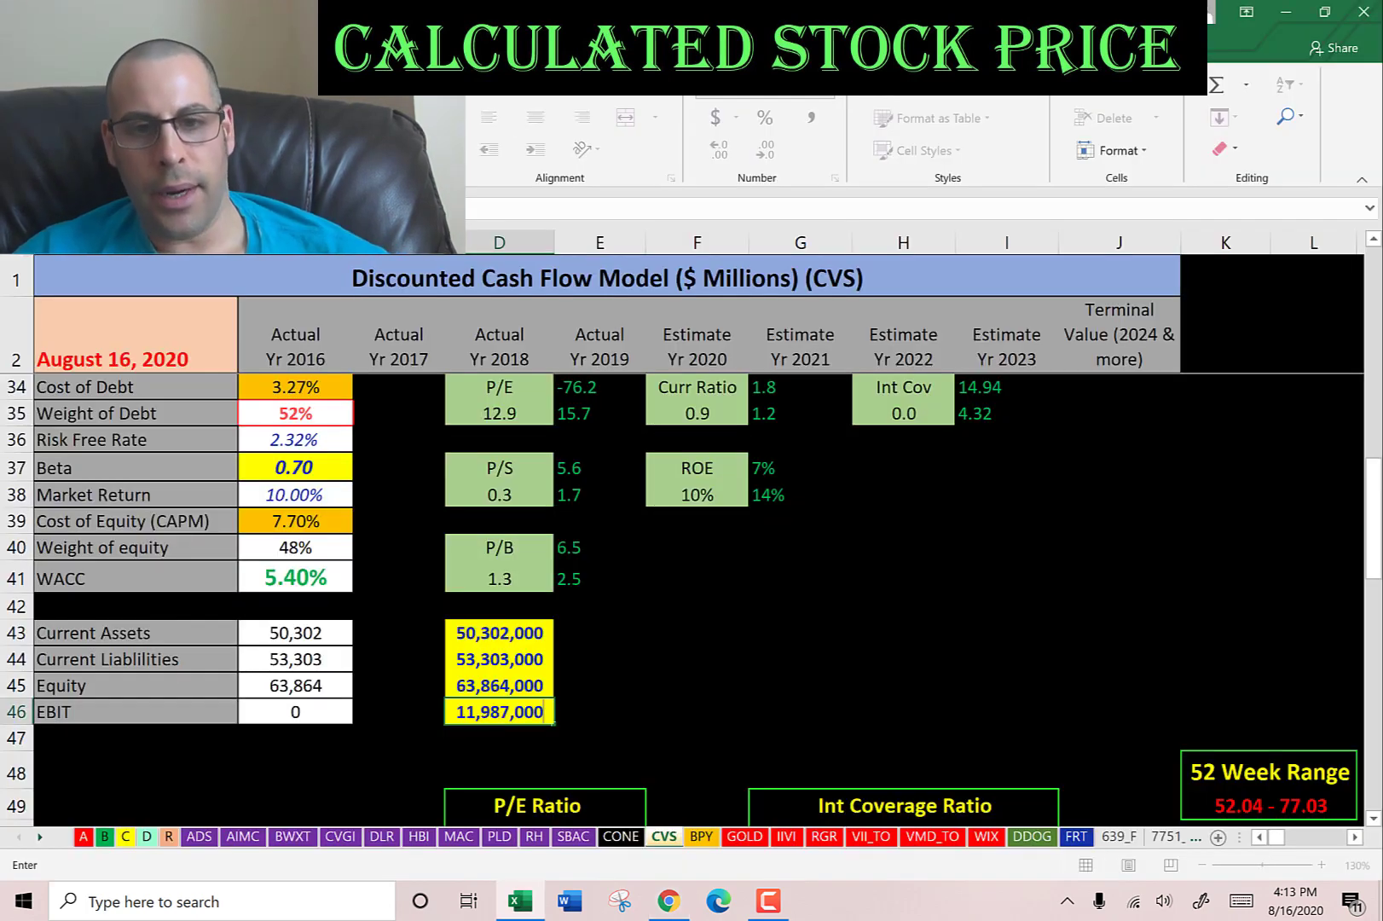
key("Up")
key("Up")
key("Up")
key("Up")
key("Up")
key("Up")
key("Up")
key("Up")
key("Up")
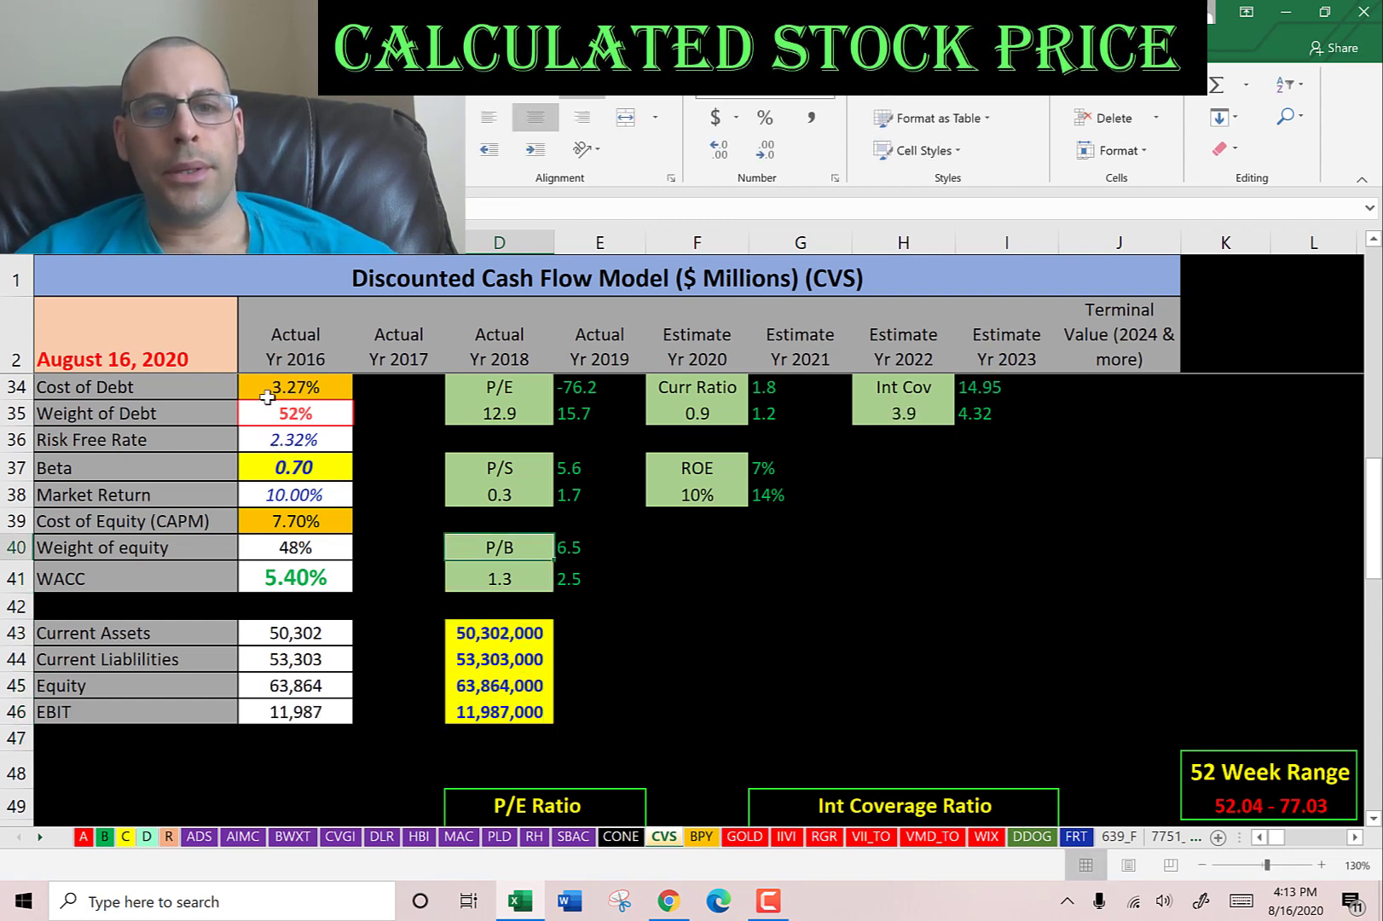
key("Left")
left_click(267, 391)
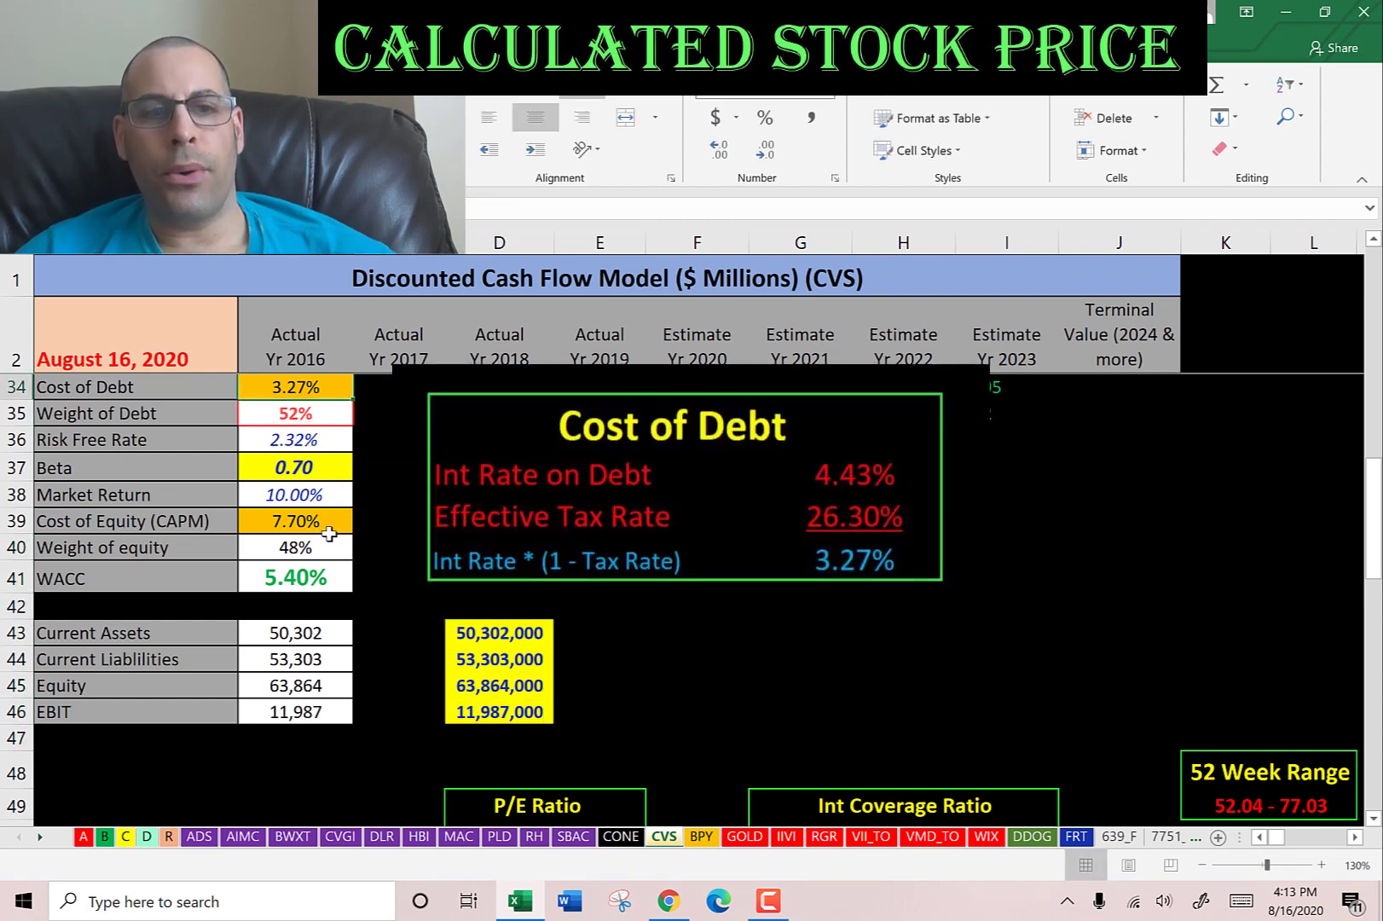
key("Down")
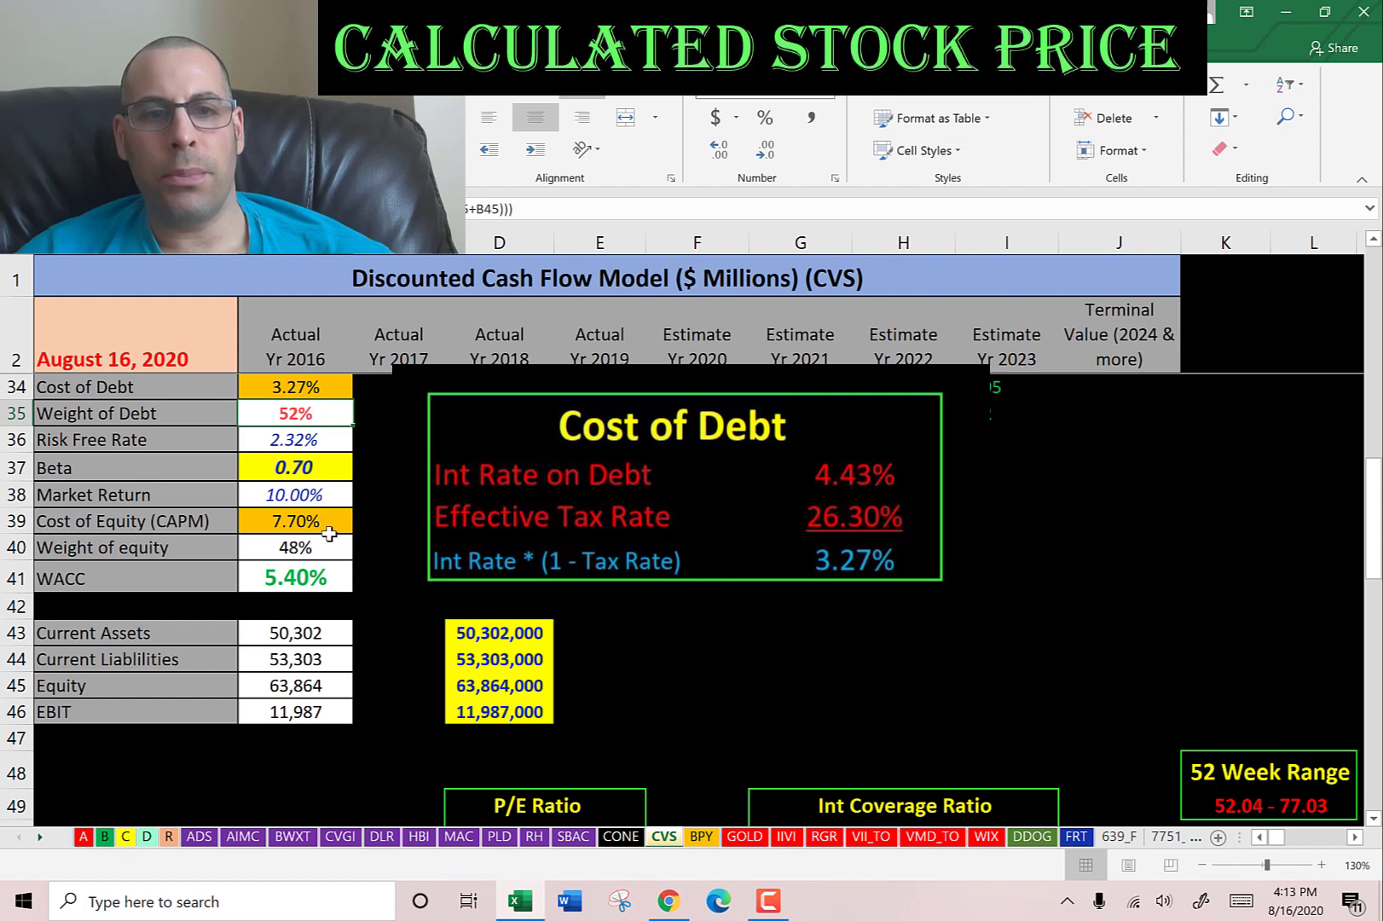
key("Down")
key("Down")
key("Down")
key("Down")
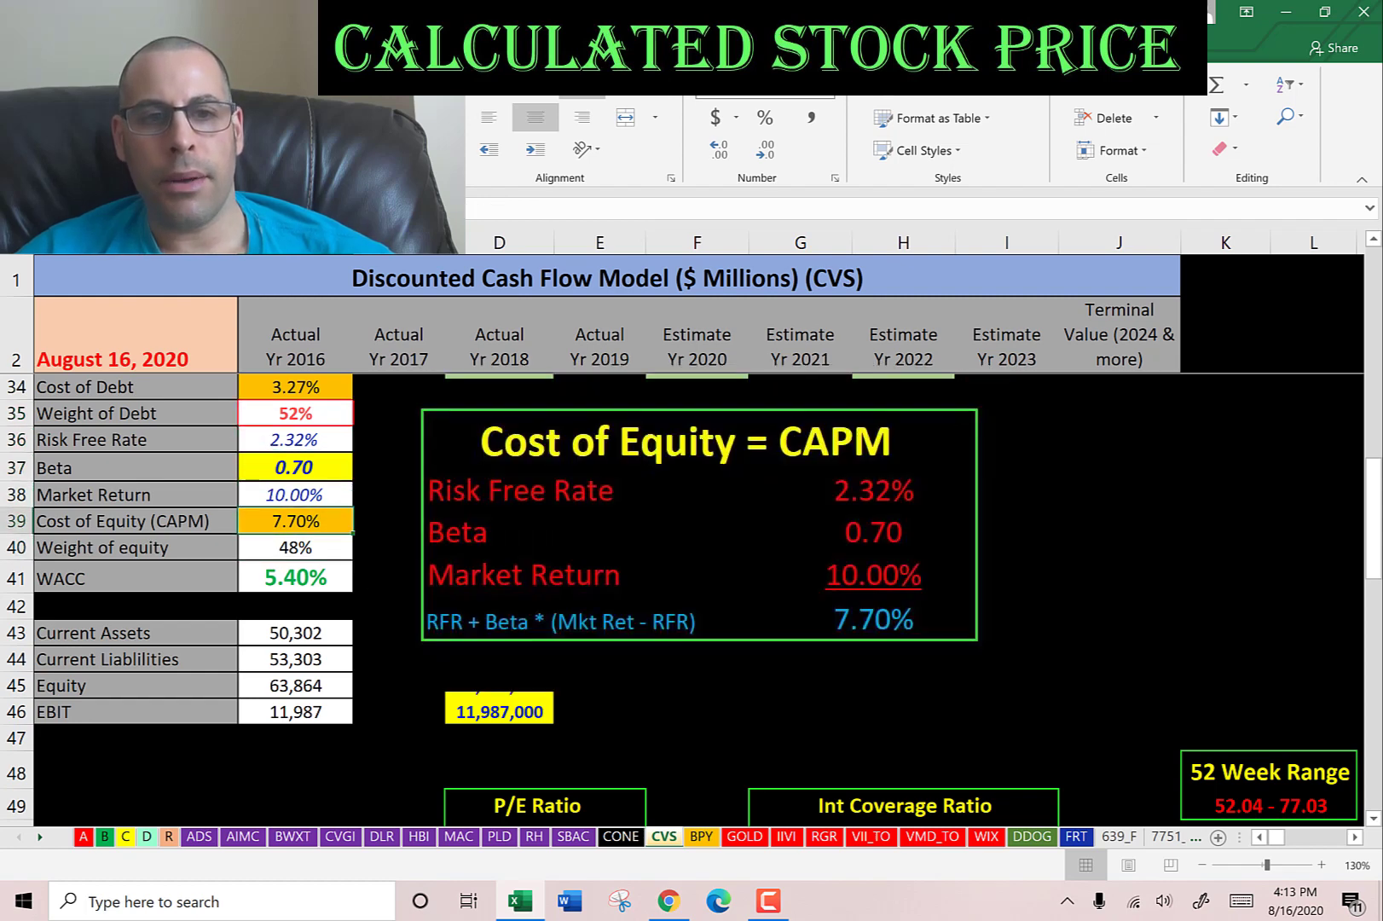
key("Down")
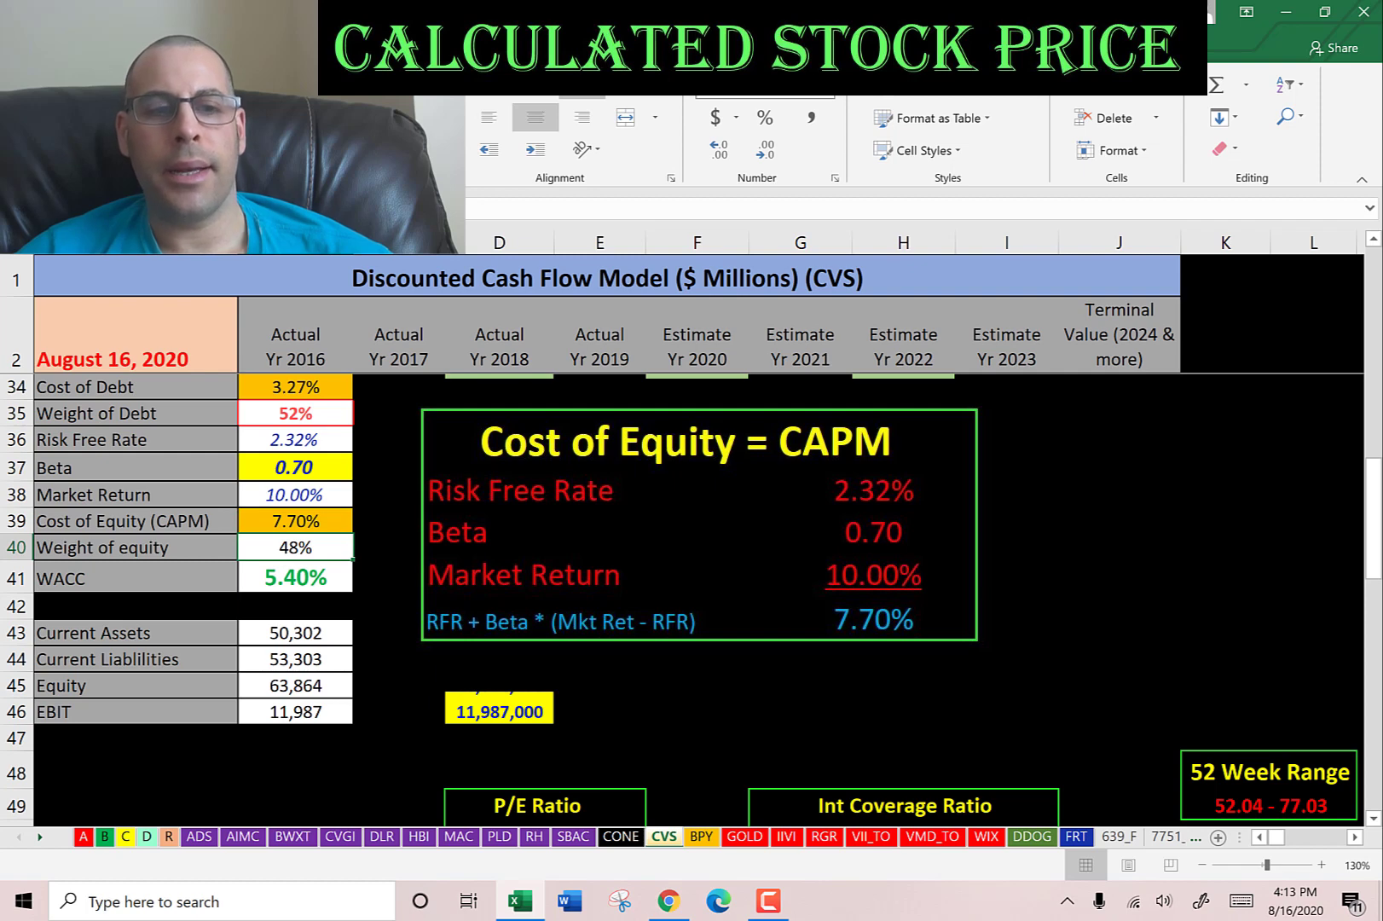
key("Down")
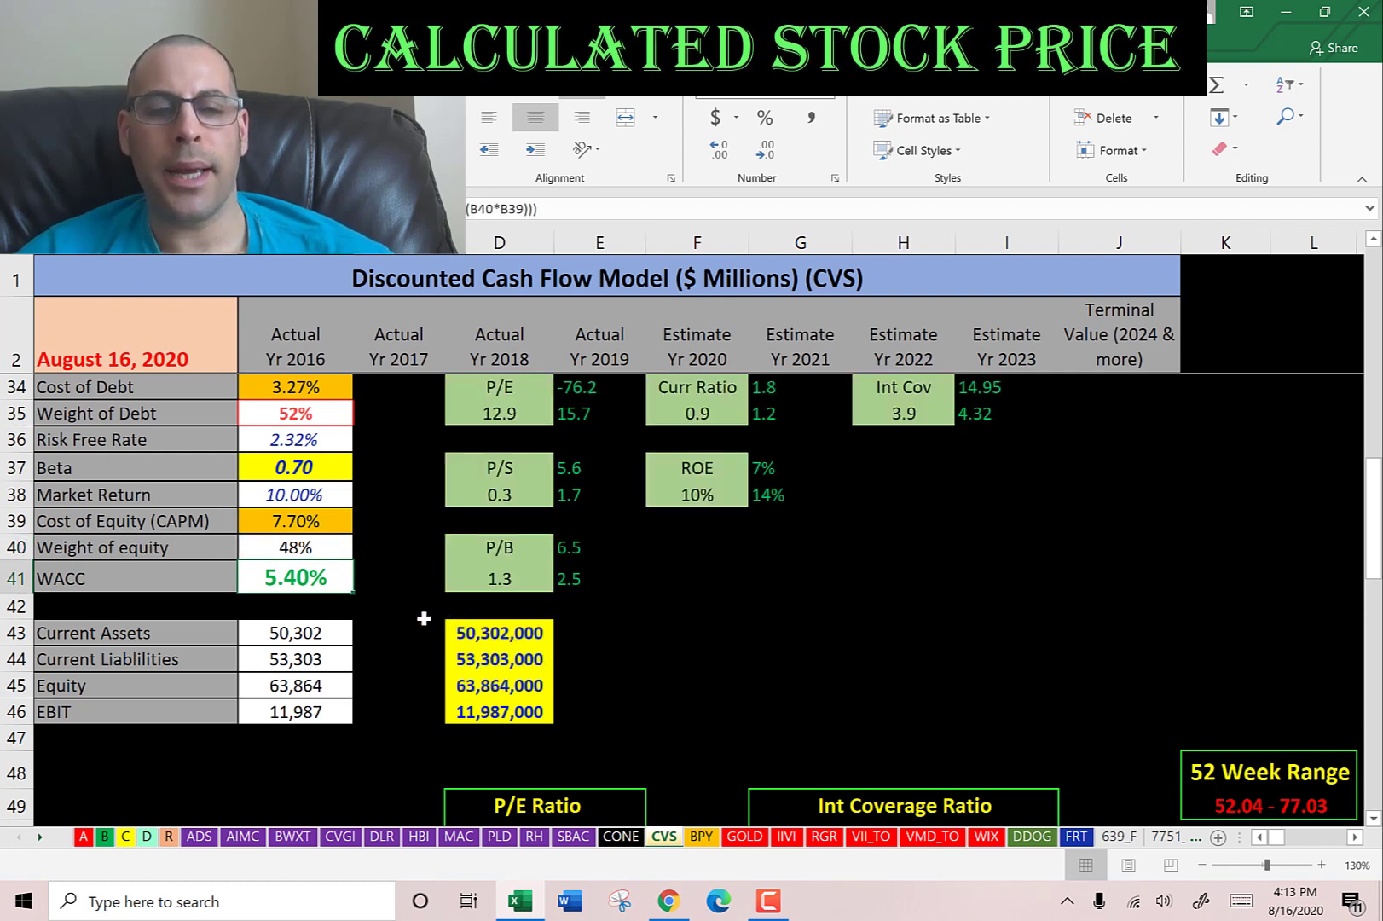
left_click(296, 390)
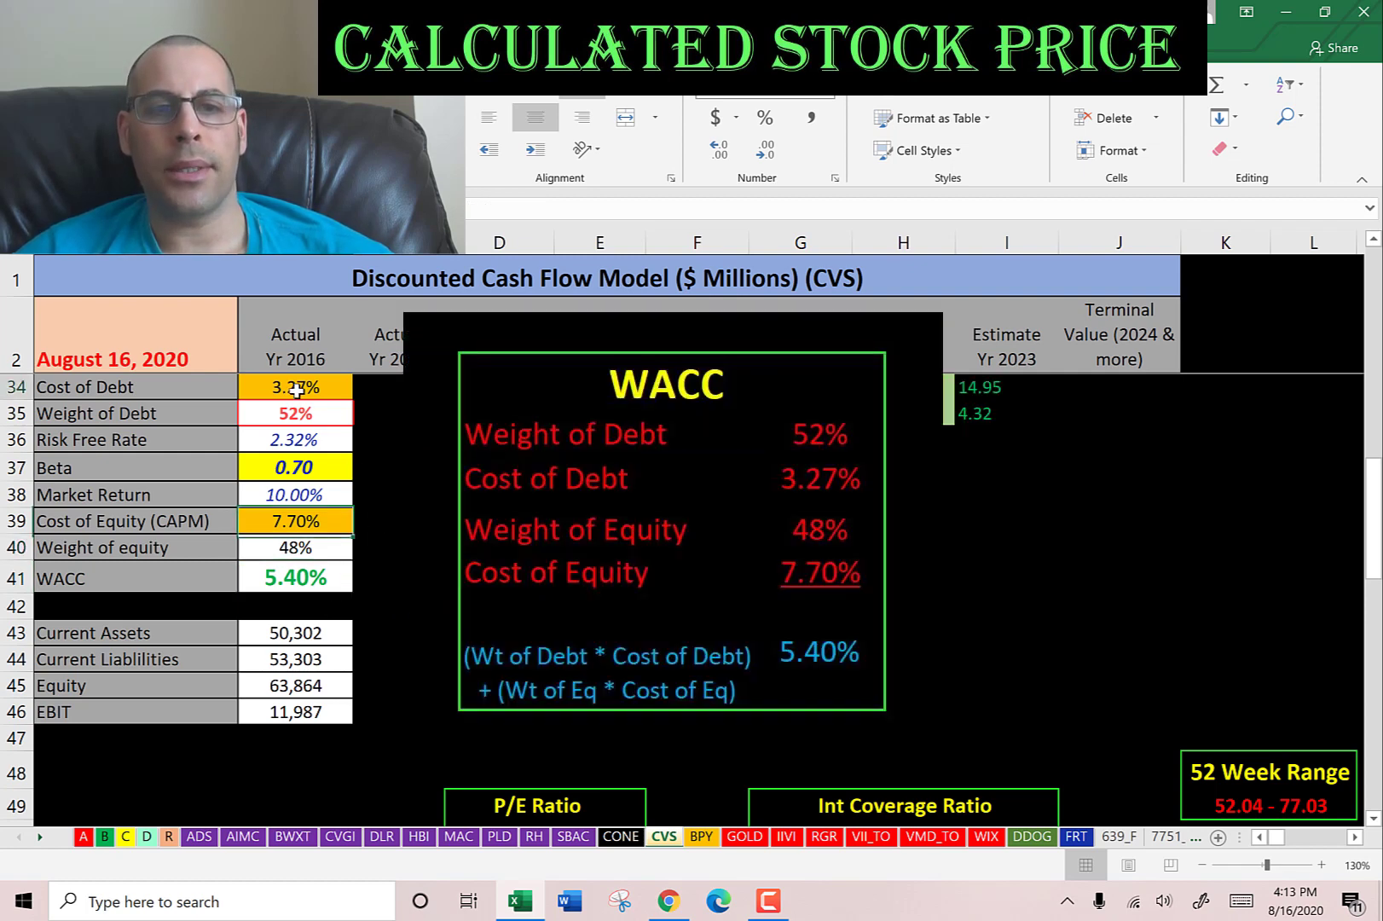
left_click(281, 520)
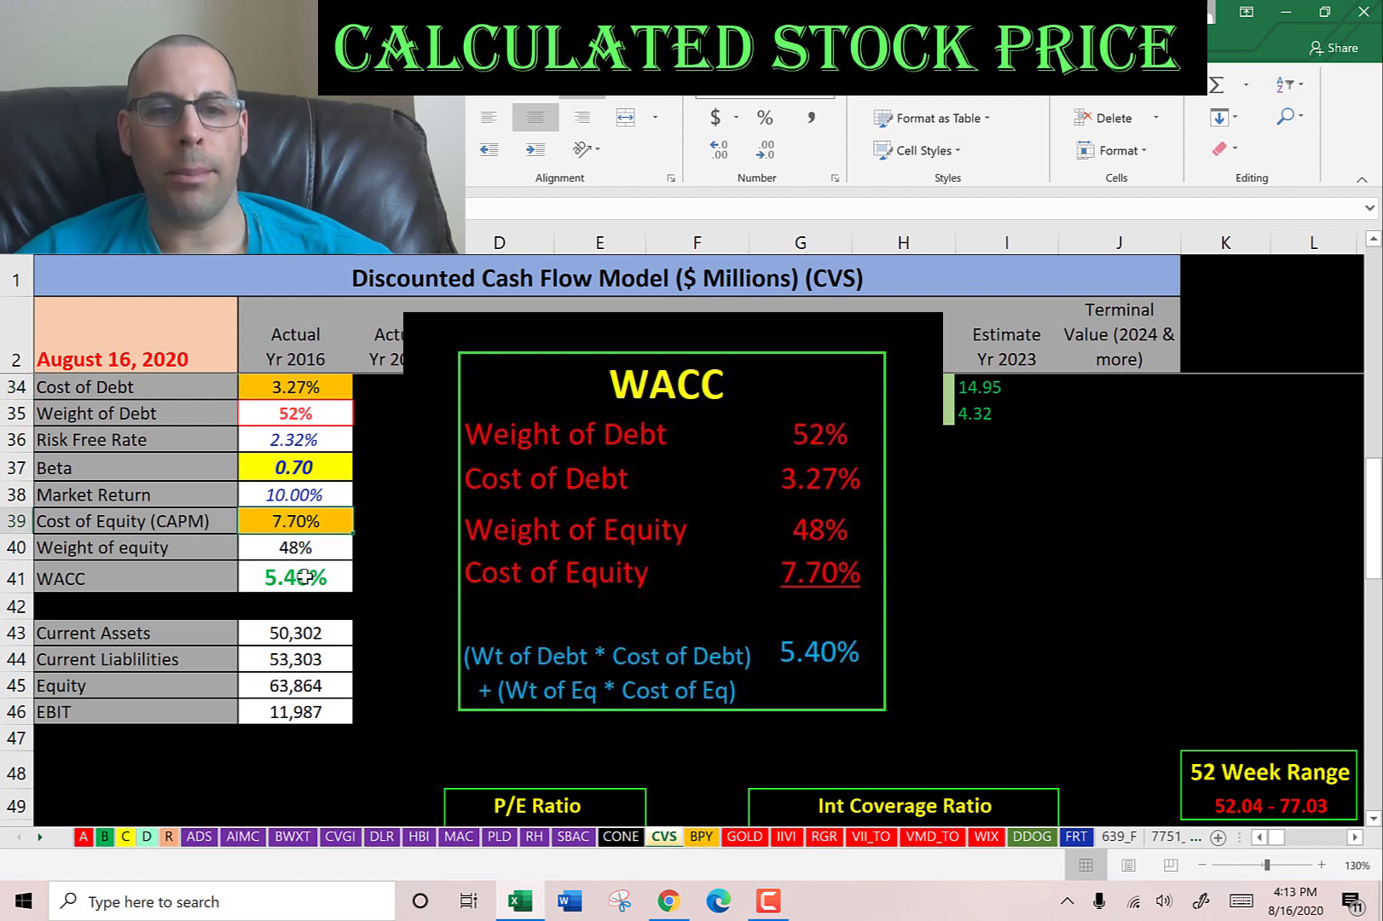
scroll(540, 466, "up", 4)
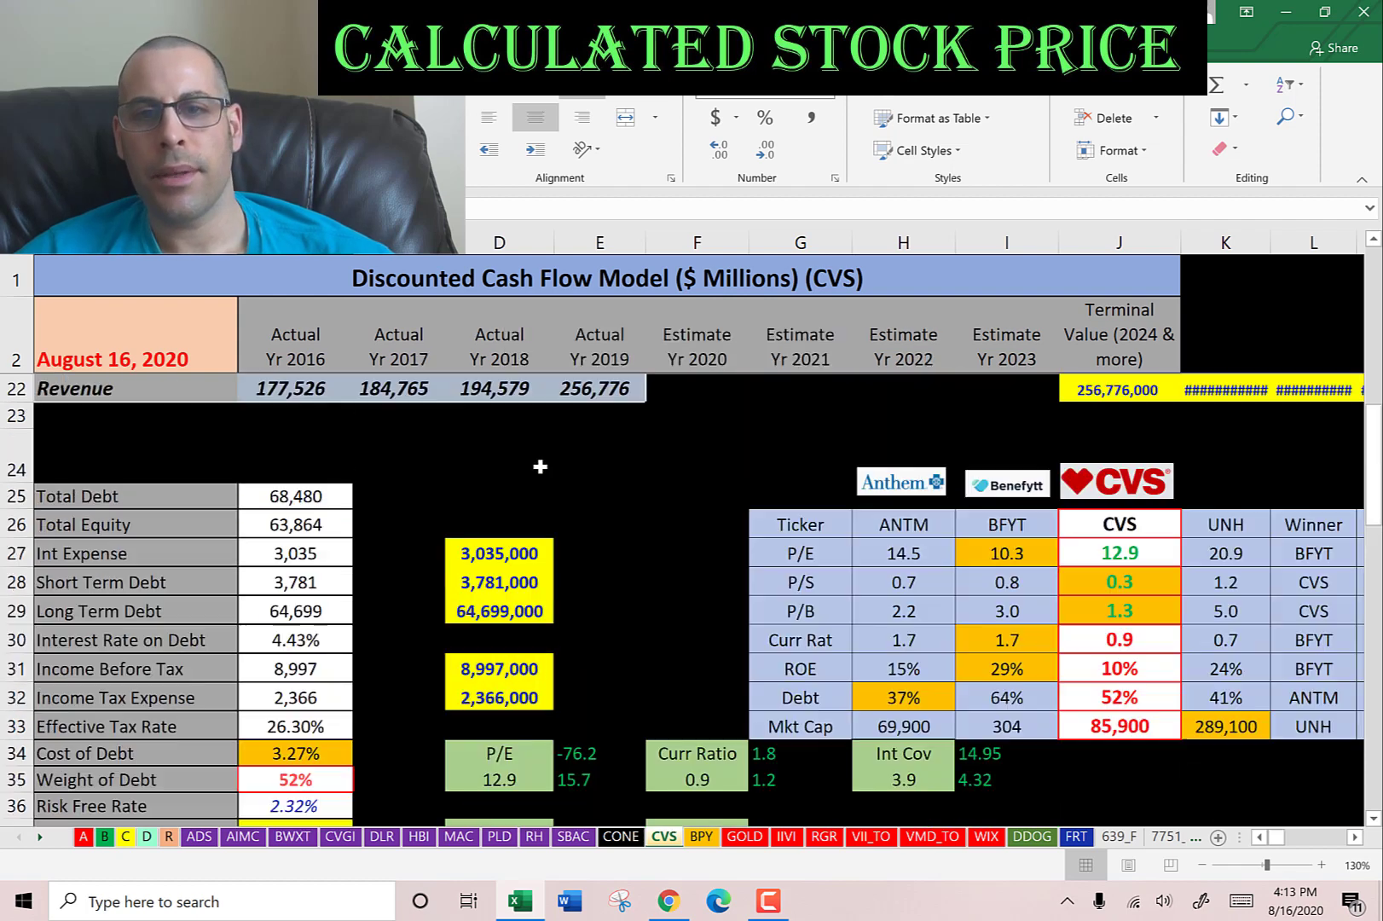
scroll(540, 467, "up", 6)
key("Right")
key("Right")
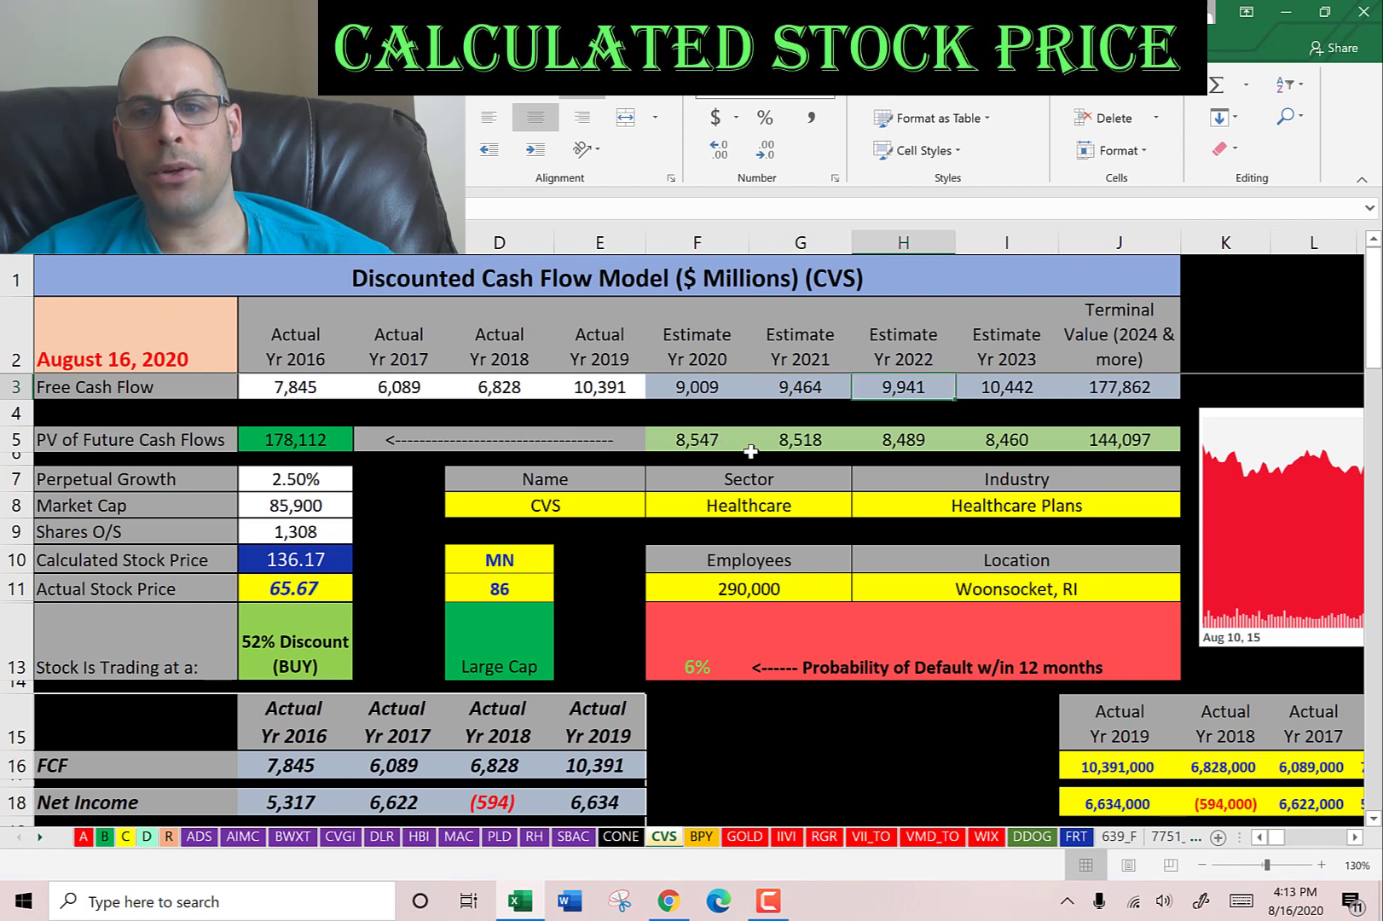
key("Right")
key("Right")
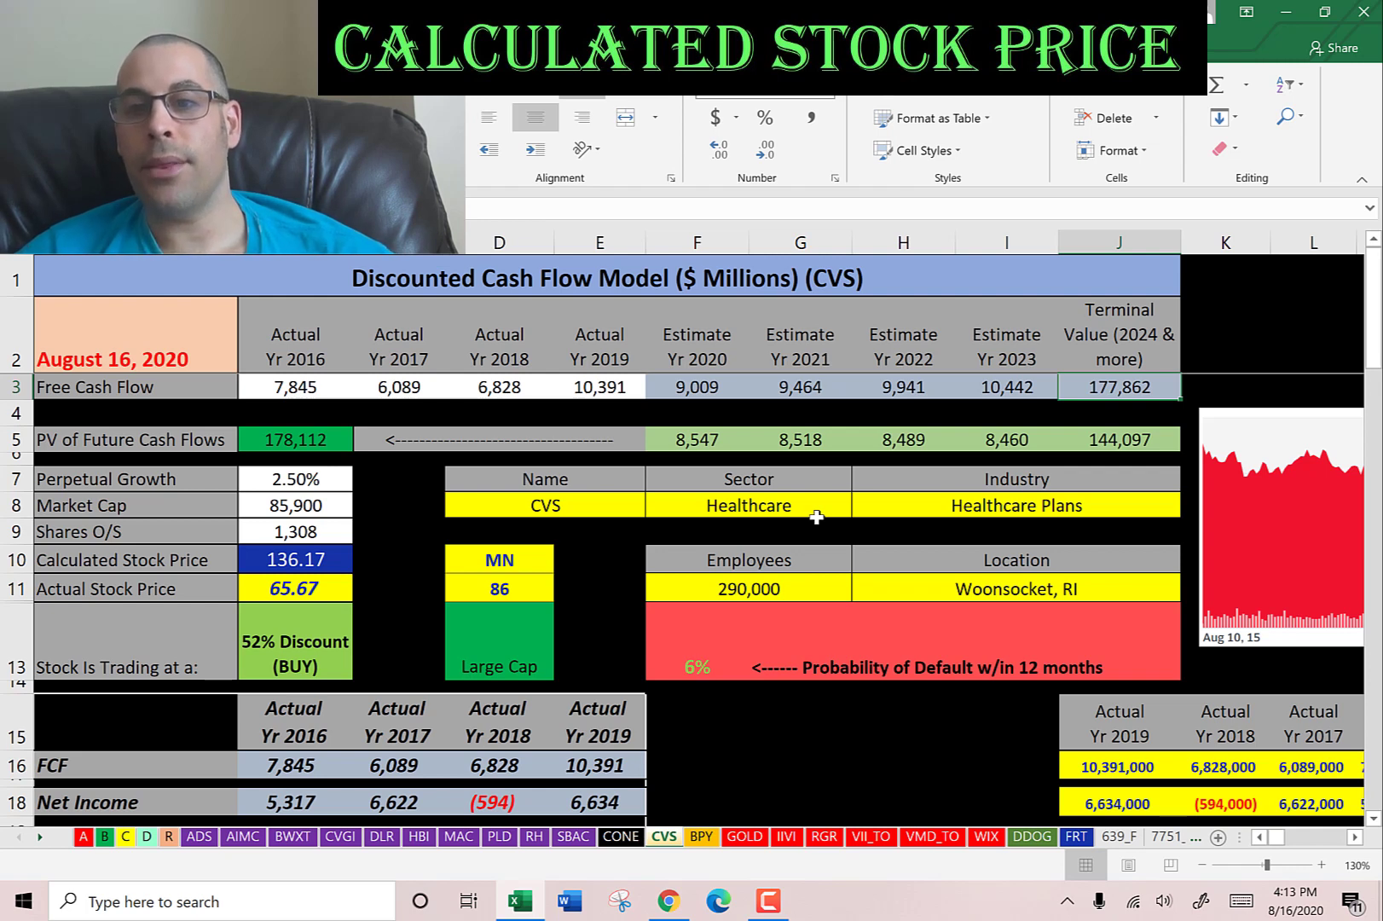
key("Down")
key("Down")
key("Left")
key("Left")
key("Left")
key("Left")
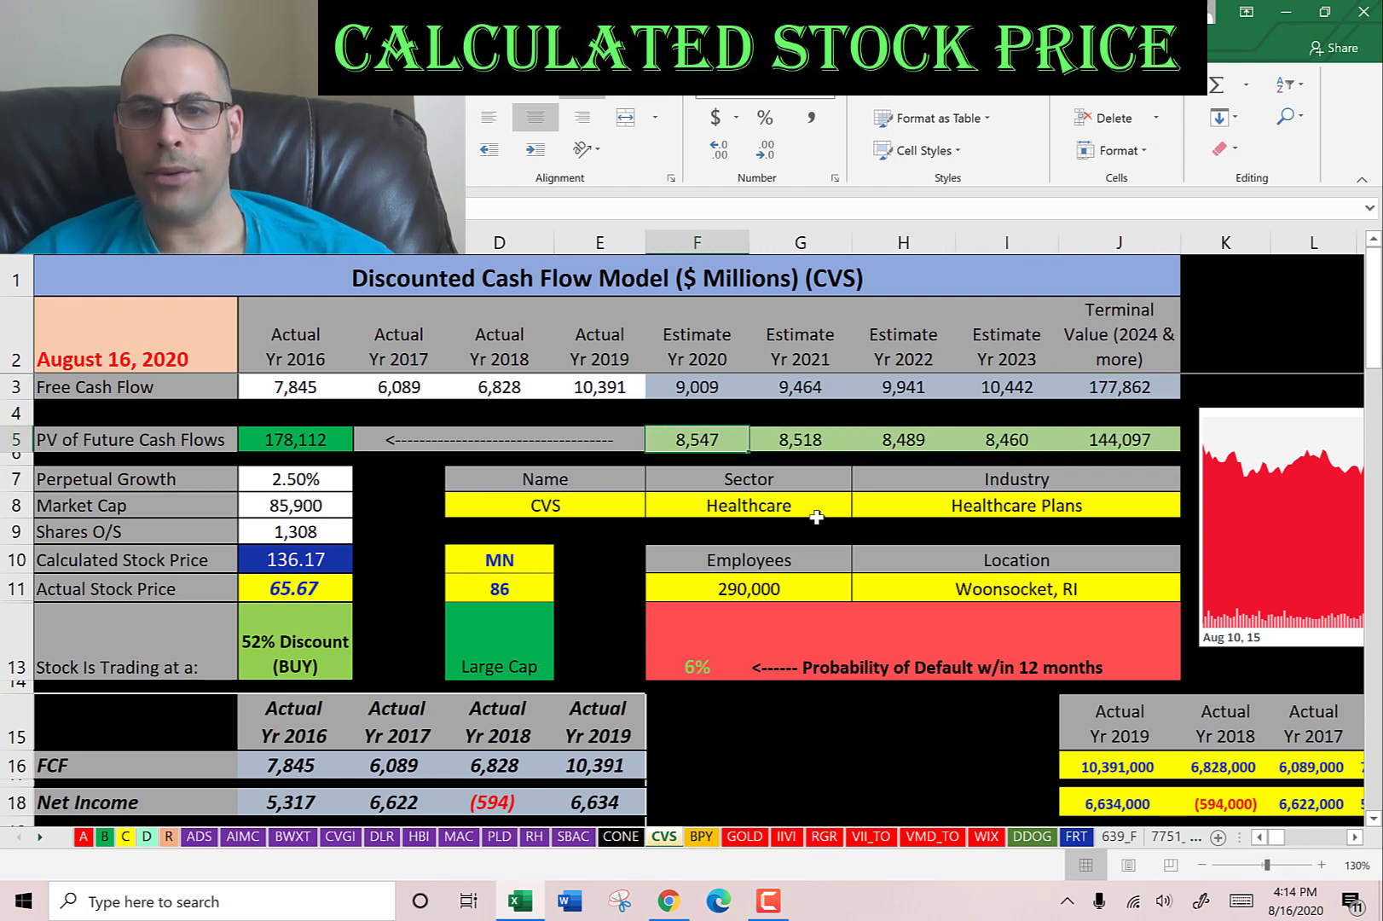
key("Right")
key("Right")
key("Right")
key("Right")
key("Left")
key("Left")
key("Left")
key("Left")
key("Left")
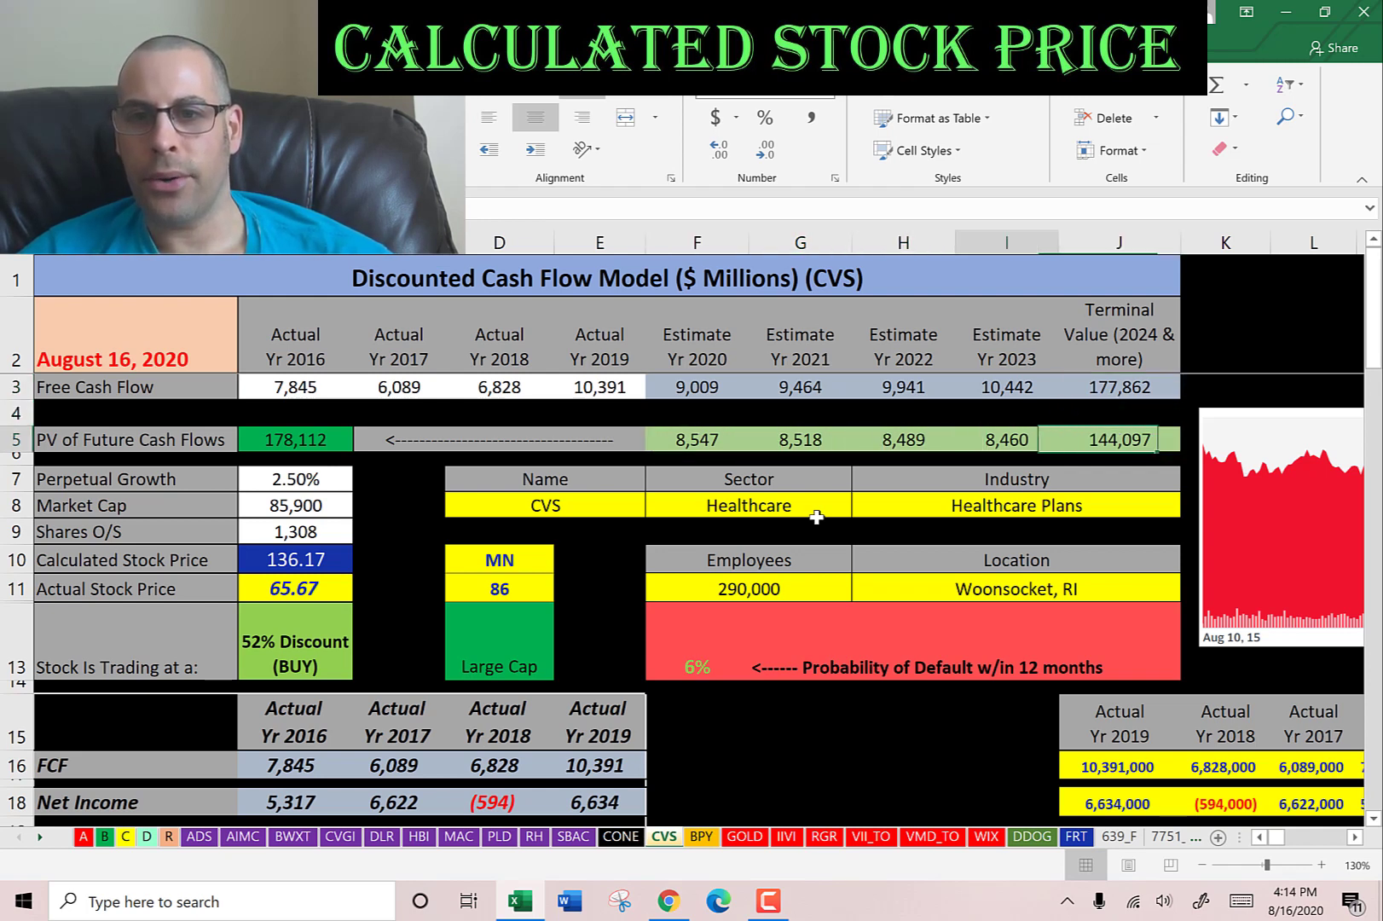
key("Left")
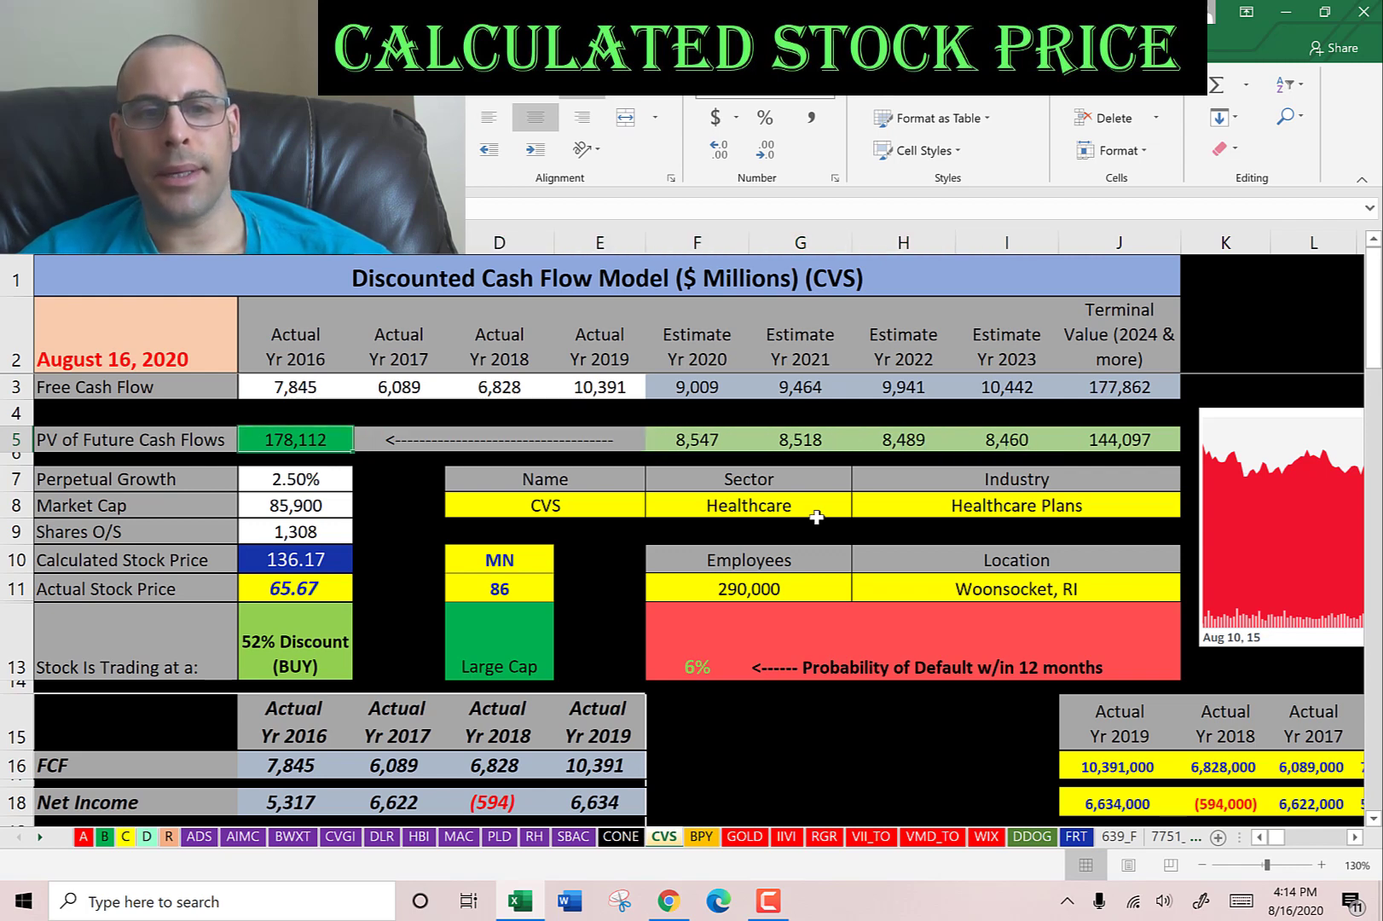
key("Down")
key("Down")
key("Down")
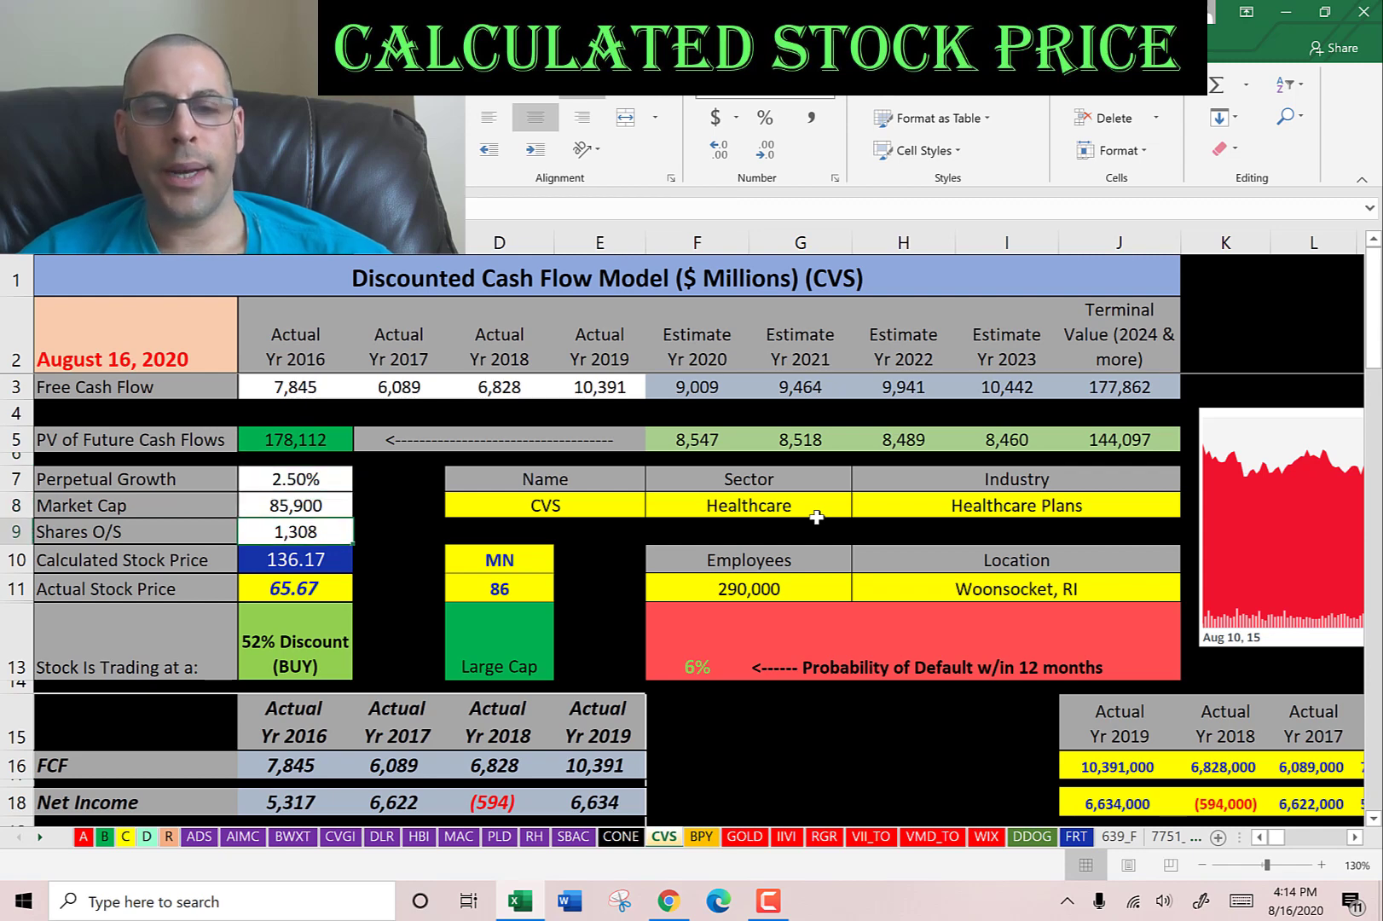
key("Down")
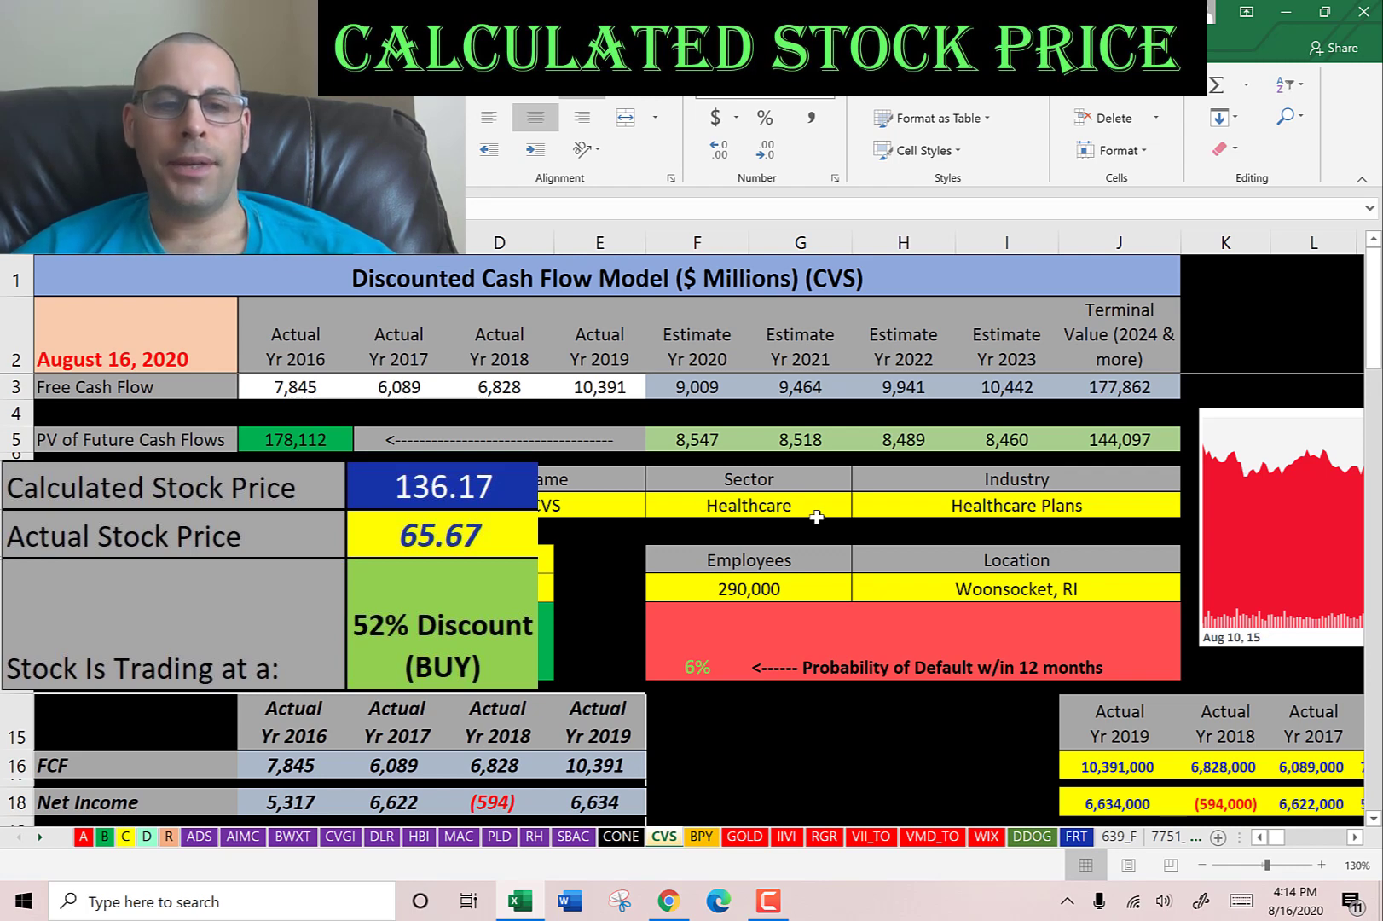
- Compare CVS's US$65.67 share price with Simply Wall St's US$140.66 fair value
key("alt+Tab")
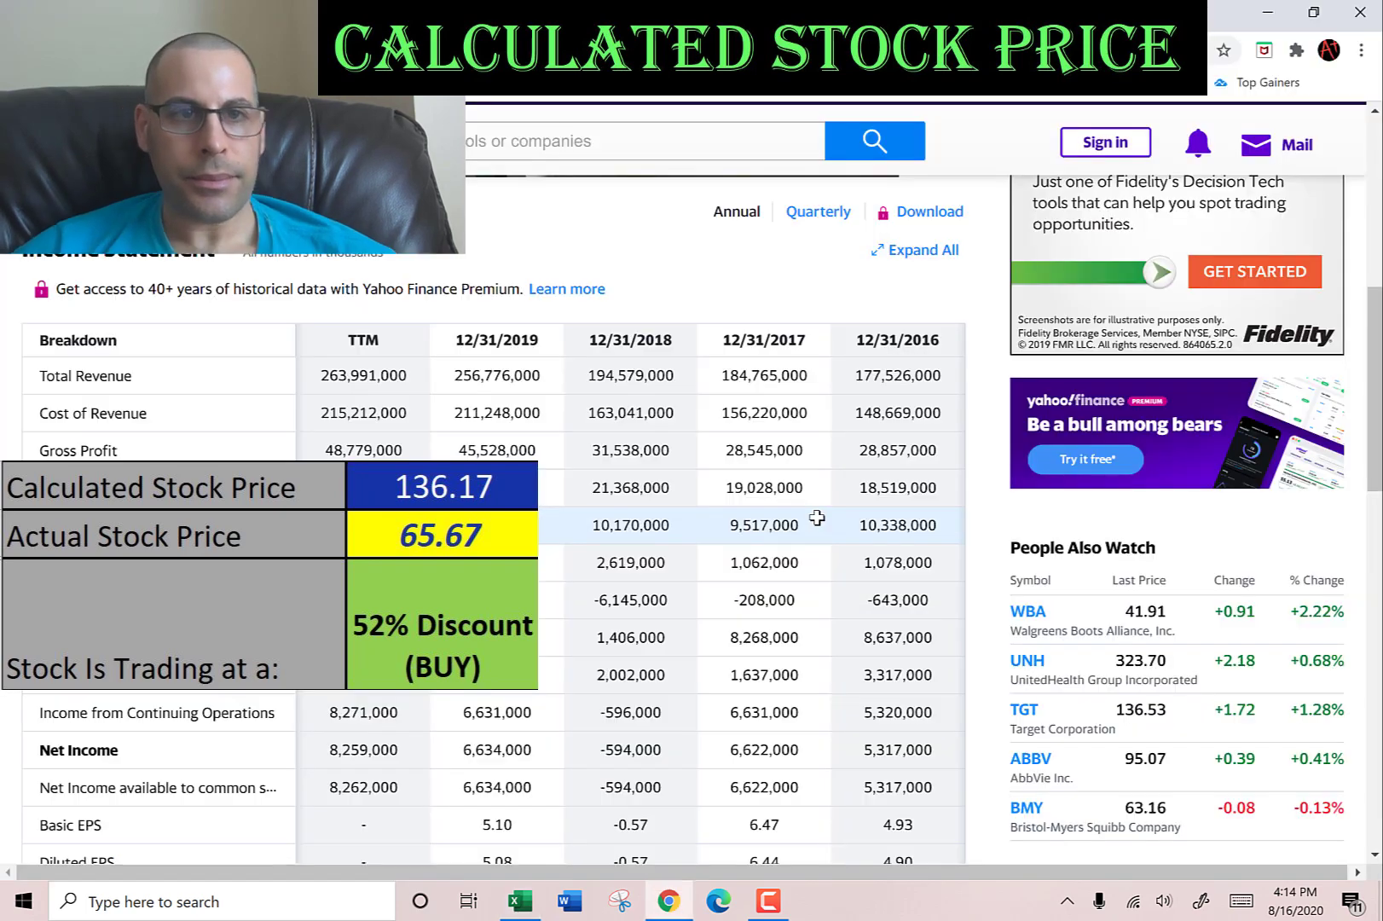
key("ctrl+Tab")
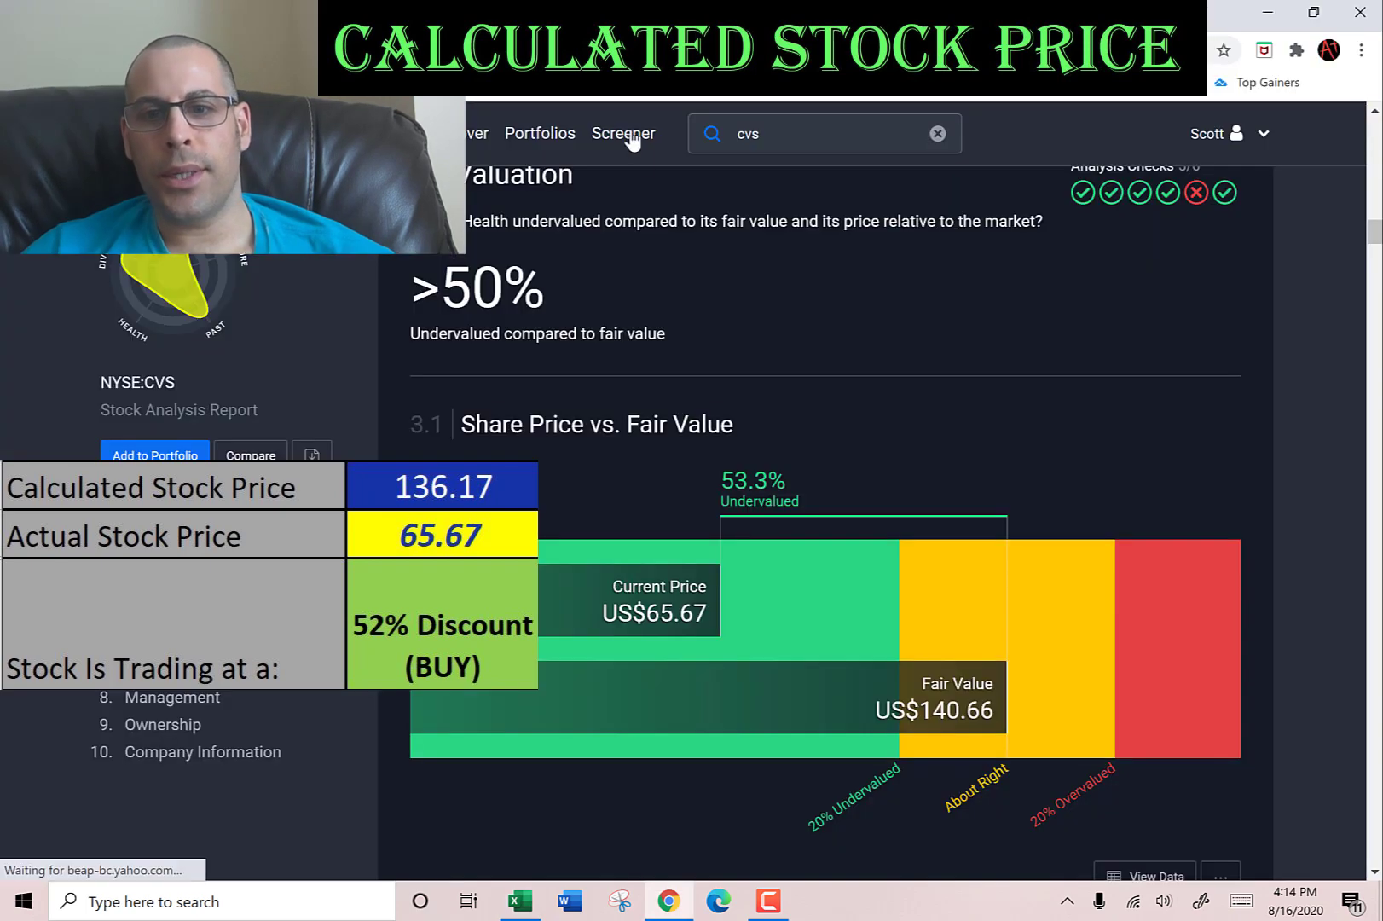
scroll(827, 330, "down", 3)
key("alt+Tab")
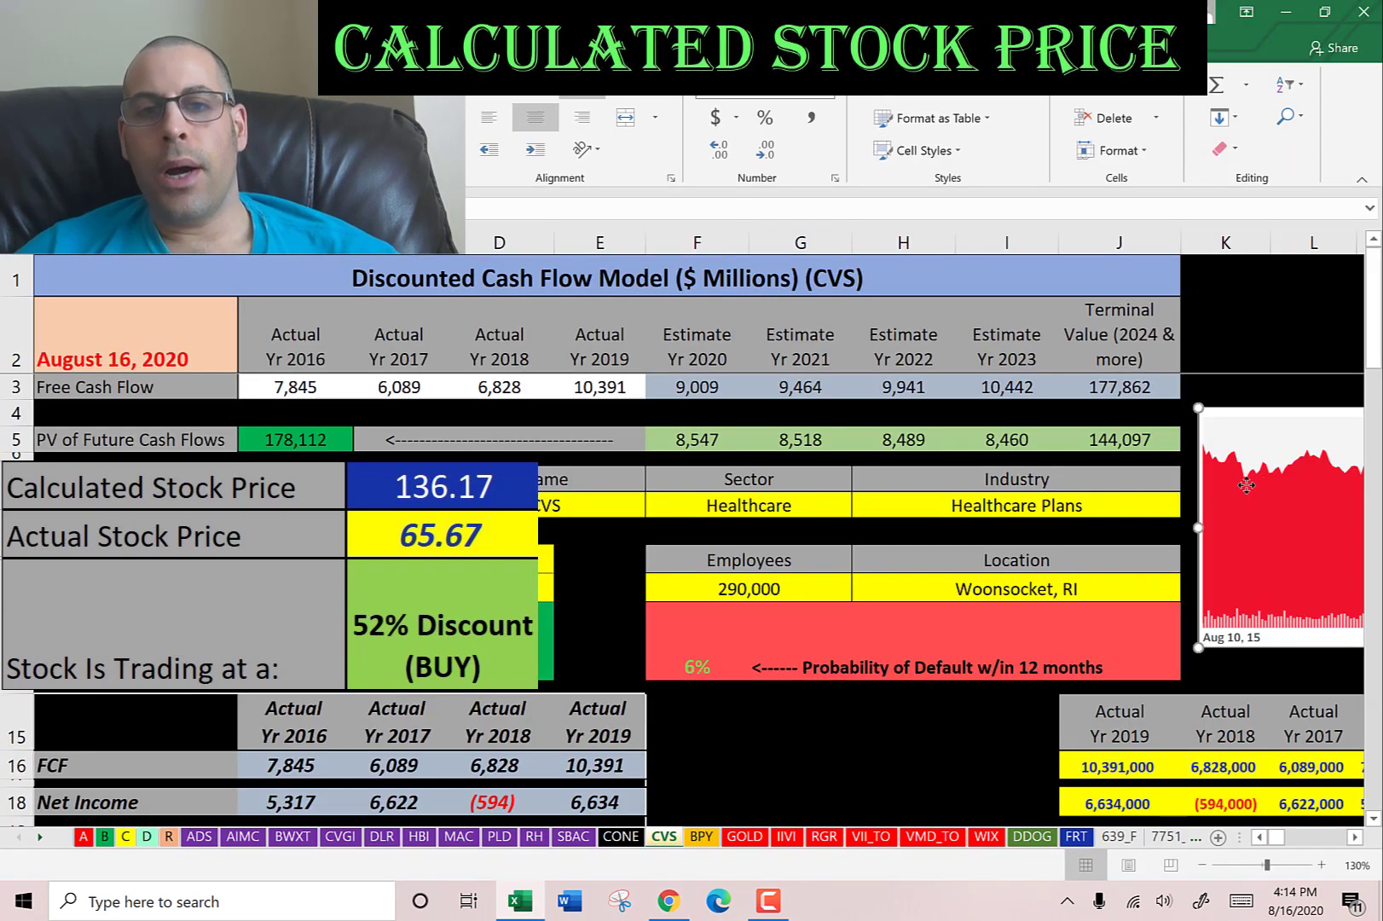
- Drag the CVS stock price chart from the right edge into the middle of the DCF sheet
left_click_drag(1261, 492, 440, 506)
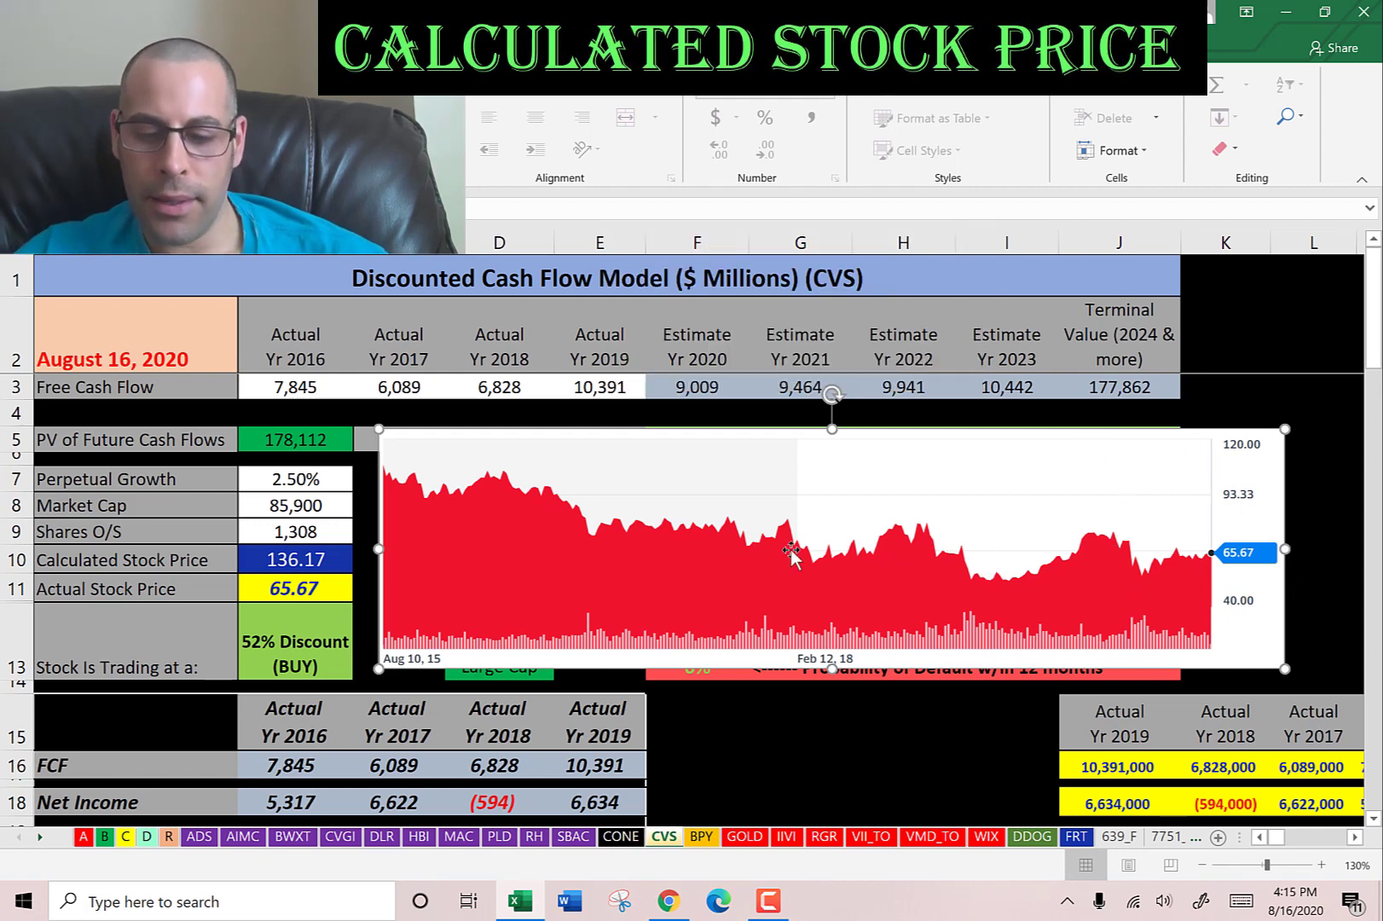
scroll(699, 517, "down", 7)
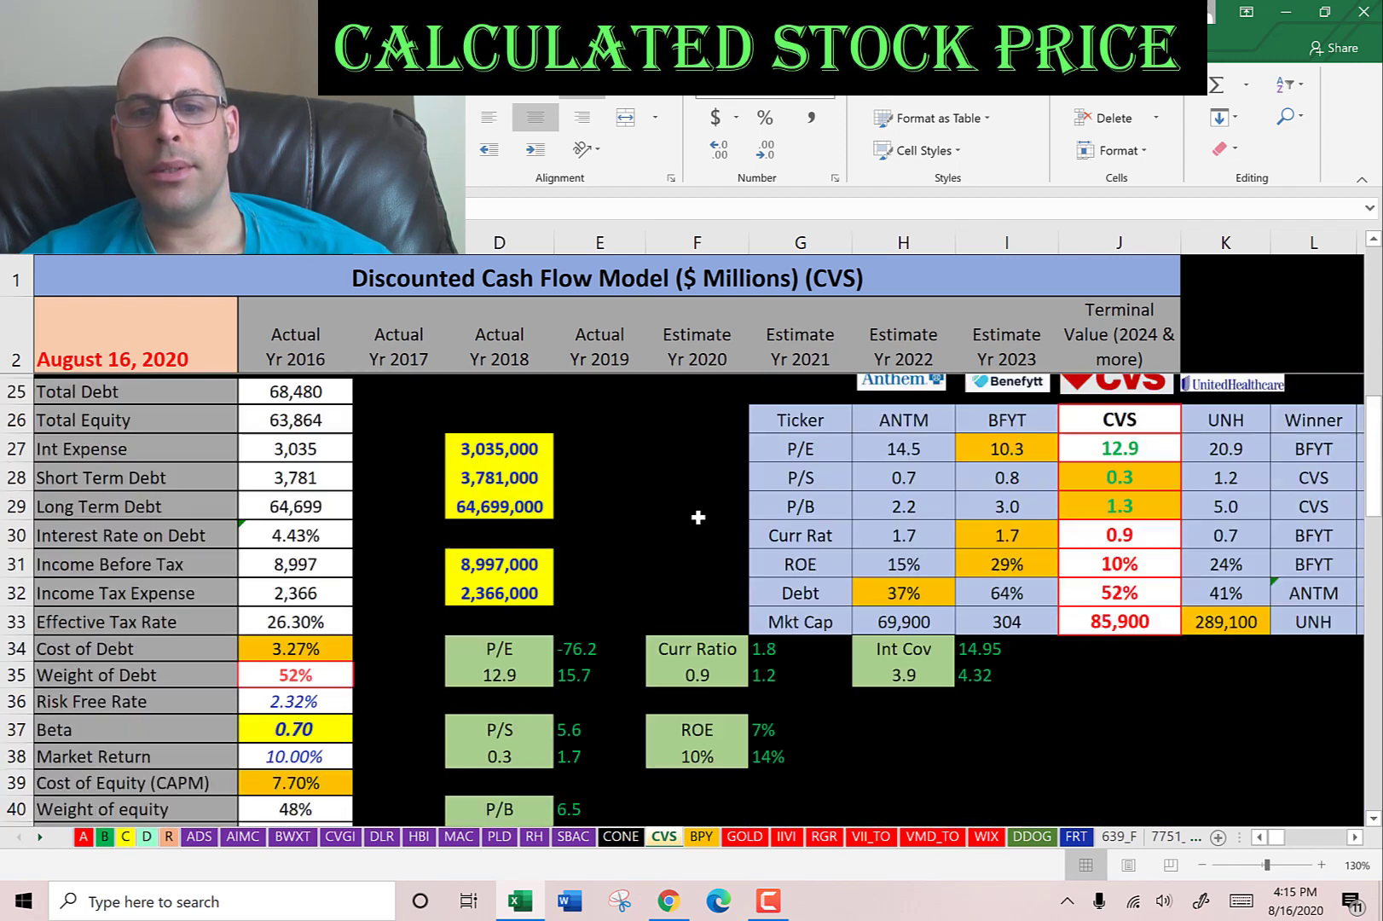
- Review the peer table's CVS P/E 12.9, P/S 0.3 and P/B result cells
scroll(698, 518, "down", 2)
left_click(524, 501)
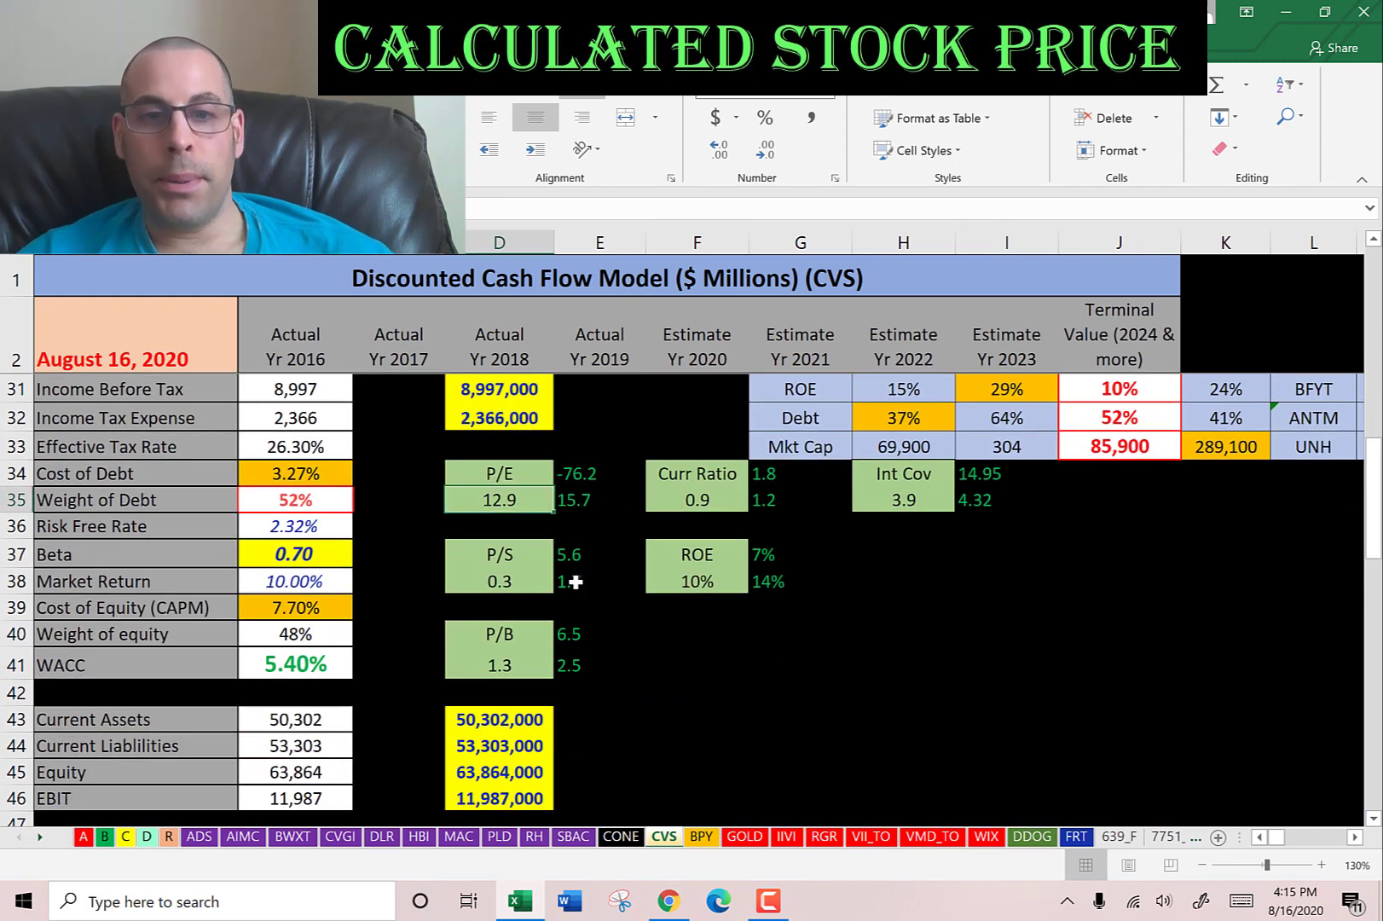
left_click(500, 579)
left_click(513, 663)
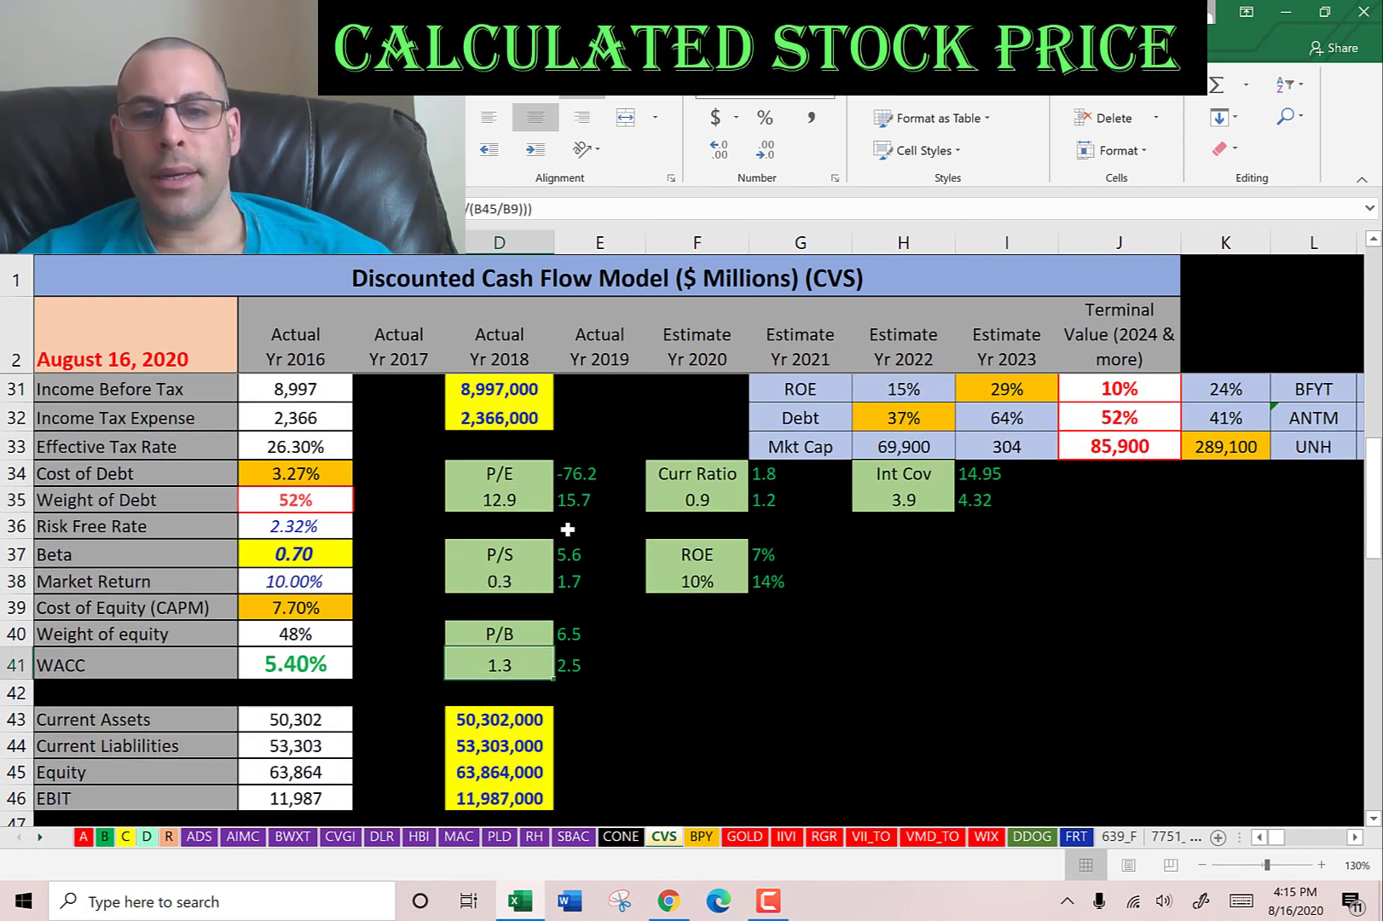
- Trace P/E 12.9 from 6,634 net income over 1,308 shares, and P/S from 196.30 sales per share
scroll(560, 513, "down", 6)
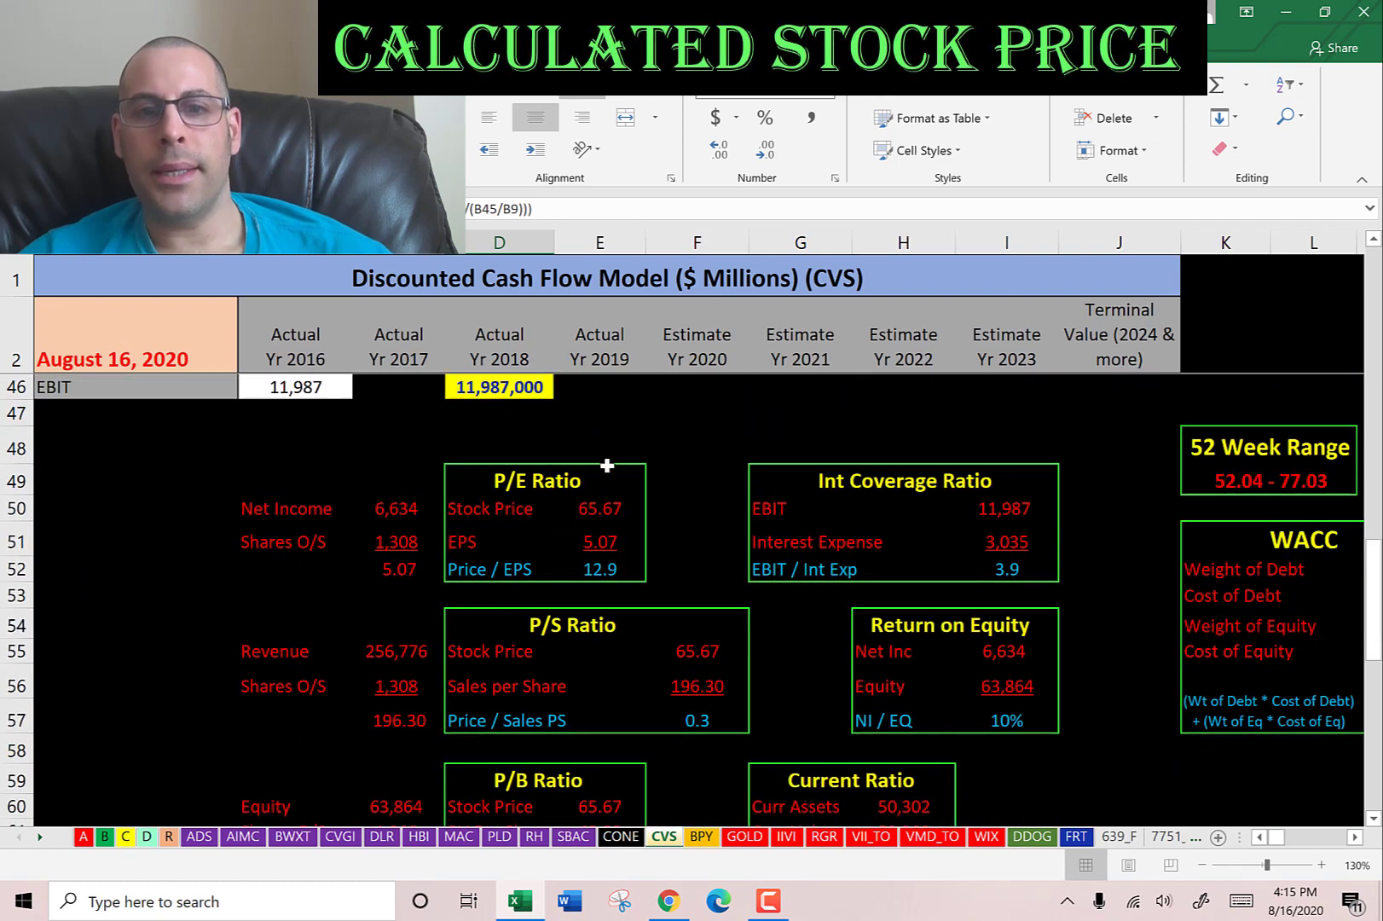
left_click(605, 450)
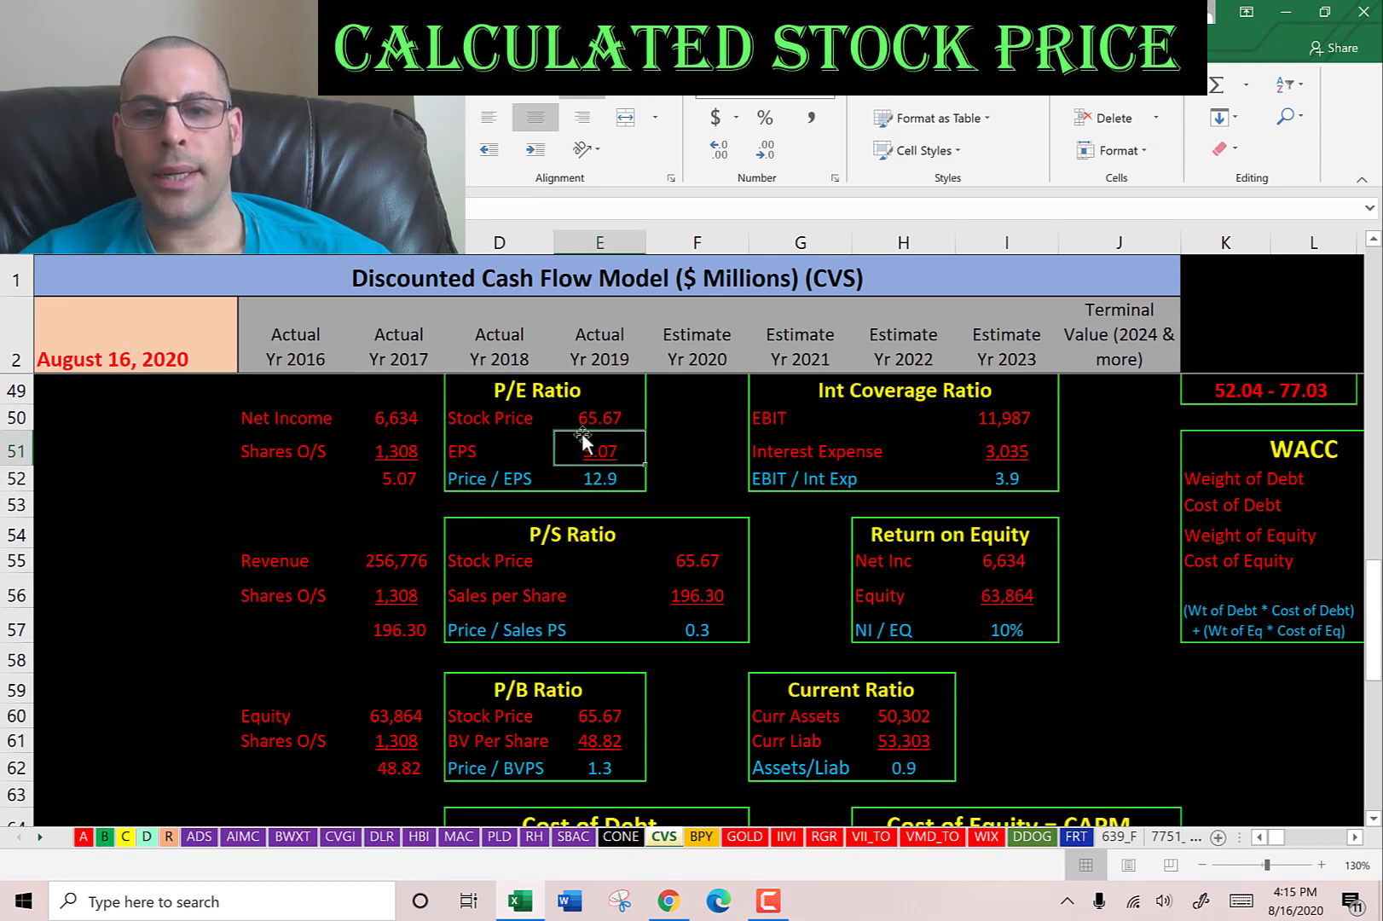
left_click(391, 416)
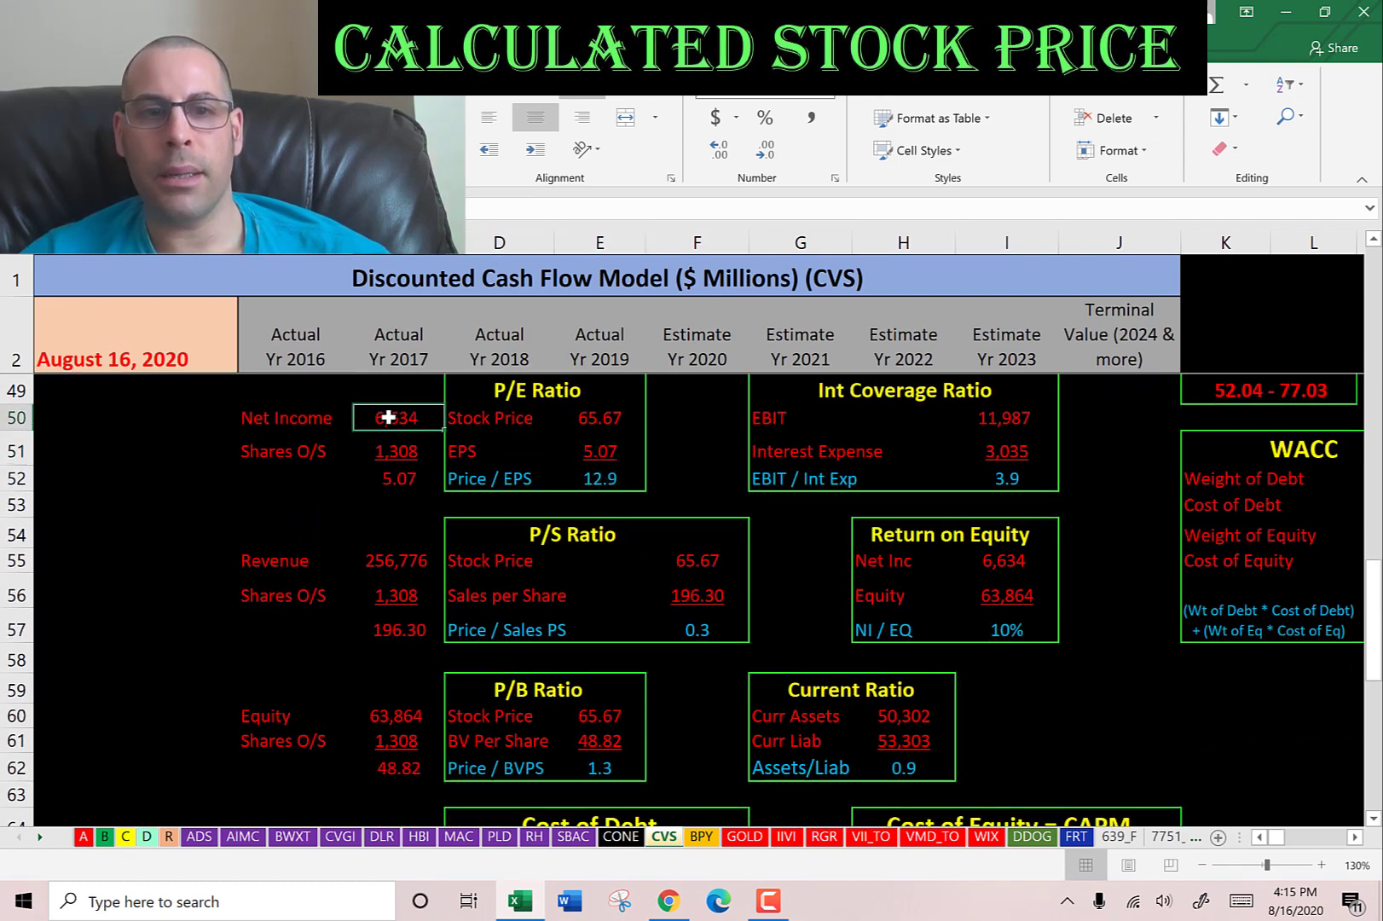
left_click(381, 454)
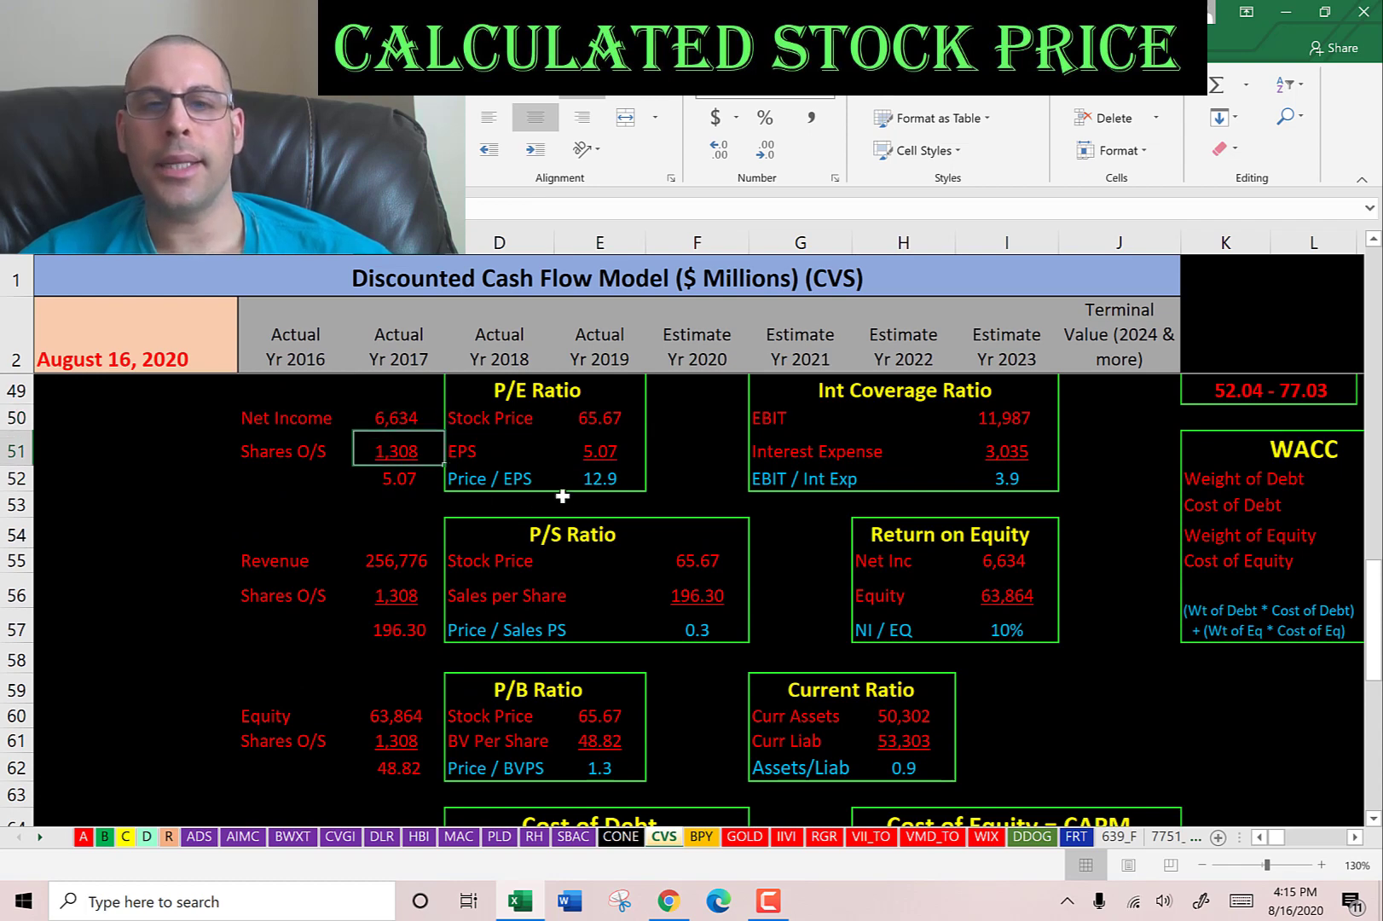
left_click(599, 479)
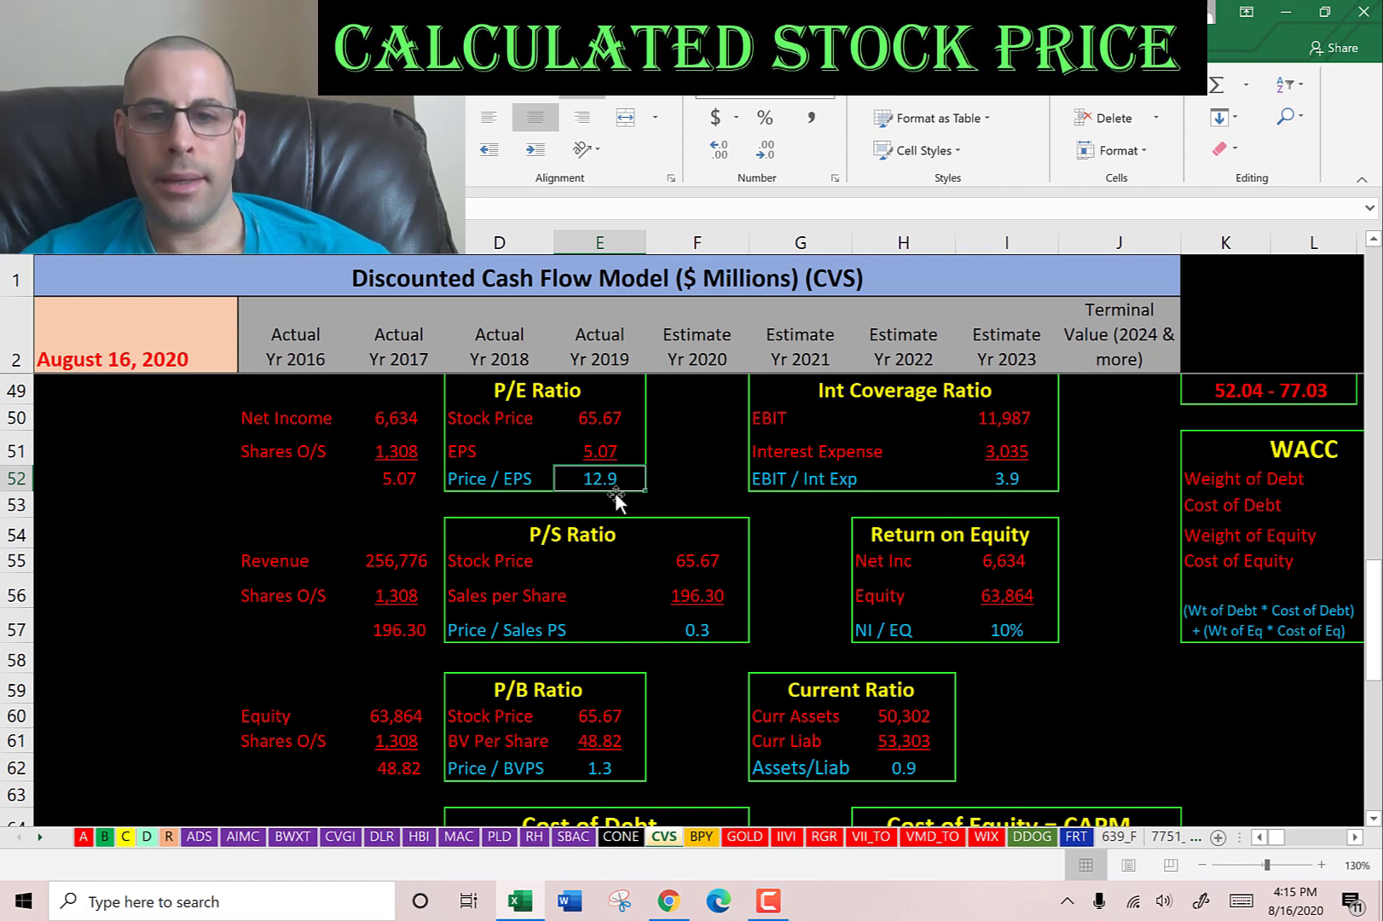
left_click(696, 560)
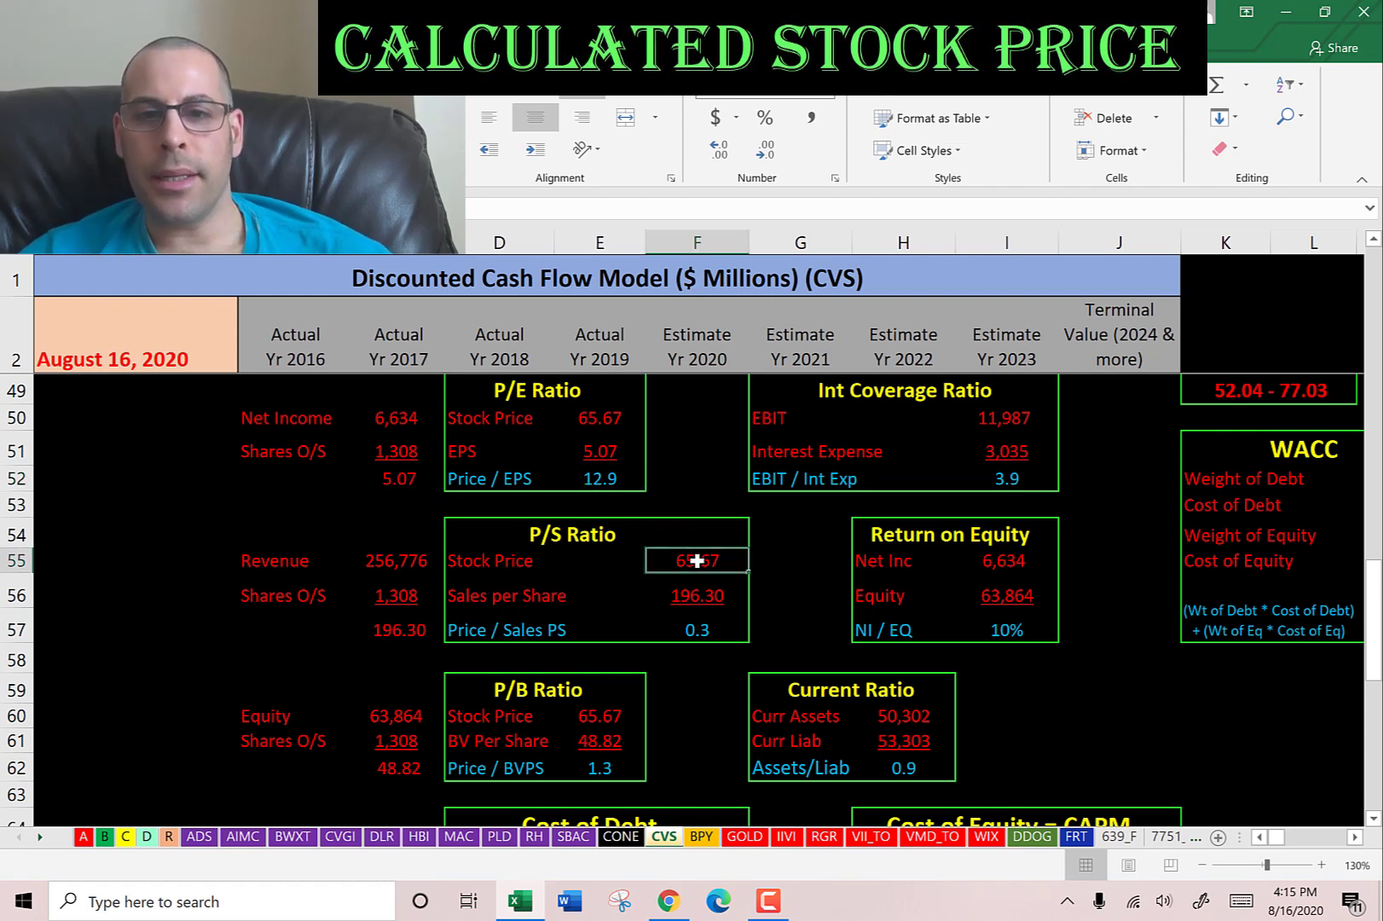
left_click(691, 596)
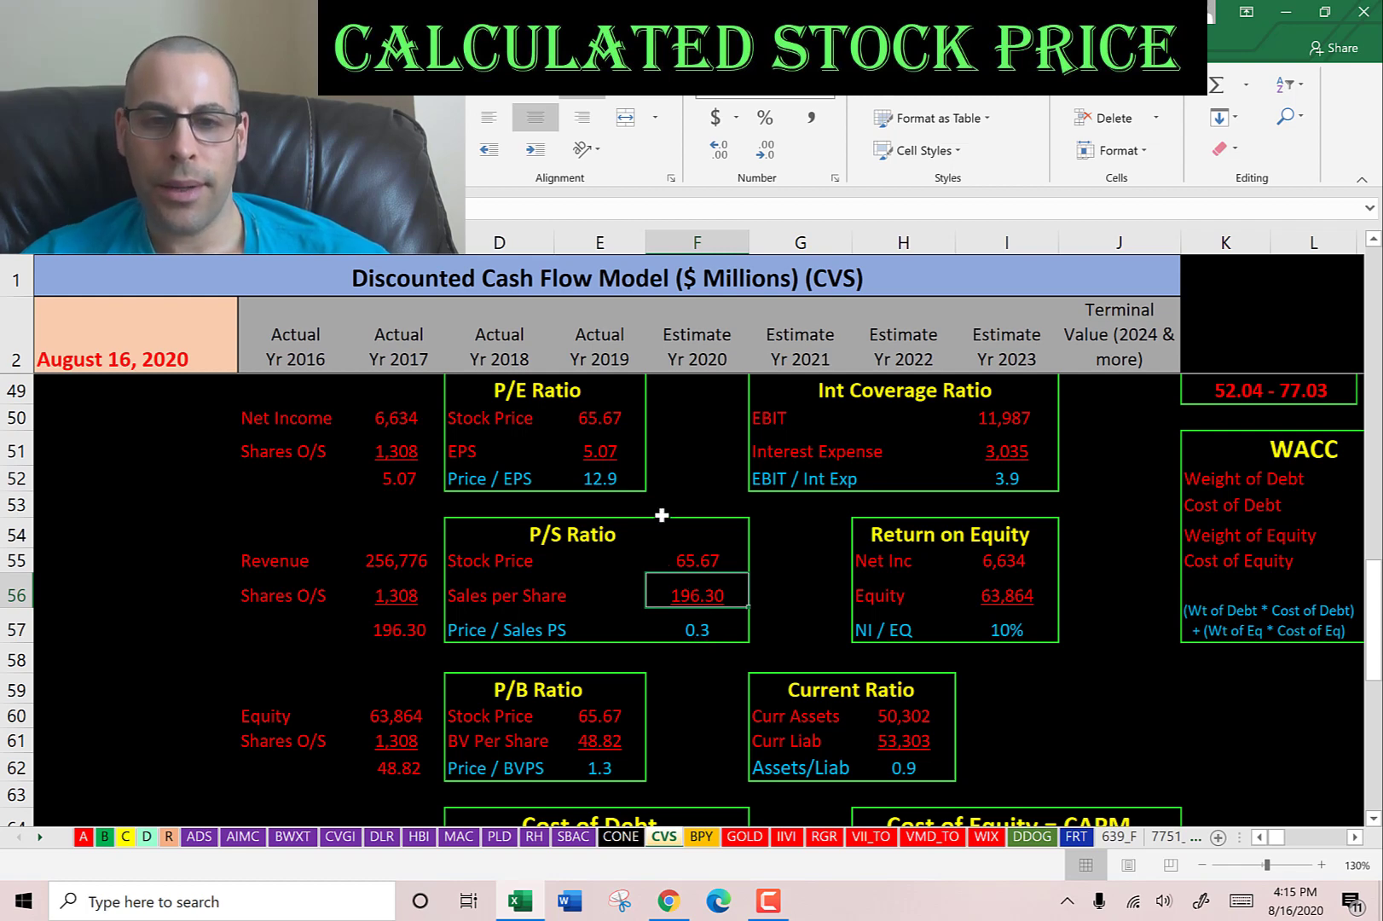
- Inspect the P/B box's 65.67 stock price, 48.82 book value per share and 63,864 equity
scroll(661, 514, "down", 2)
scroll(662, 514, "down", 1)
left_click(590, 443)
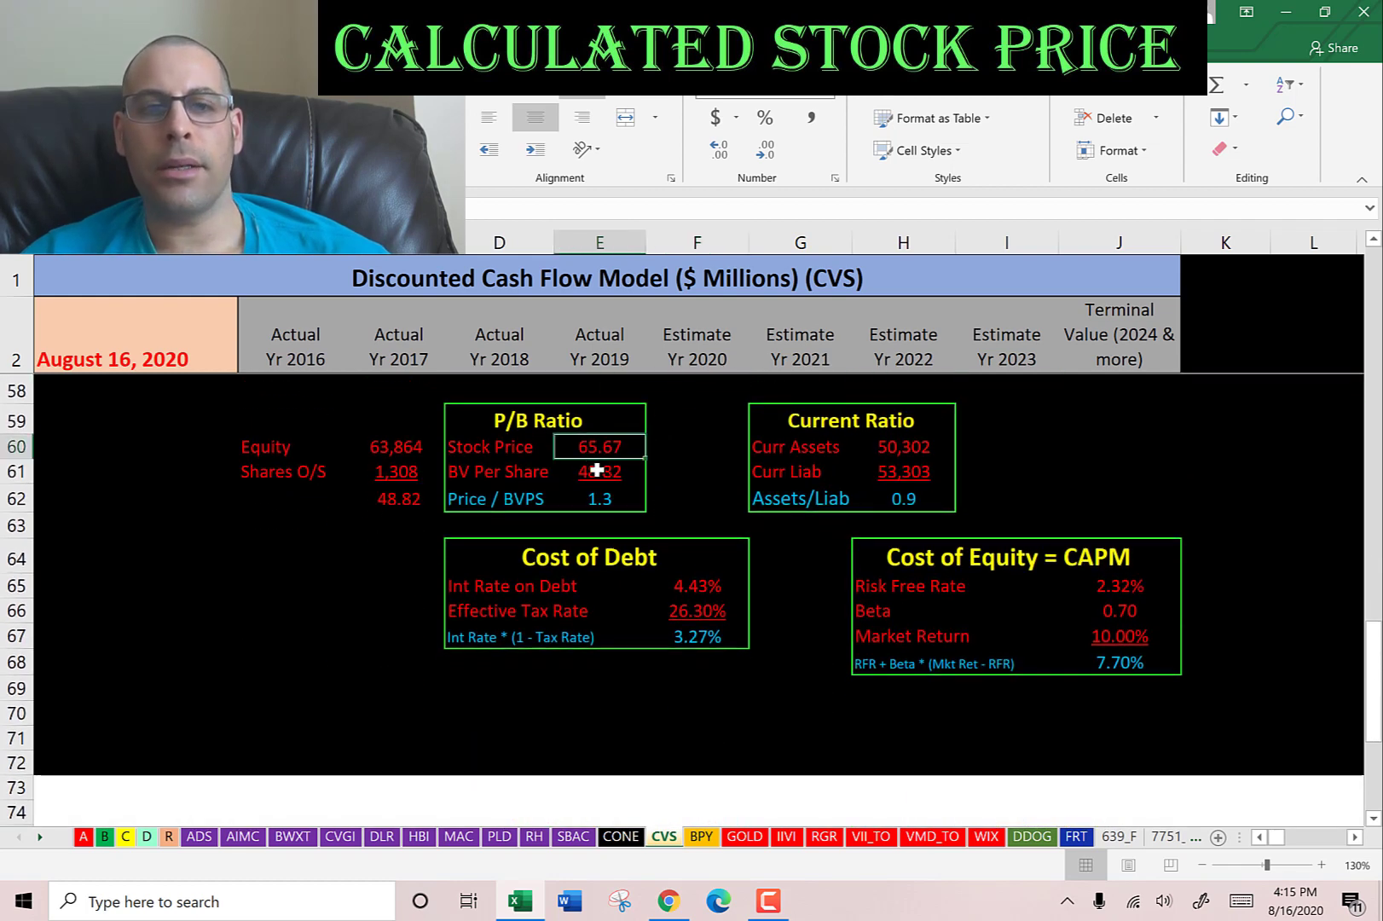
left_click(596, 478)
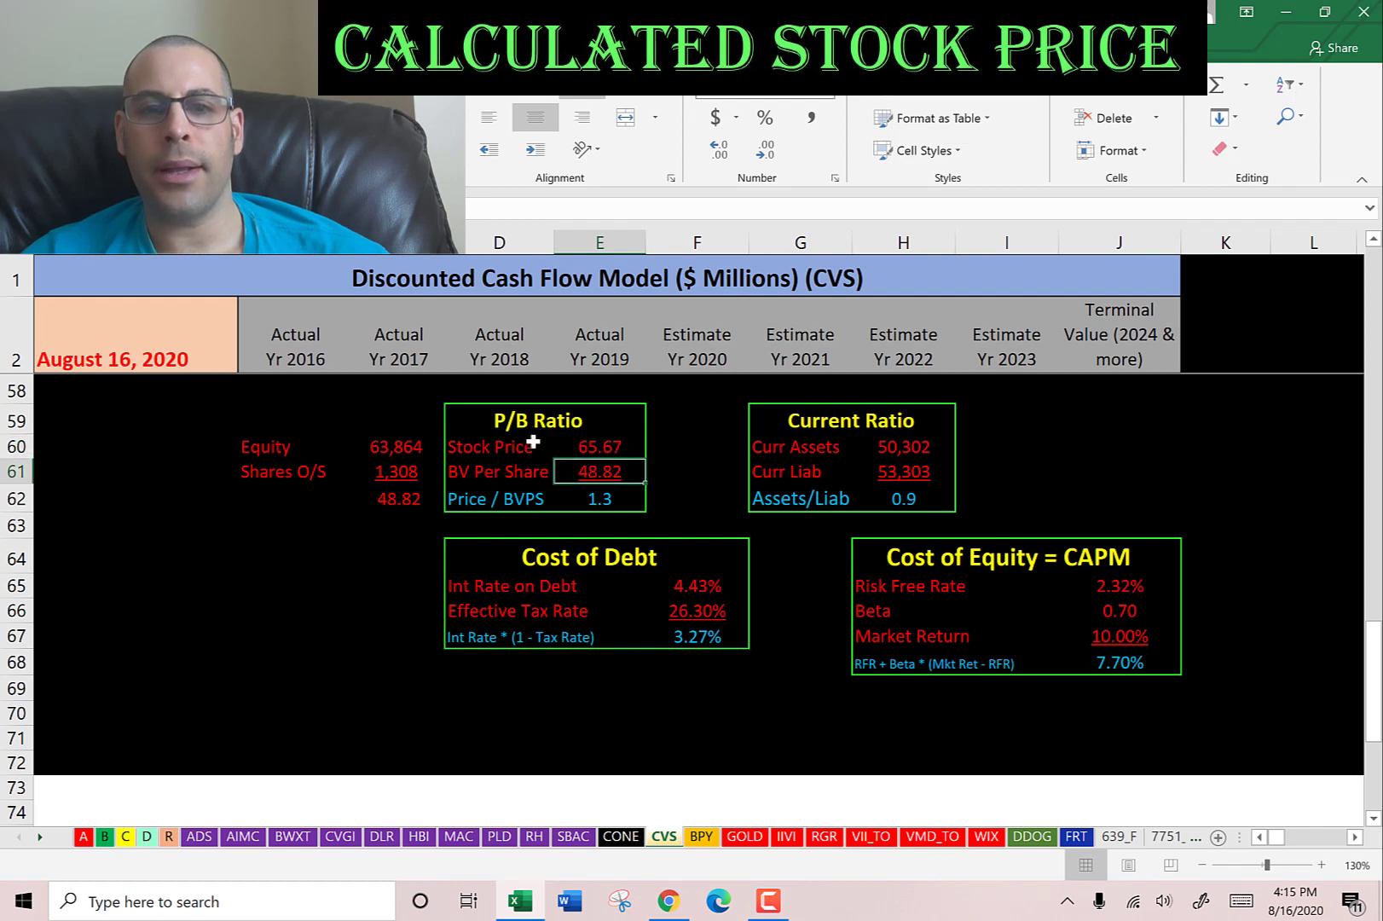
left_click(406, 445)
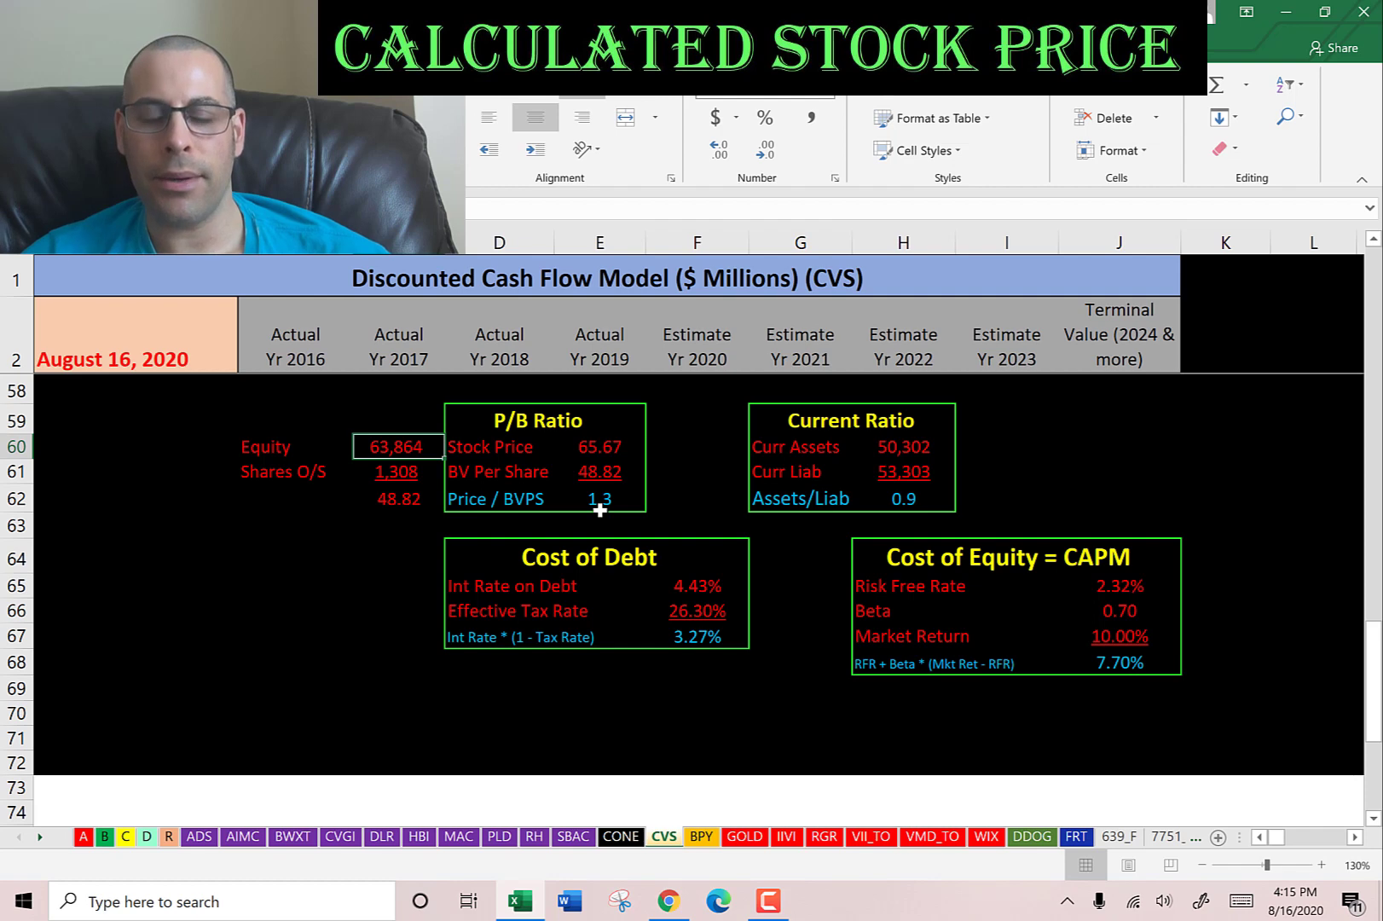
scroll(602, 512, "up", 1)
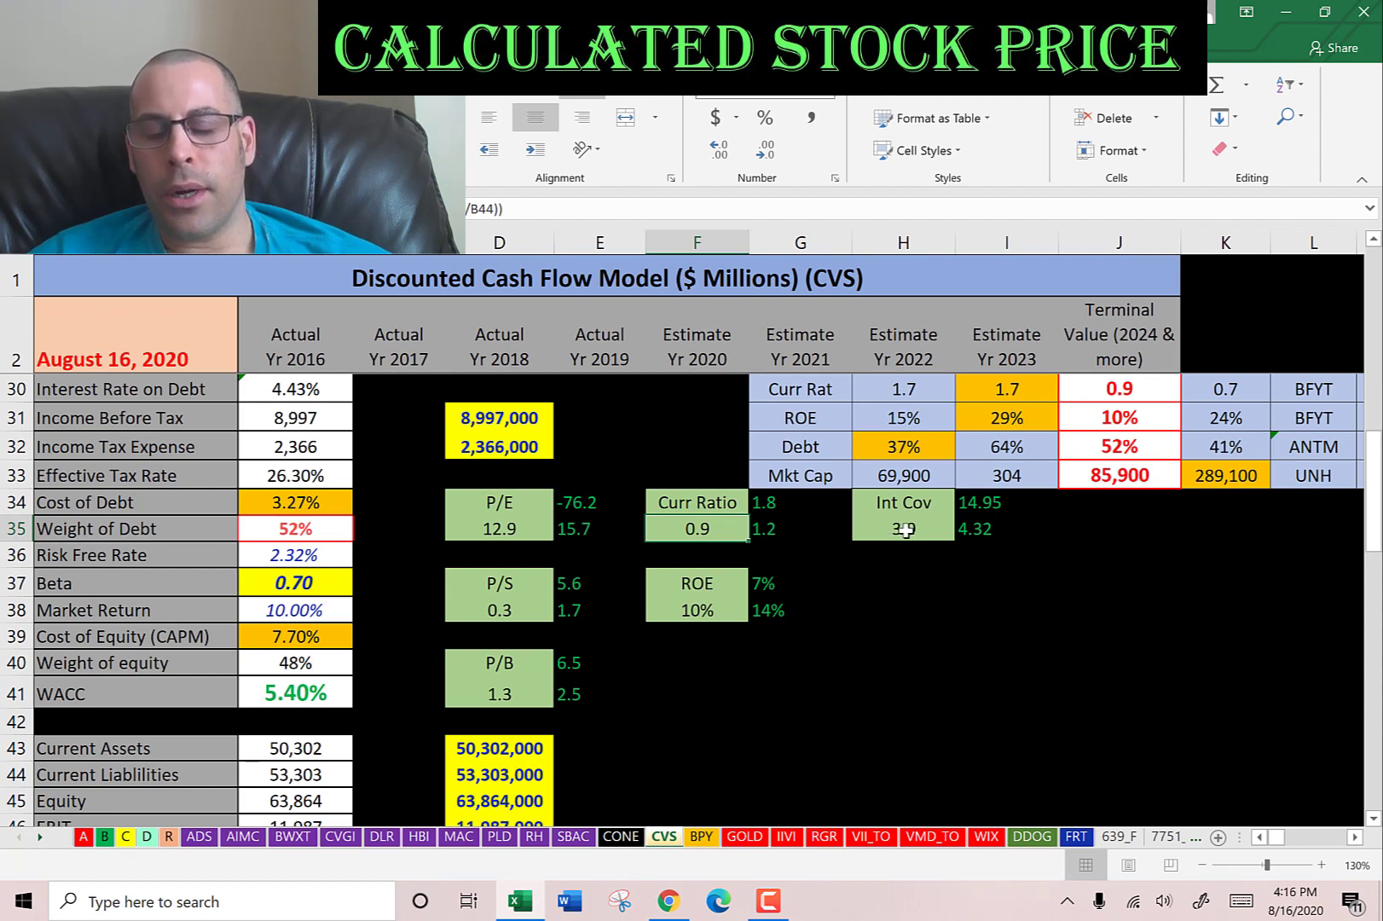
- Check interest coverage 3.9 and ROE 10%, then current ratio inputs 50,302 and 53,303
left_click(906, 529)
left_click(695, 607)
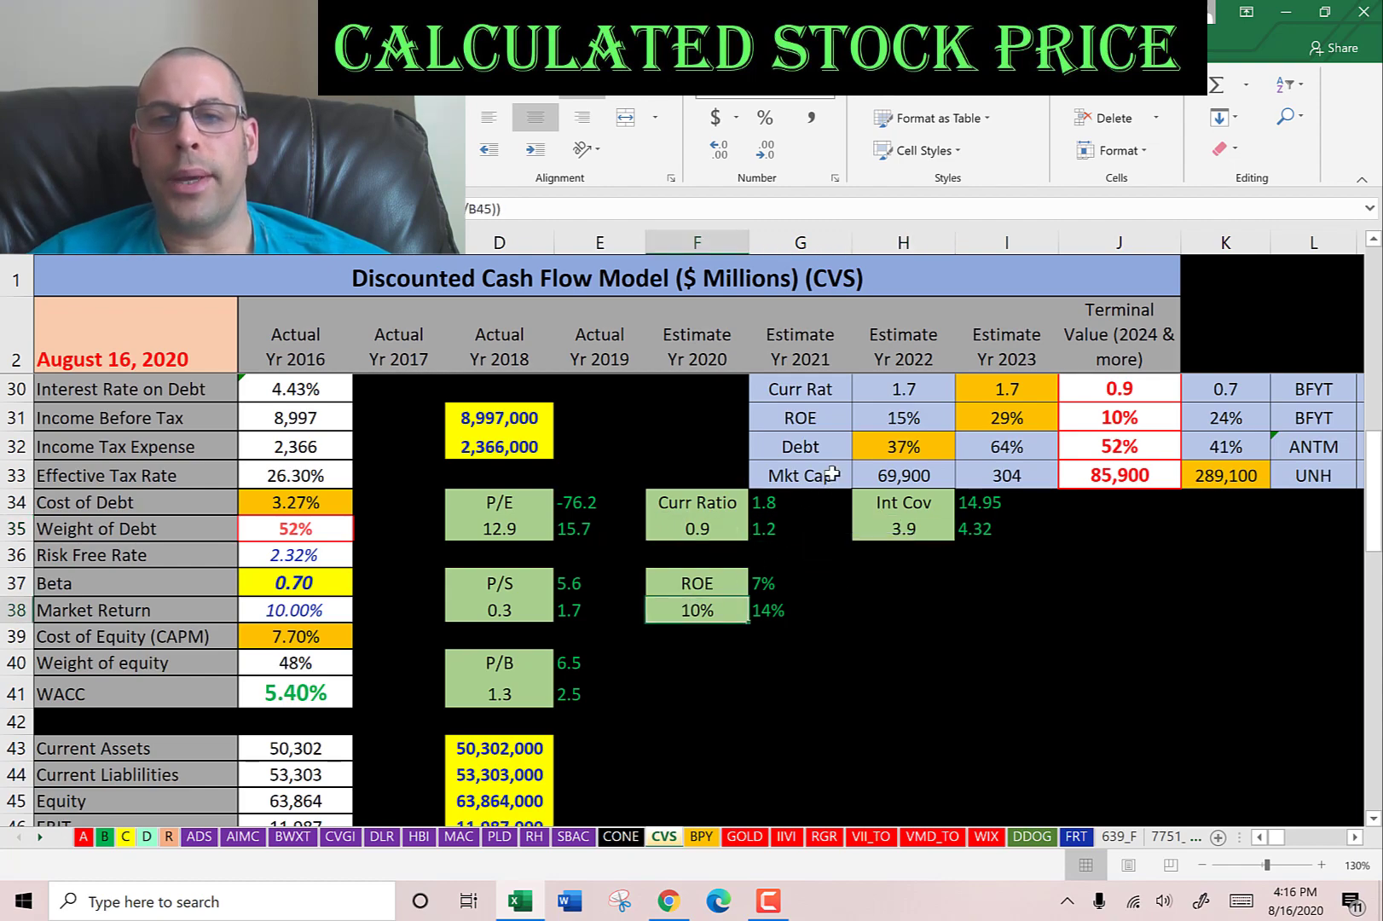
scroll(831, 475, "down", 8)
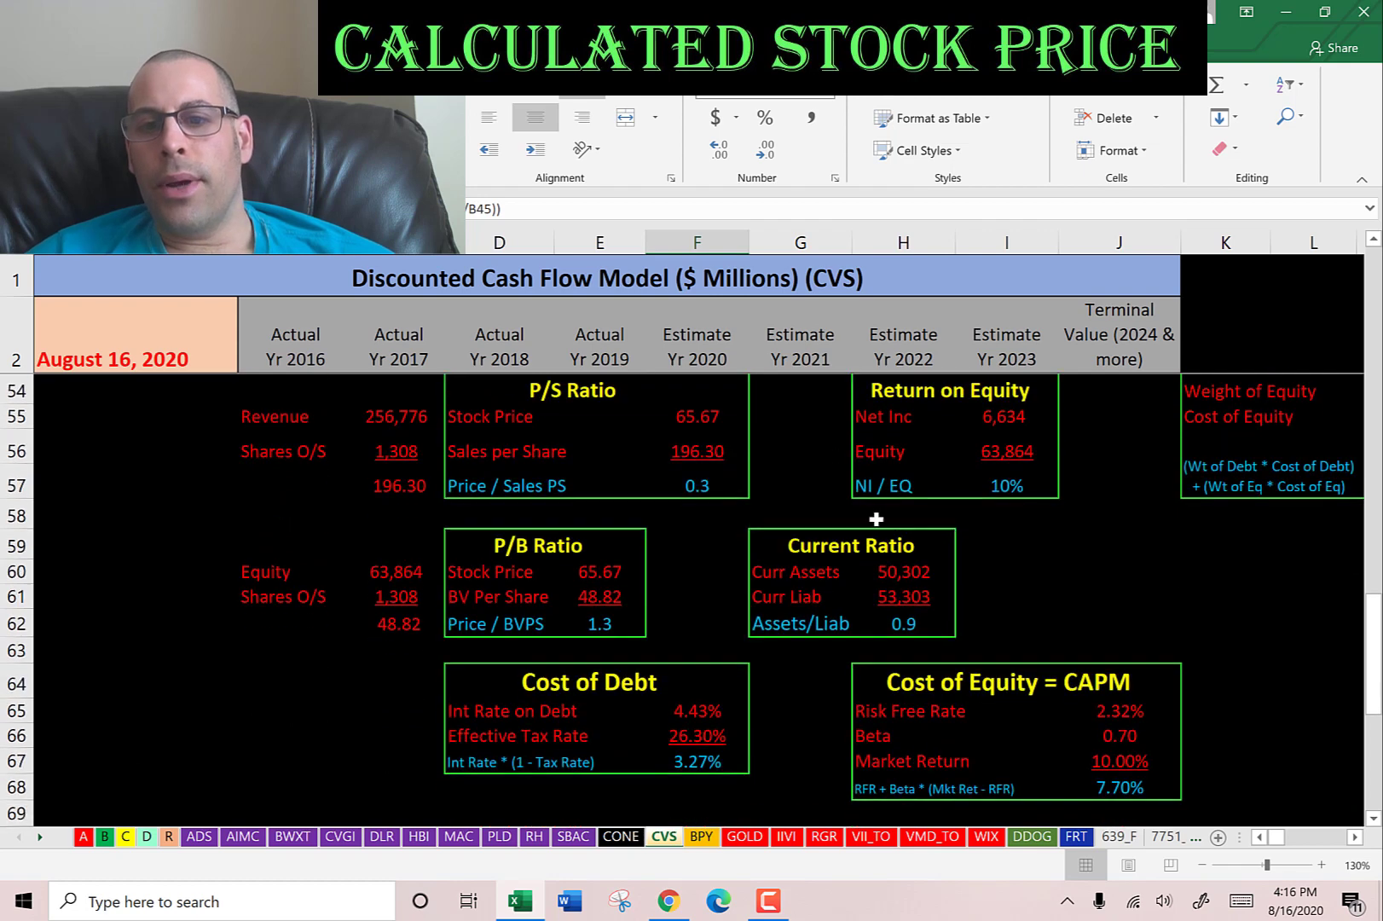
left_click(909, 574)
left_click(924, 598)
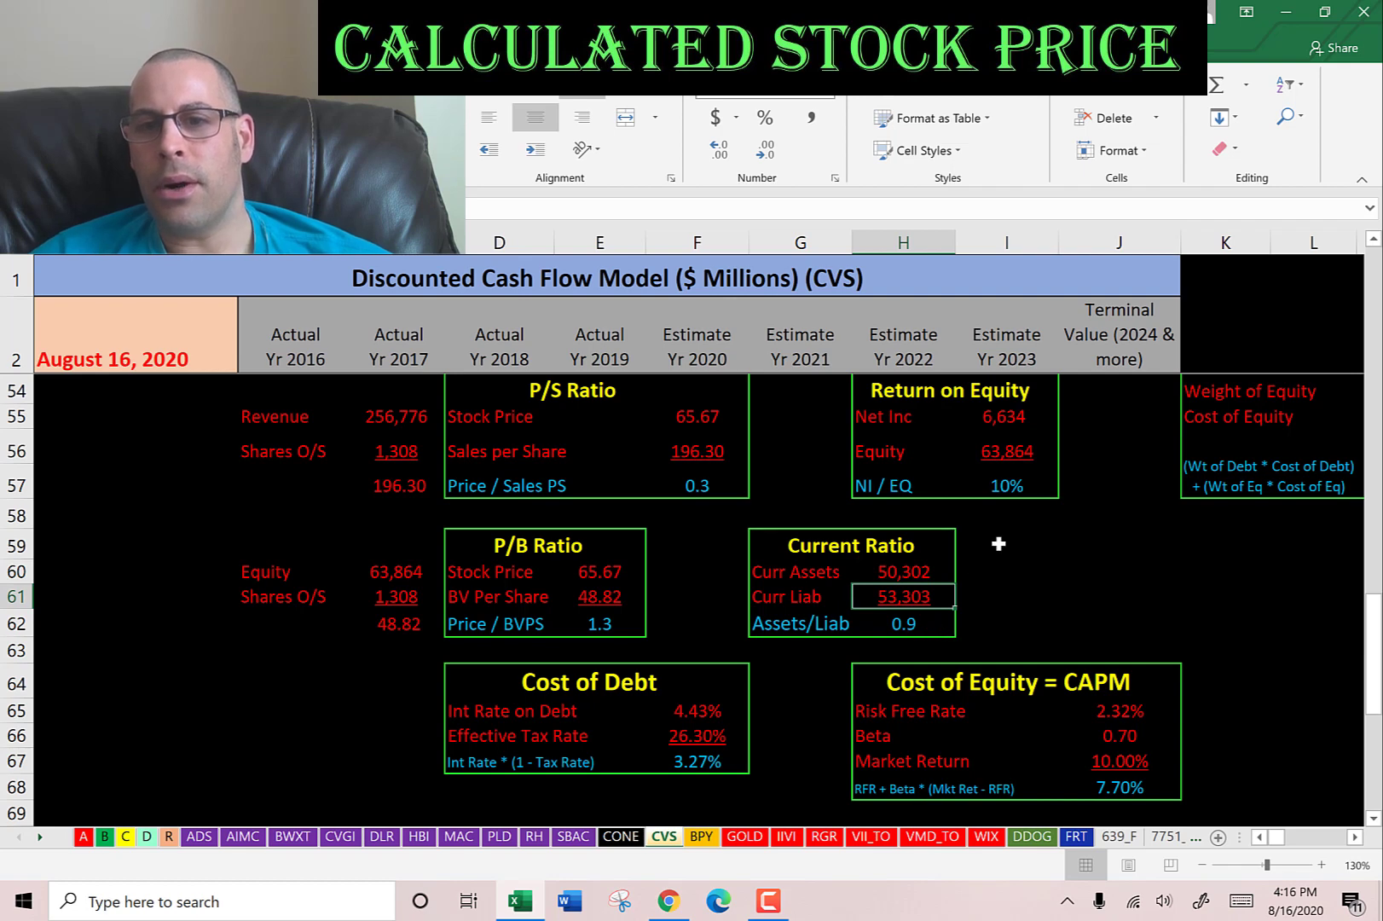
scroll(996, 543, "up", 1)
- Check ROE's net income and equity inputs, and interest coverage's EBIT 11,987 and interest 3,035
left_click(1003, 510)
left_click(999, 542)
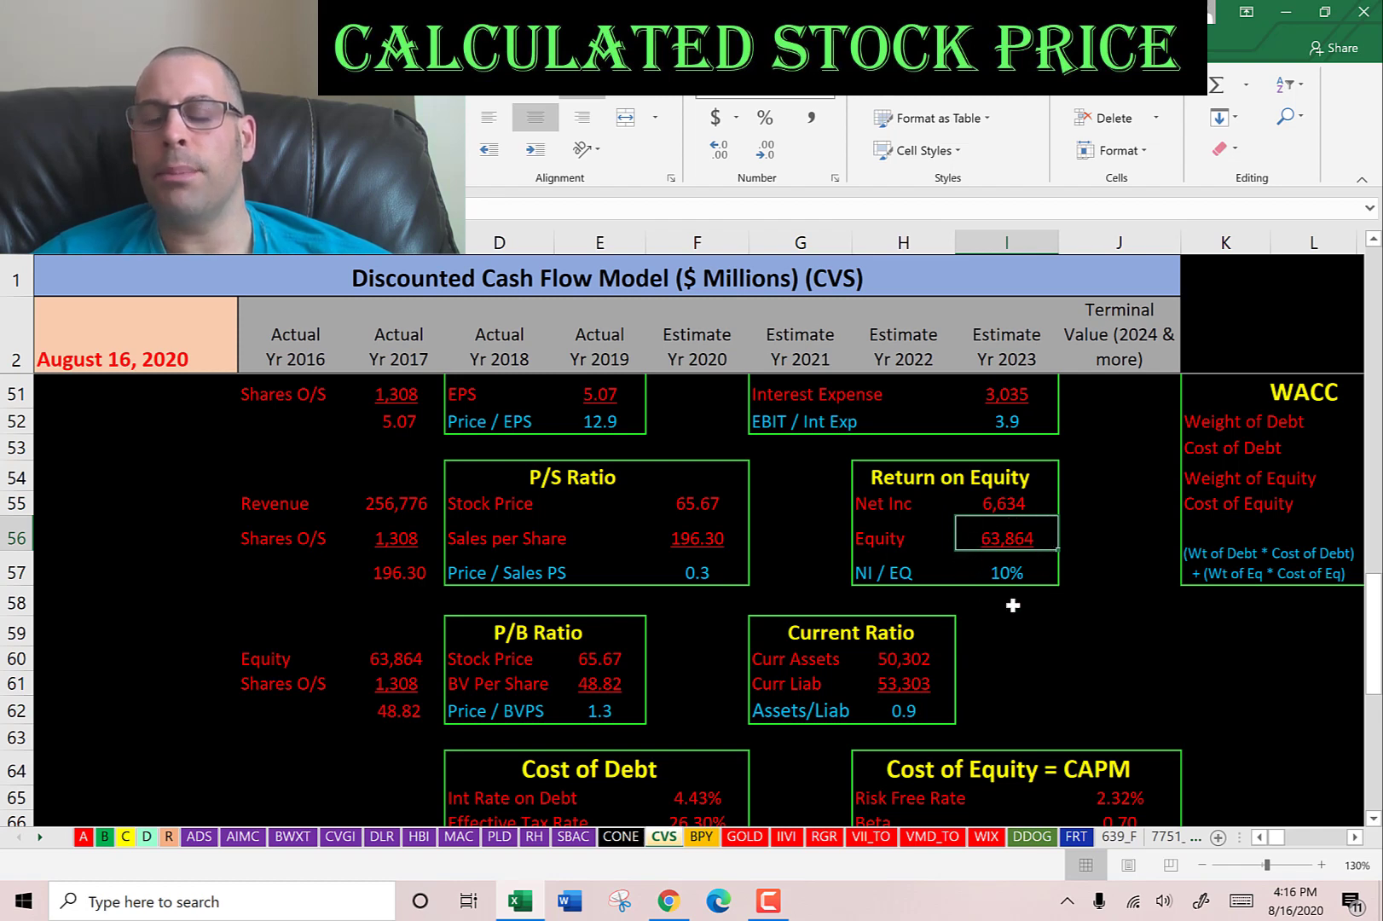
scroll(988, 563, "up", 2)
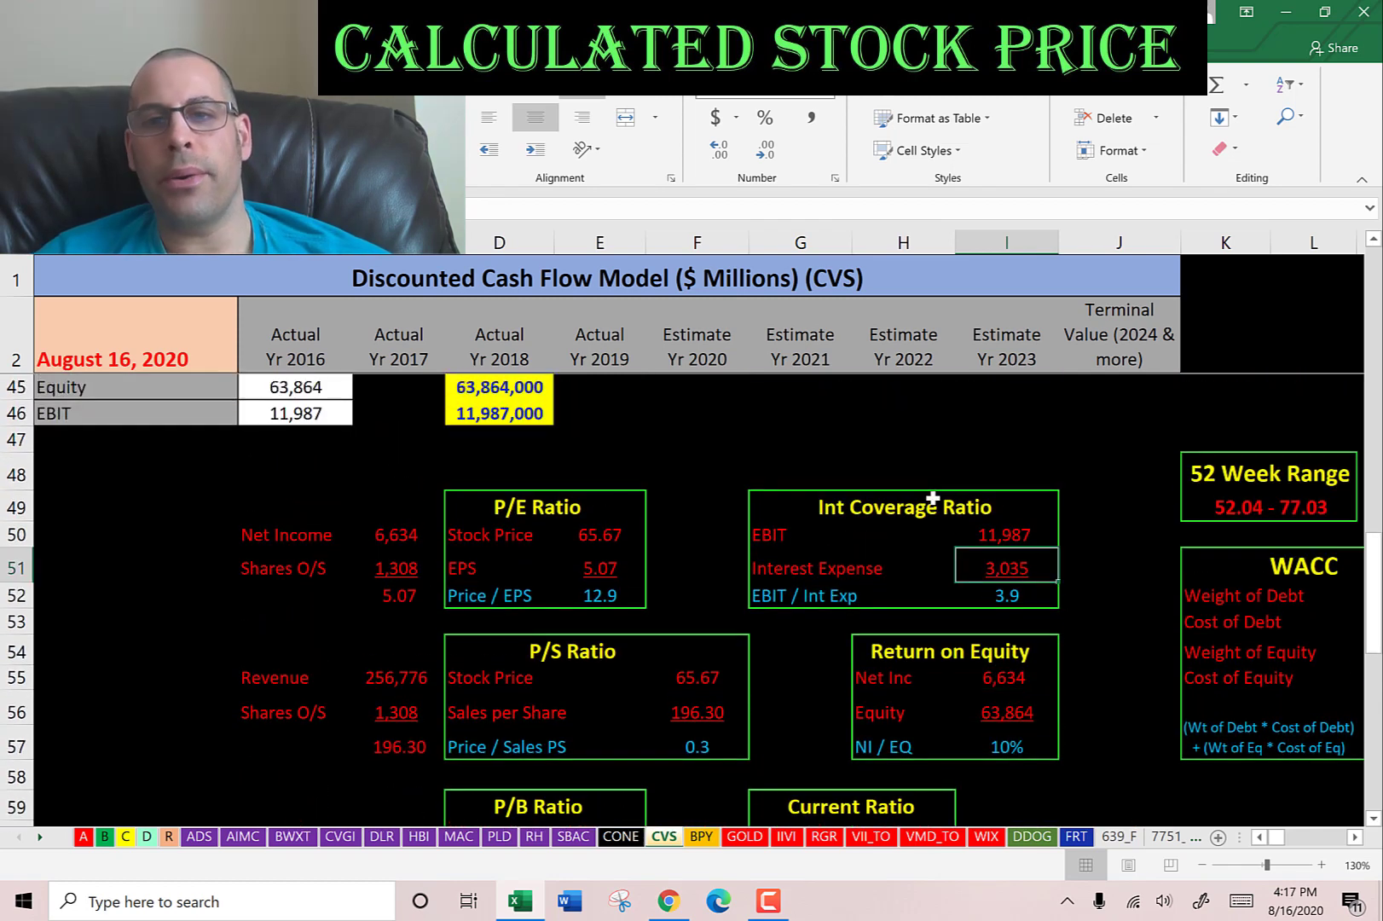
left_click(930, 506)
left_click(1017, 534)
left_click(1008, 567)
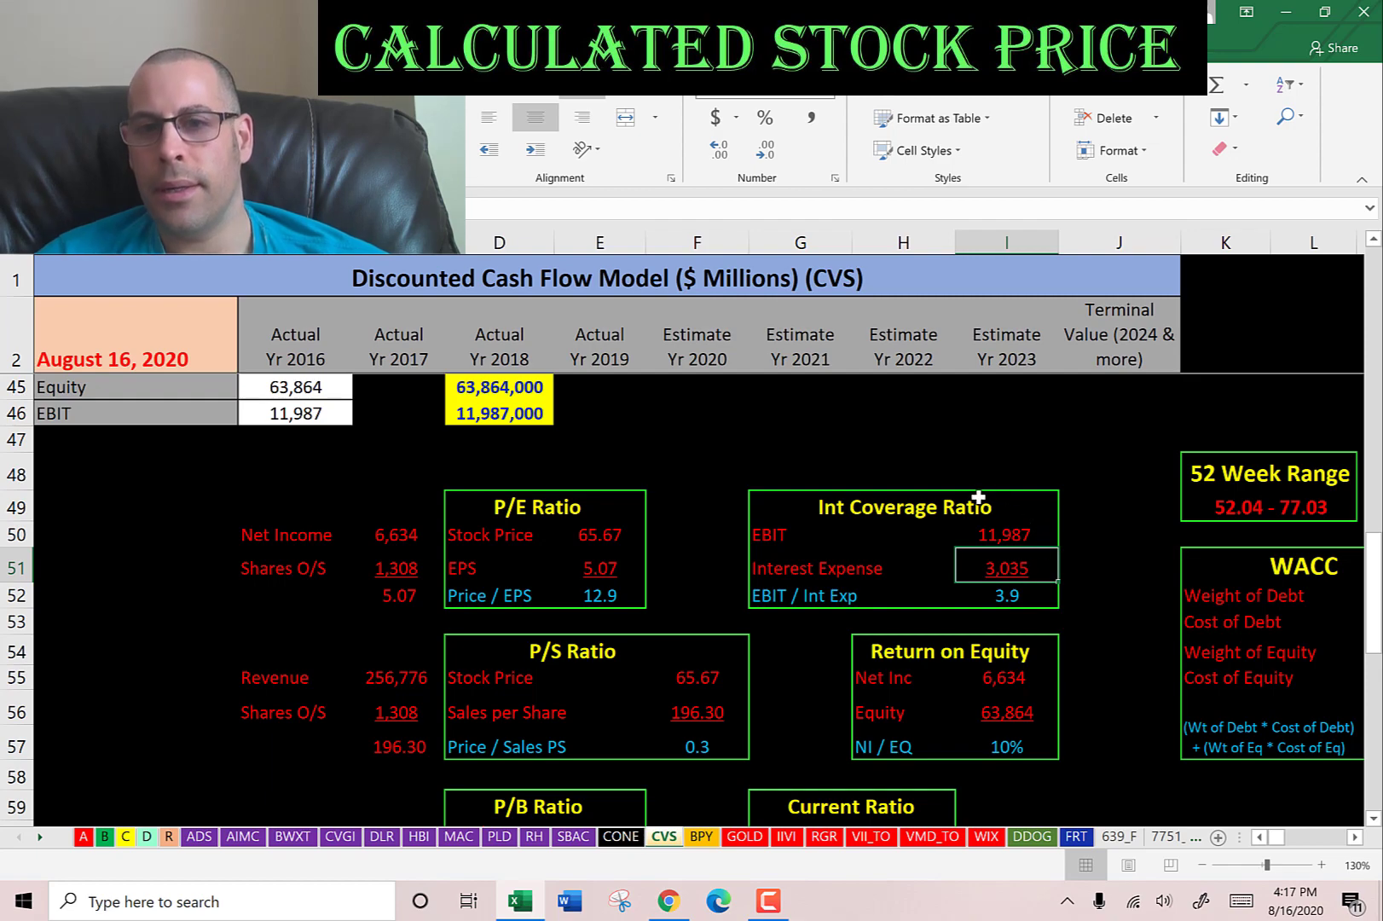
scroll(978, 497, "up", 7)
- Review the Winner and Avg columns, the ANTM and BFYT peers, and CVS's P/E 12.9 and P/S 0.3
left_click(956, 469)
key("Right")
key("Right")
key("Right")
key("Right")
key("Right")
key("Right")
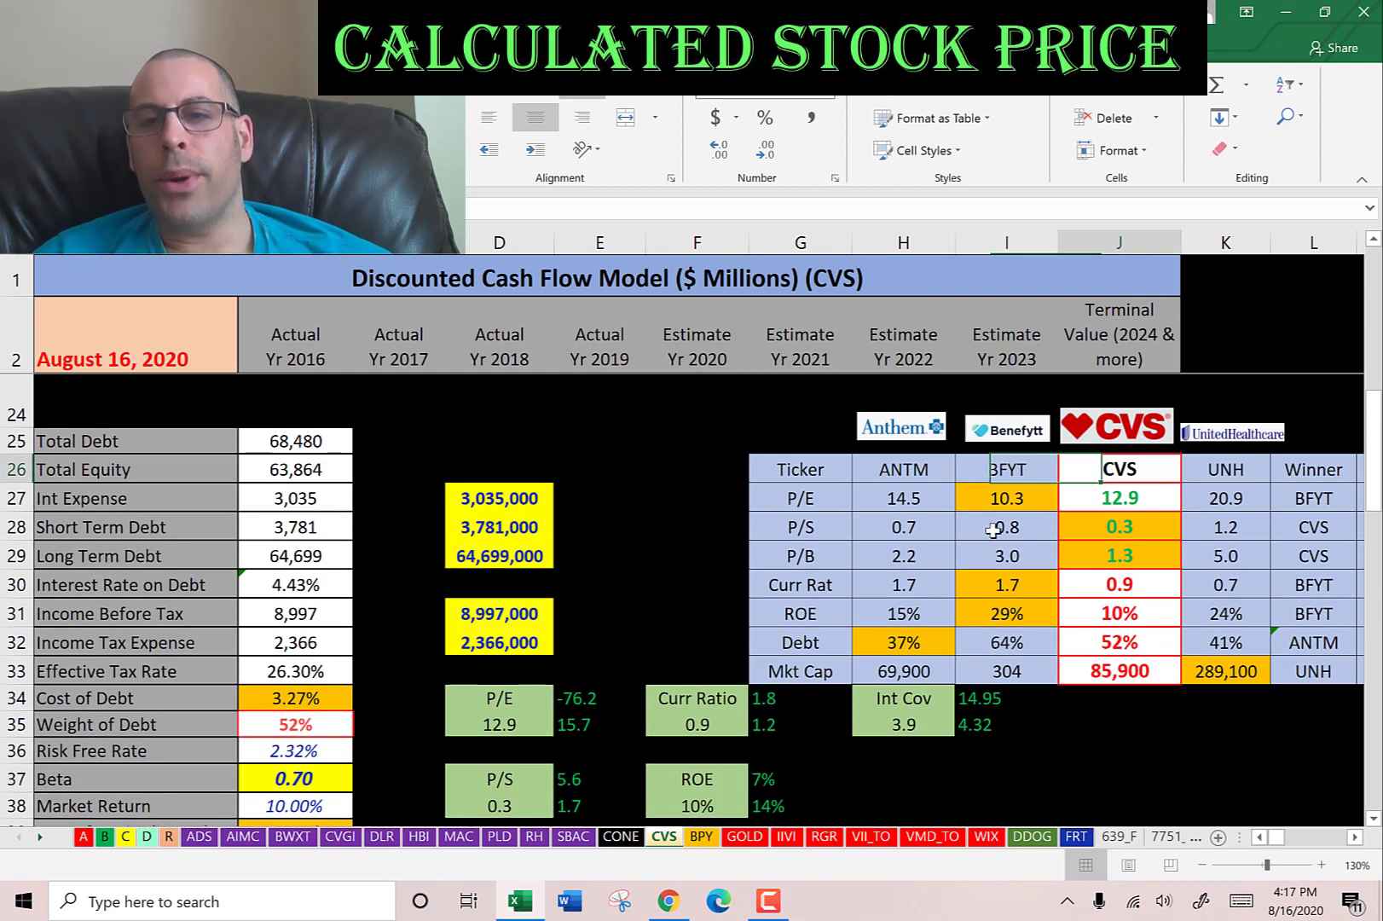
scroll(1049, 532, "right", 2)
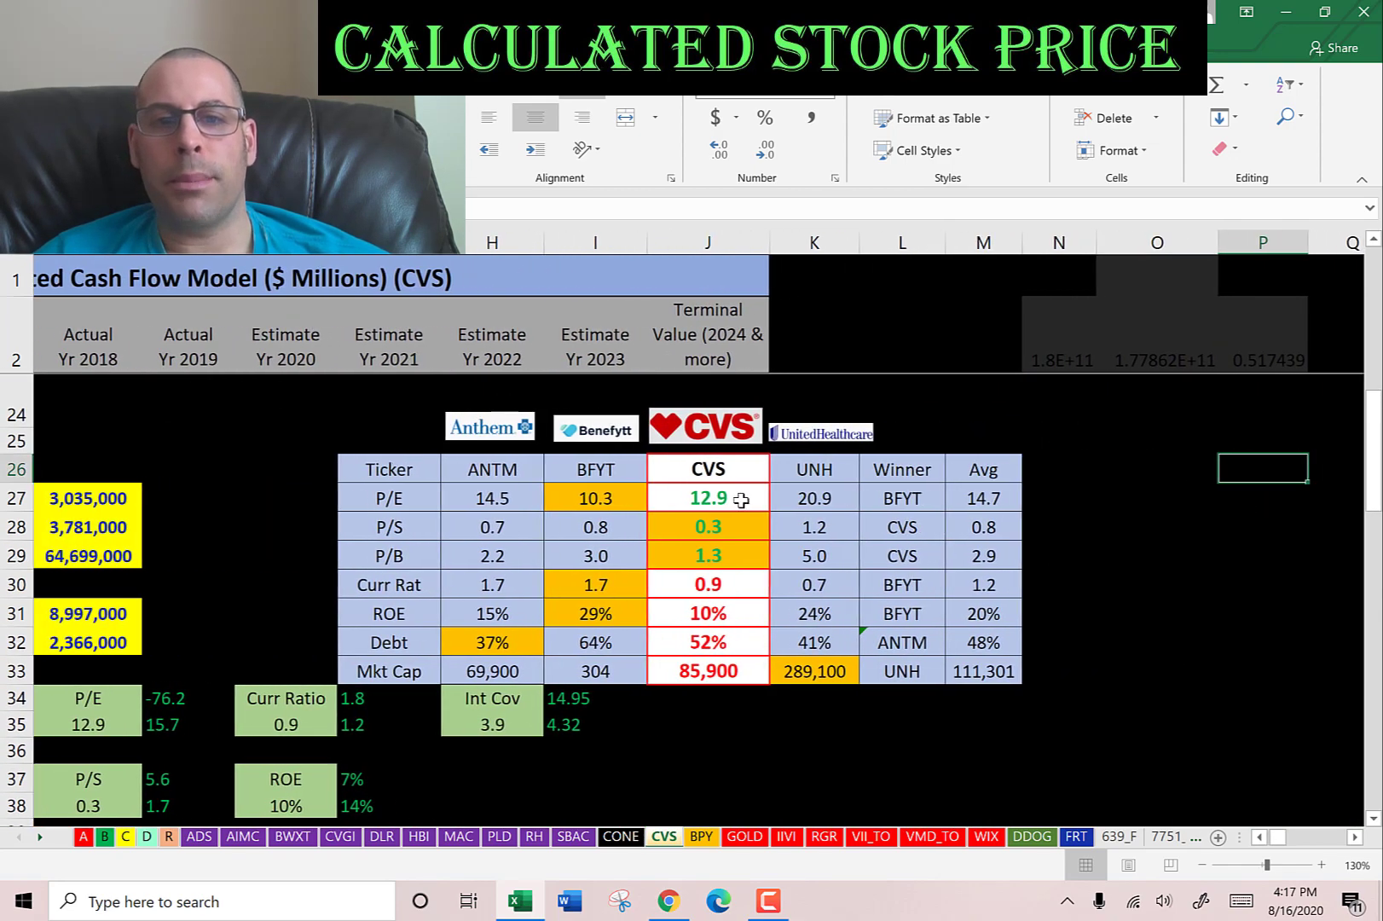
left_click(422, 475)
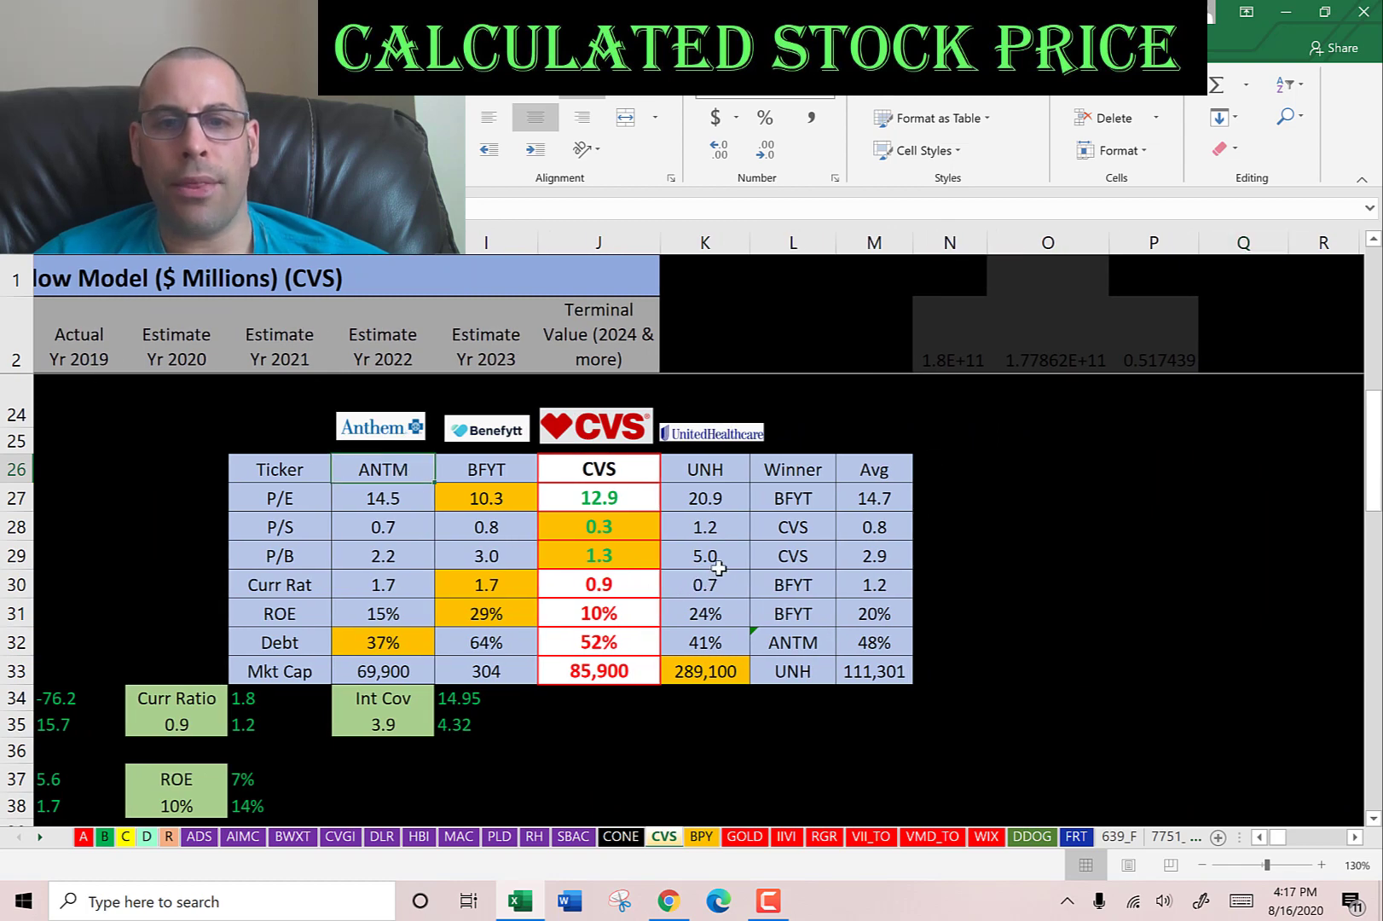
key("Right")
key("Right")
key("Right")
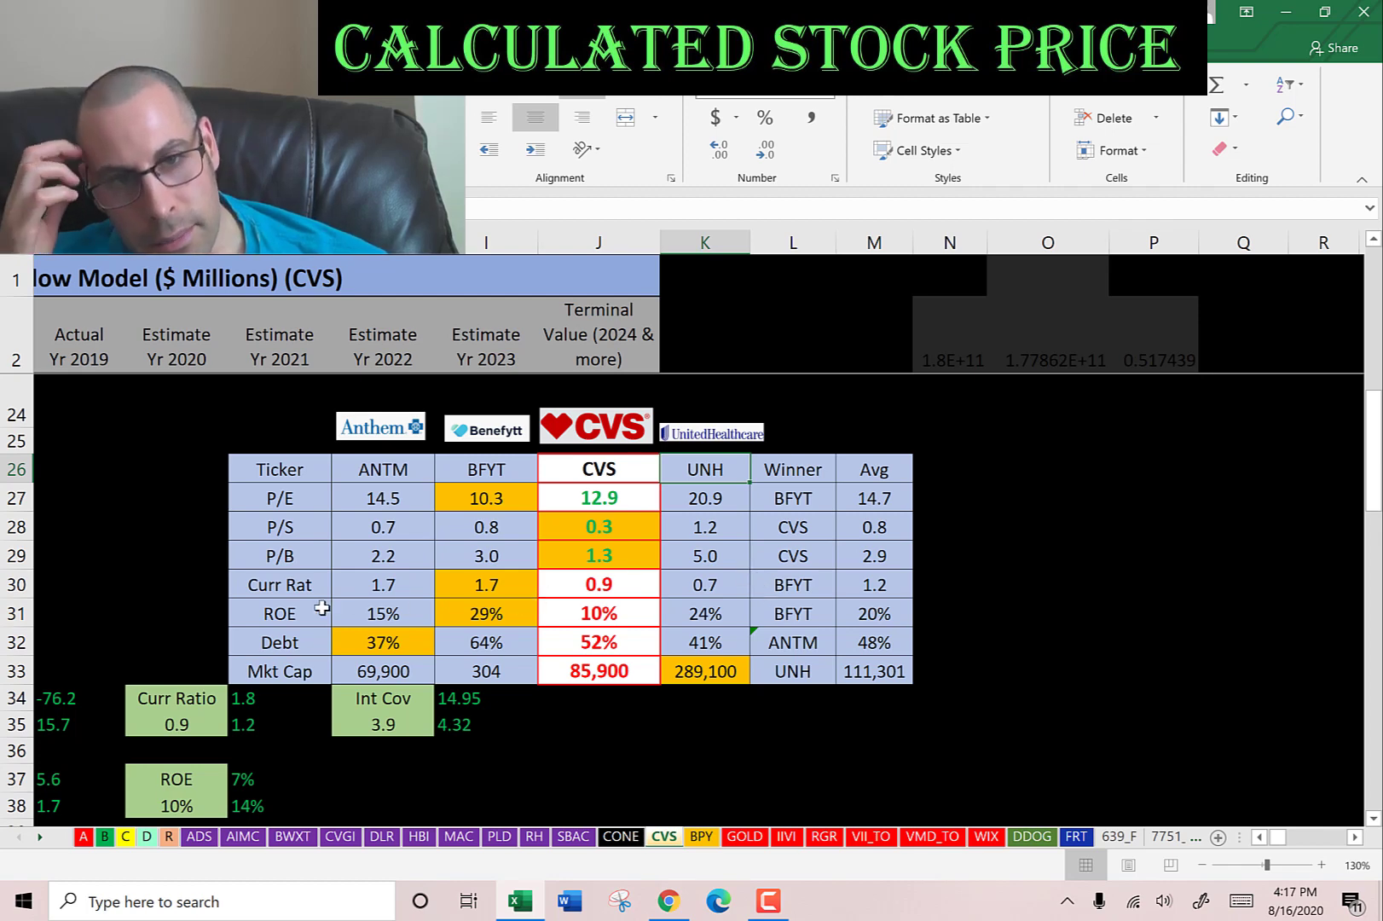
scroll(597, 551, "up", 1)
left_click(596, 552)
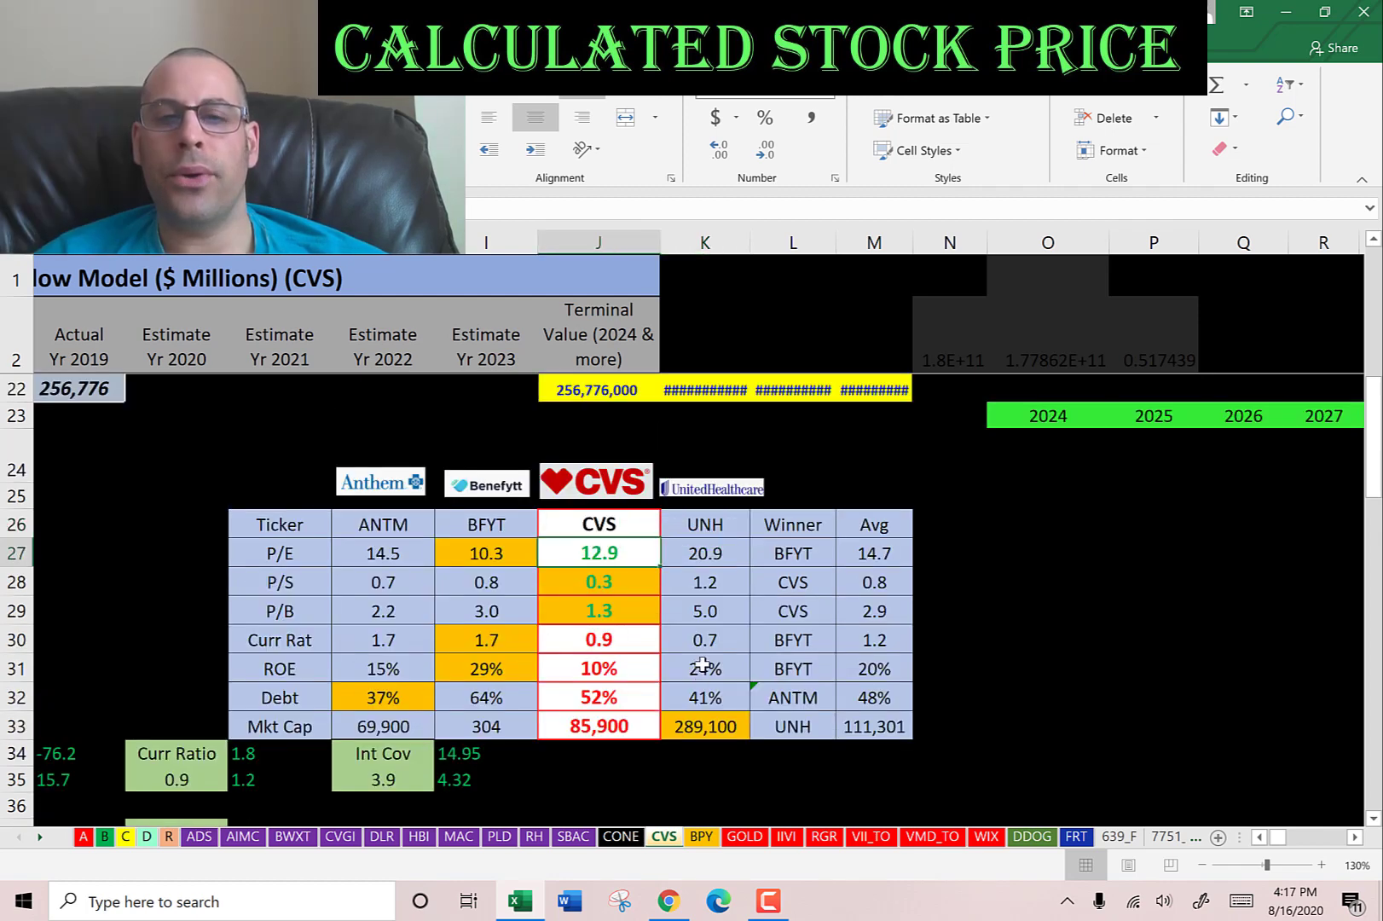
key("Down")
key("Down")
key("Down")
key("Down")
key("Down")
key("Down")
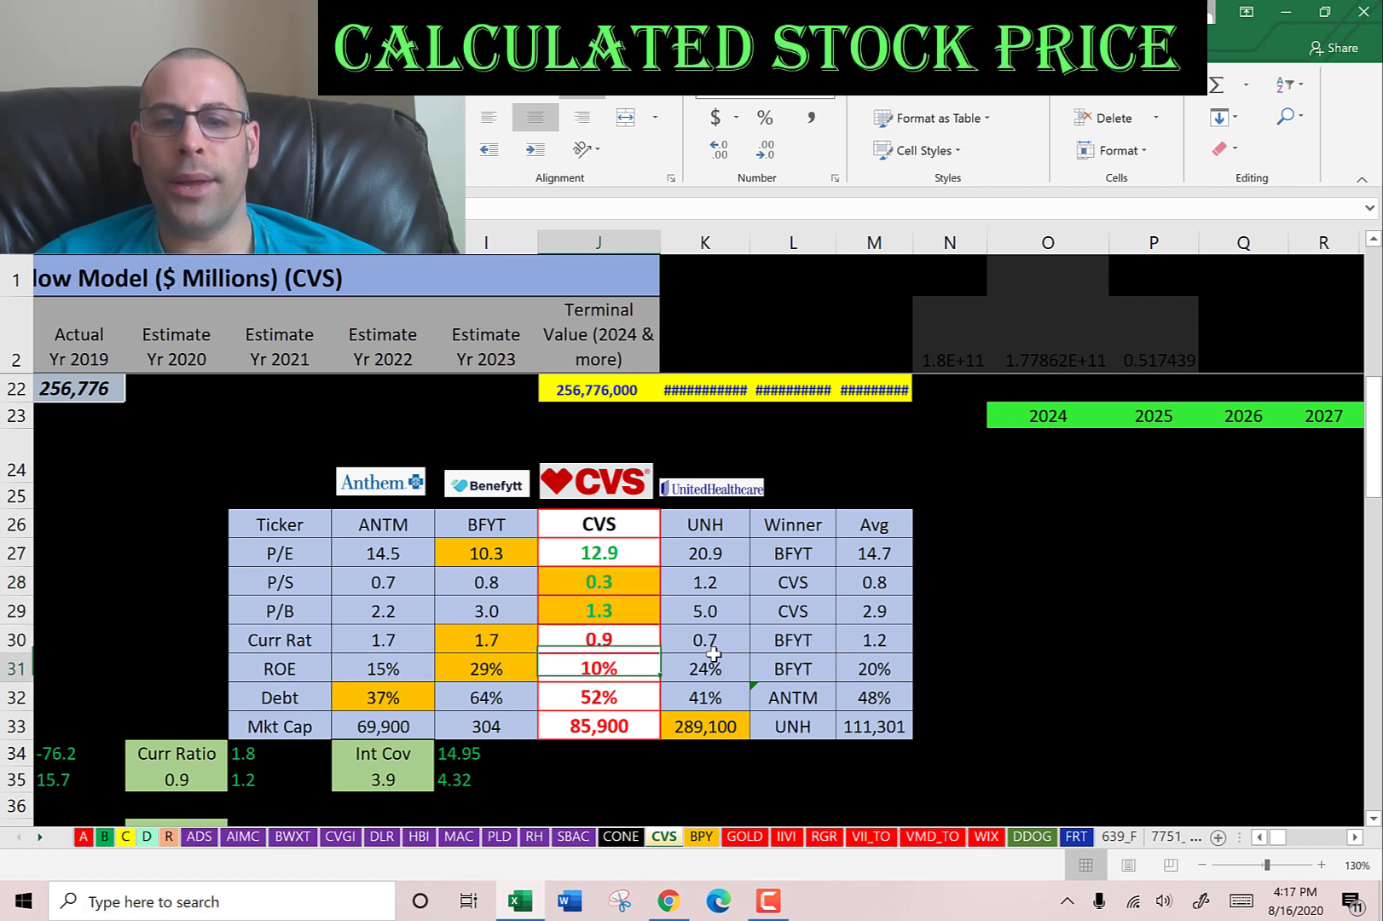